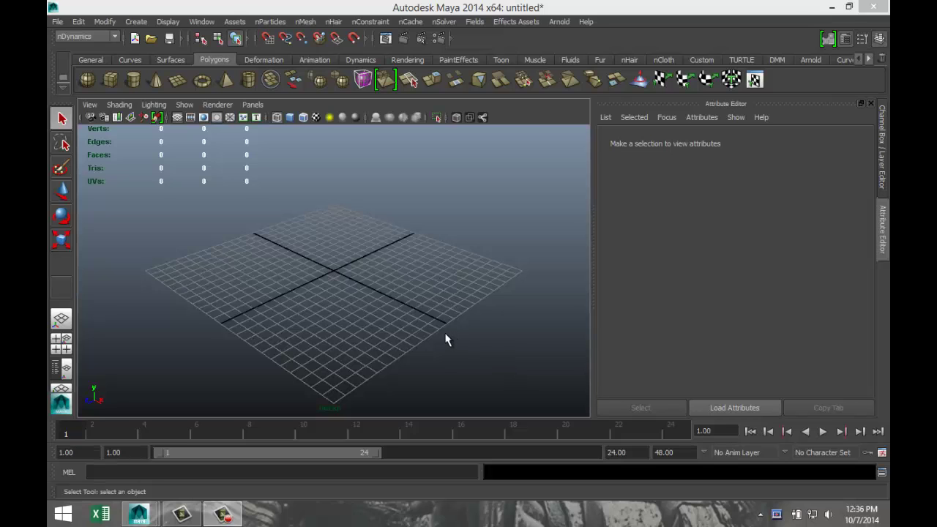
- Create a polygon cube on the grid, about 10.4 wide, 10.2 deep and 7.4 high
alt+drag(420, 329, 426, 312)
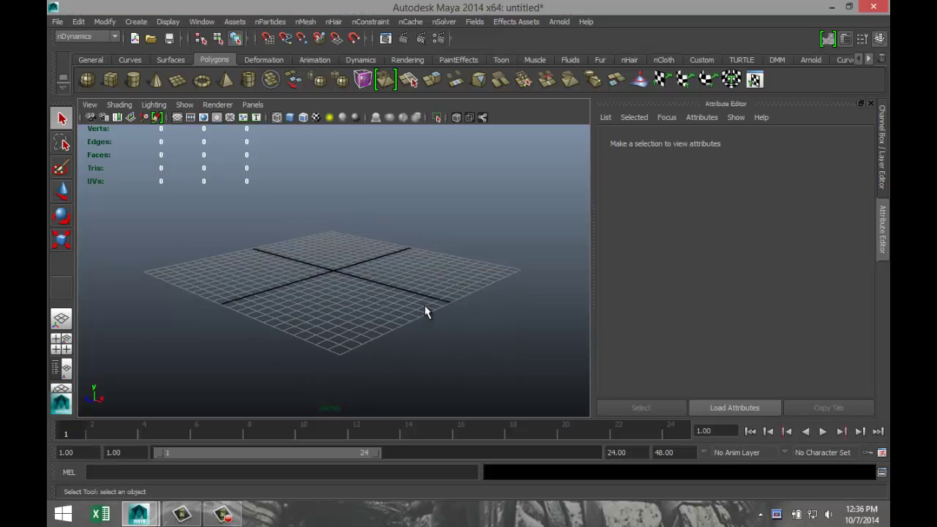
alt+middle_drag(390, 270, 416, 285)
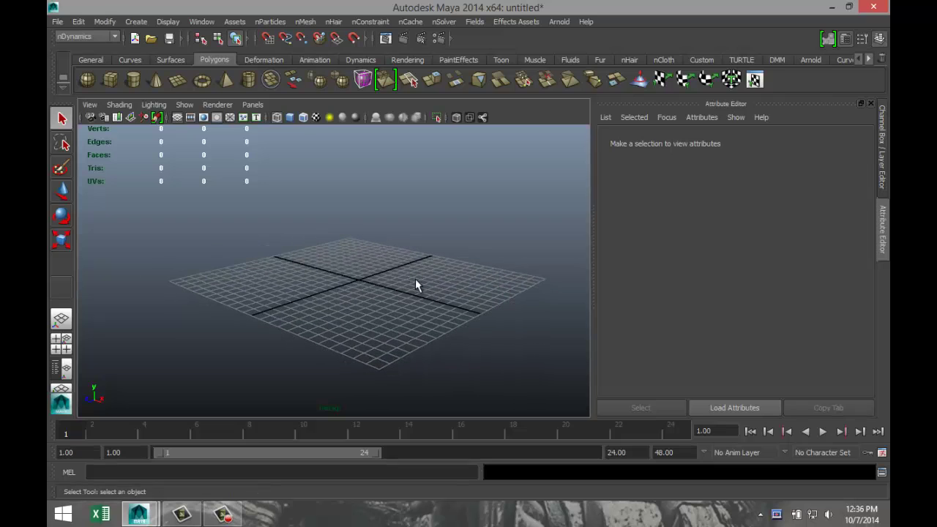
alt+drag(439, 323, 442, 340)
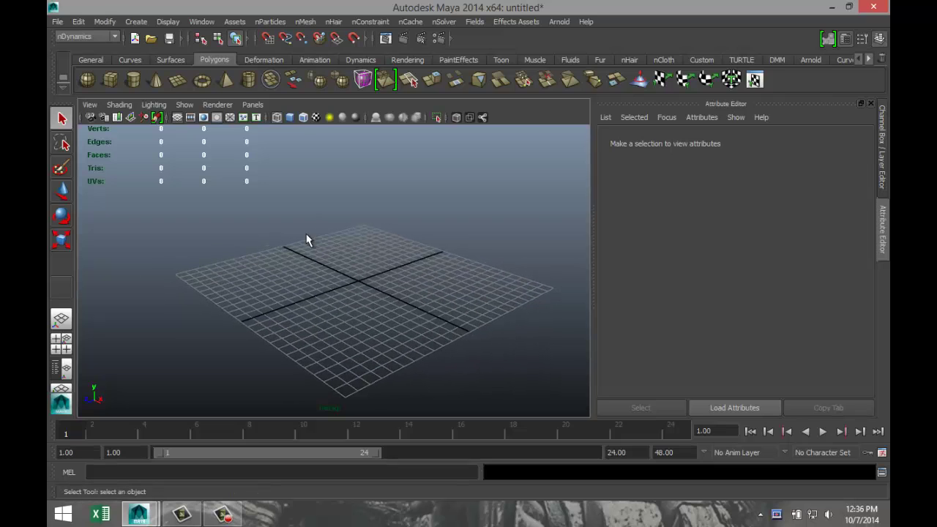
click(110, 81)
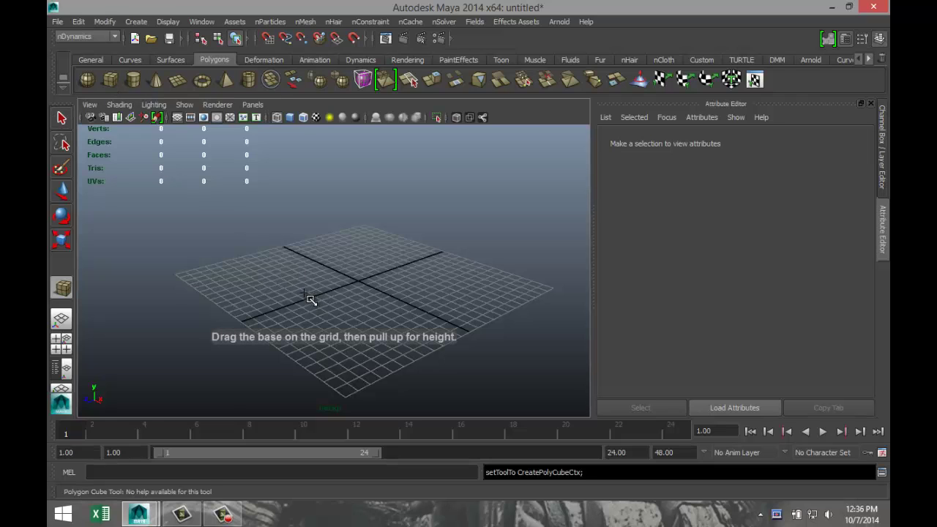
drag(306, 297, 462, 207)
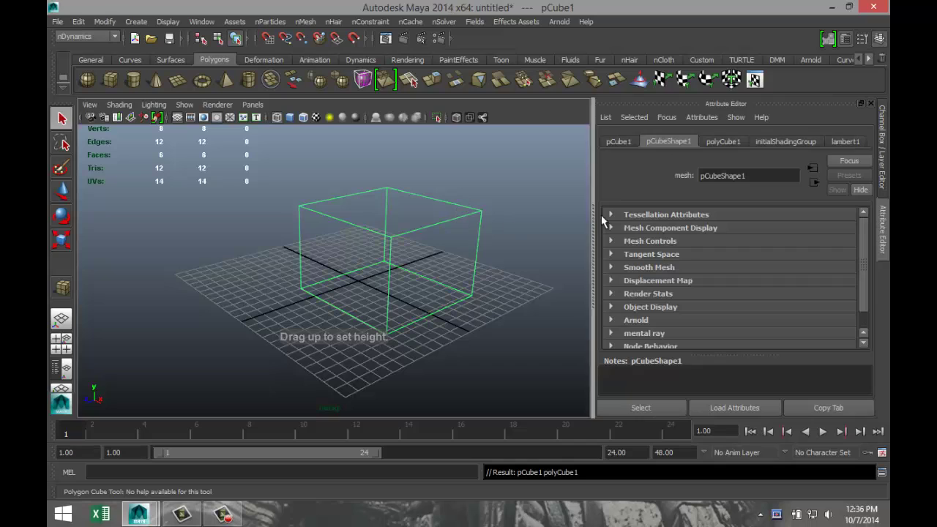
- Set the cube's width, height and depth to 8 each
click(733, 141)
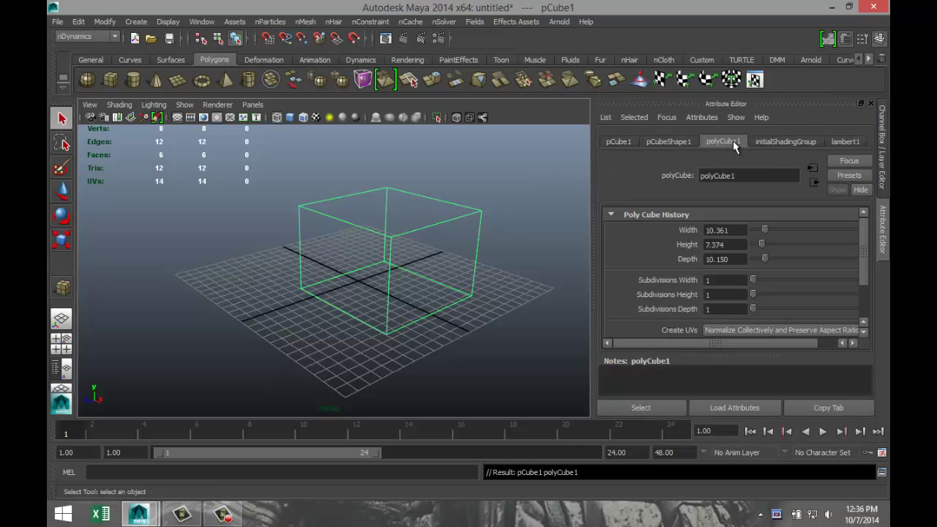
click(741, 229)
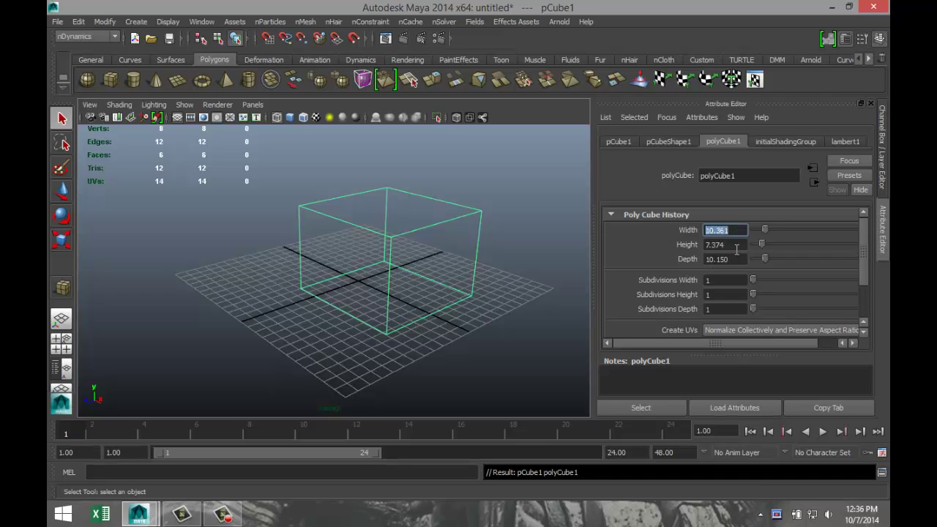
text(8)
key(Tab)
text(8)
key(Tab)
text(8)
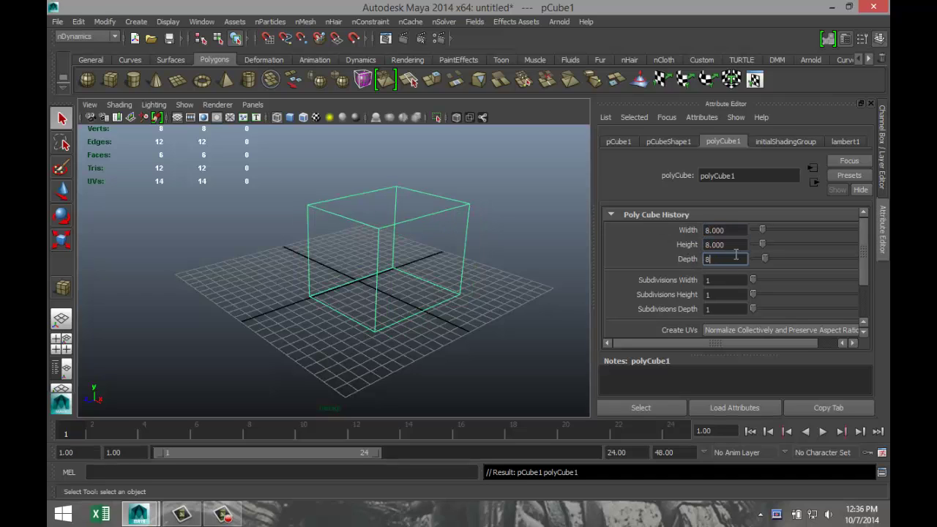
click(739, 244)
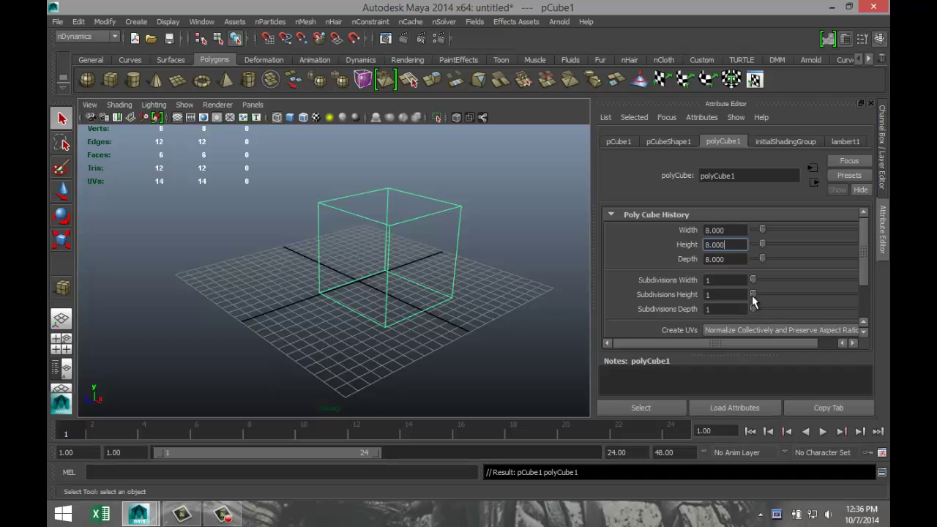
- Set the cube's width, height and depth subdivisions to 3 each and show it in shaded display
drag(755, 298, 759, 298)
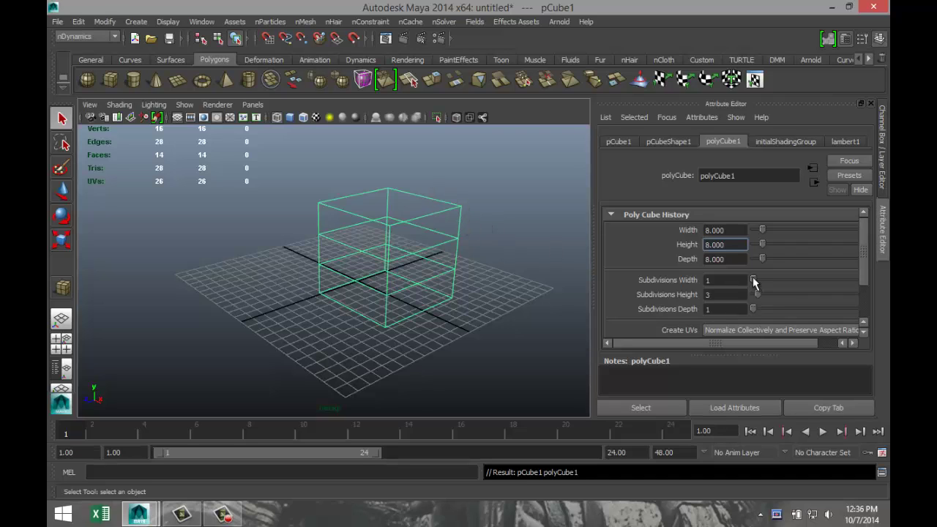
drag(754, 281, 759, 310)
click(479, 343)
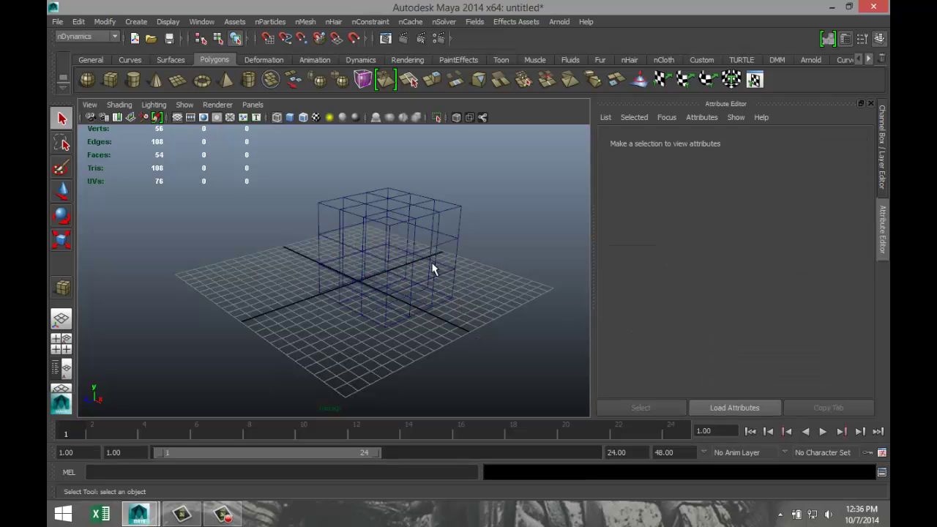
click(416, 215)
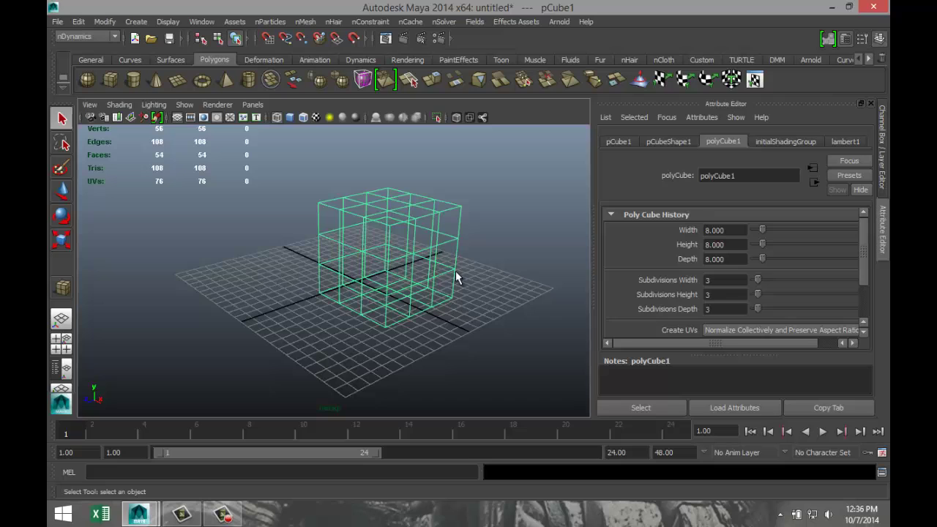
key(5)
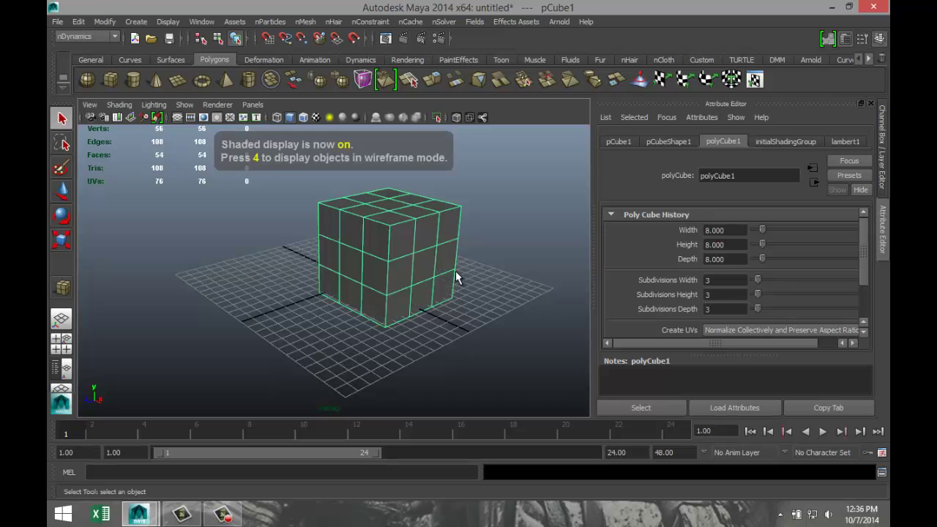
- Select all the outer border edges of the cube in edge component mode, including those on its far side and base
right_drag(400, 227, 406, 198)
click(404, 227)
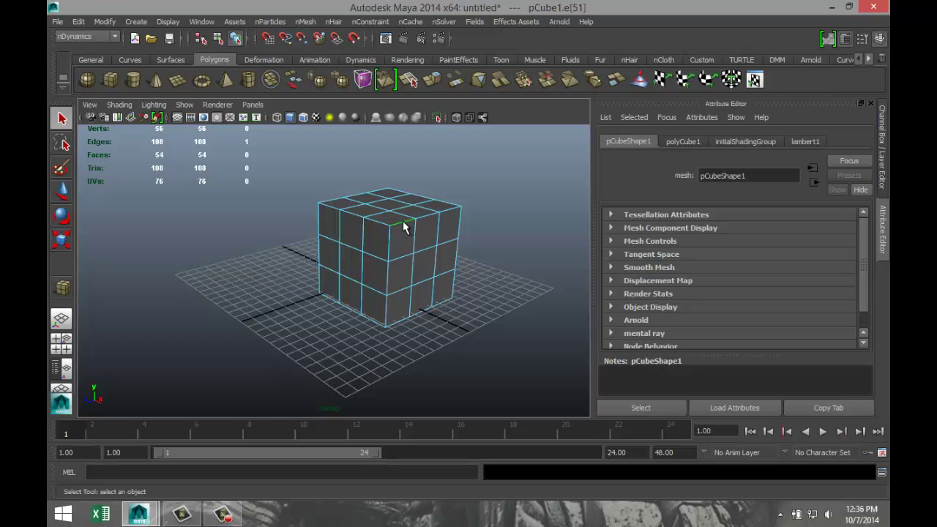
shift+click(370, 212)
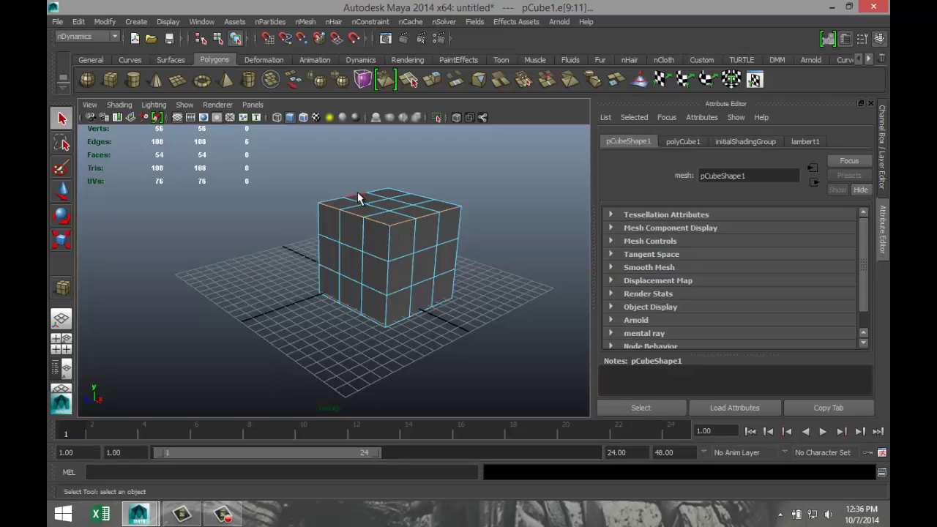
shift+click(421, 202)
shift+double_click(372, 322)
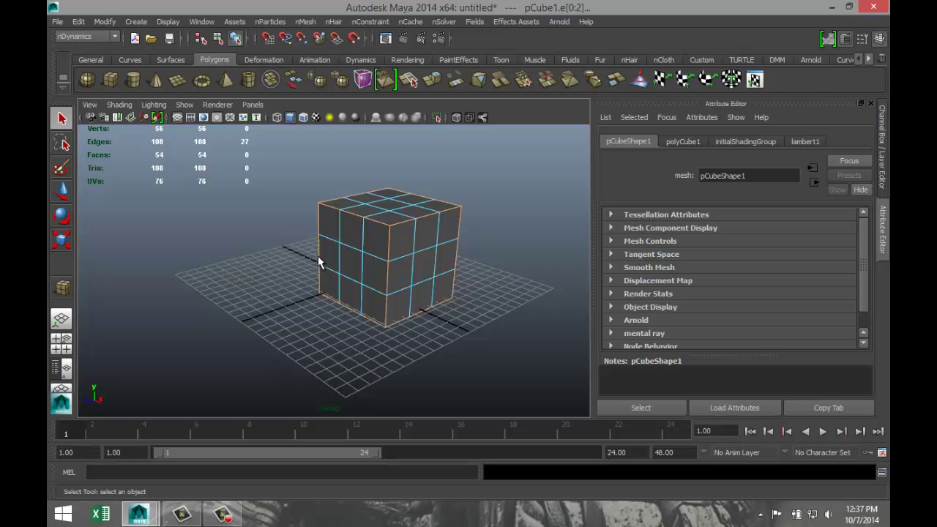
alt+drag(268, 304, 309, 265)
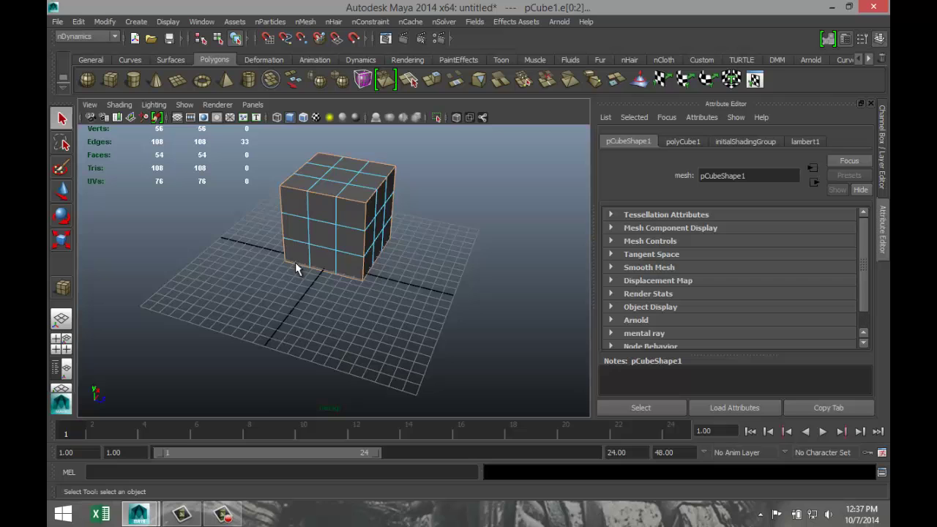
alt+drag(295, 262, 410, 279)
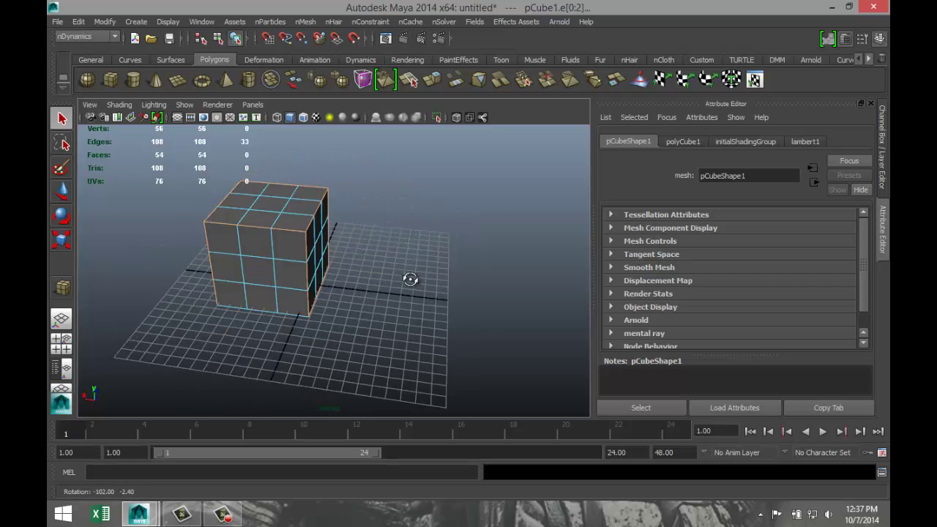
shift+click(266, 314)
alt+drag(461, 333, 315, 318)
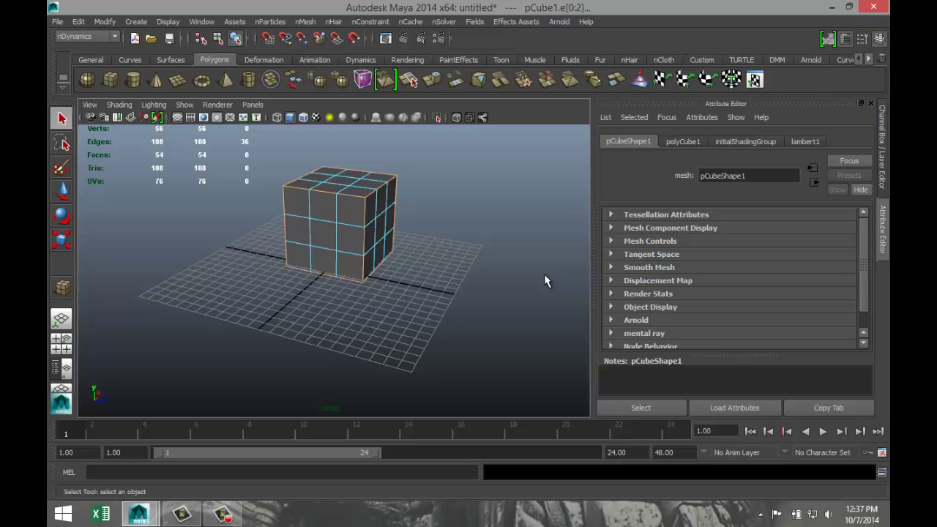
- Bevel the selected border edges with an offset of about 0.372 and 7 segments, using the Polygons menu set
click(114, 38)
click(107, 55)
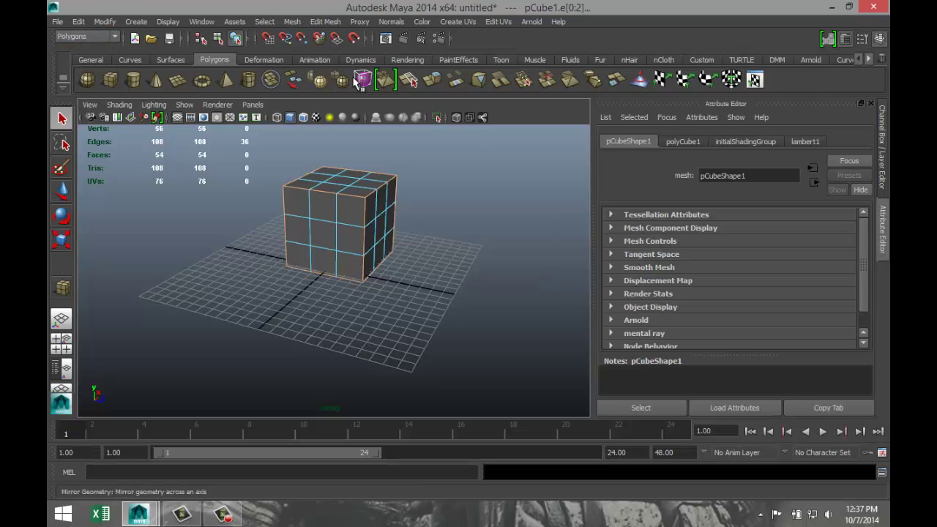
click(331, 22)
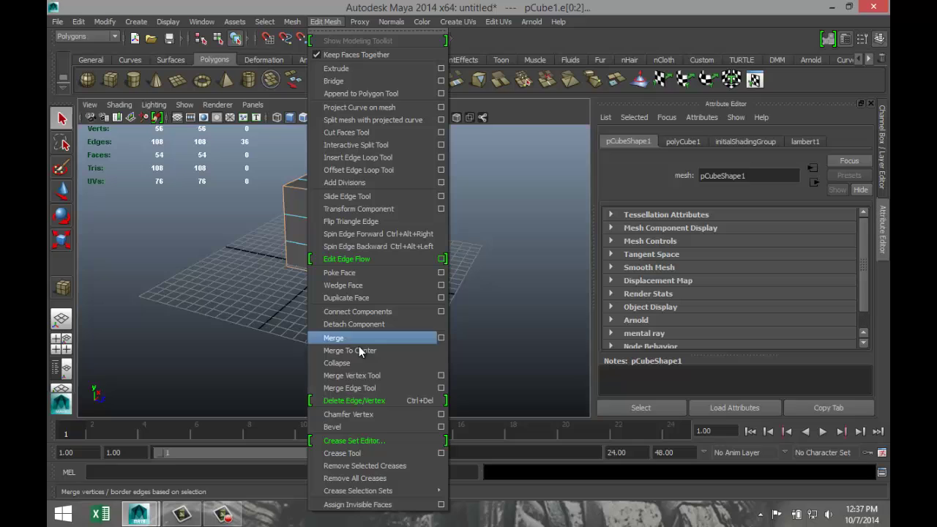
click(380, 426)
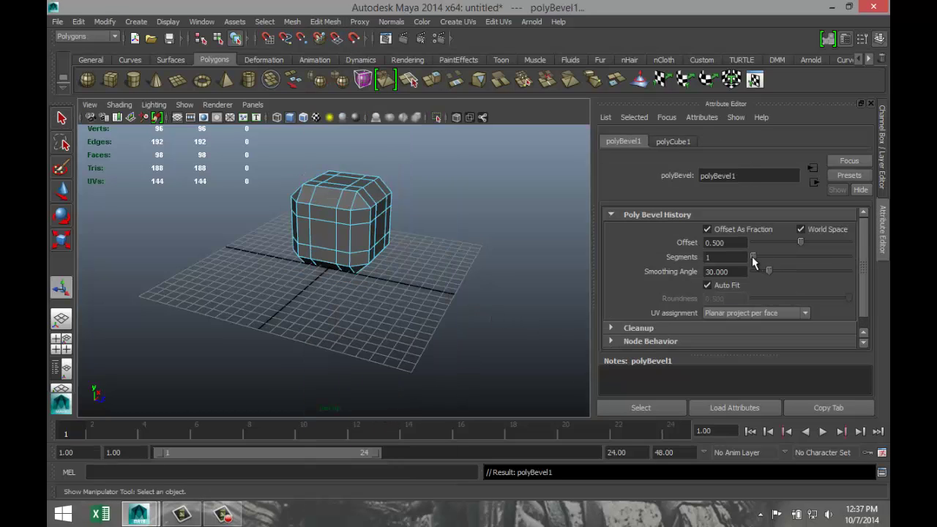
drag(754, 258, 790, 250)
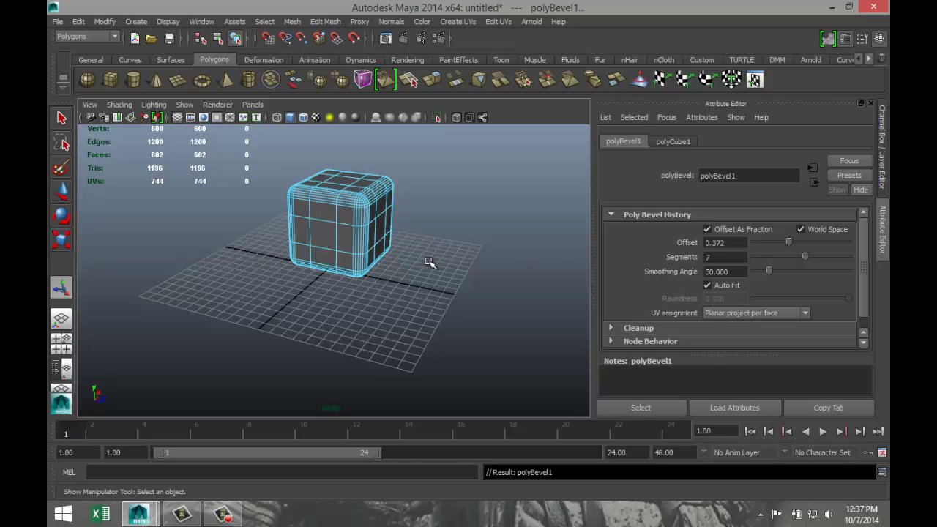
click(476, 231)
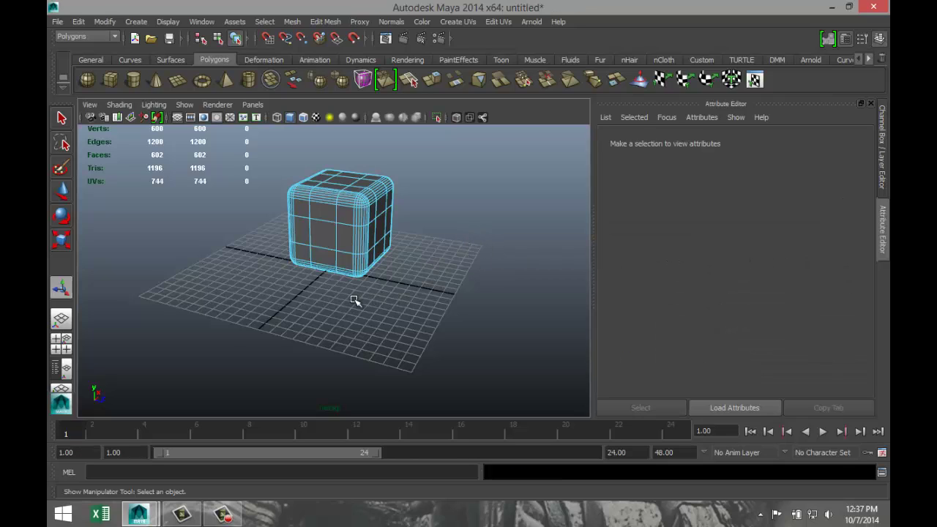
- Insert two edge loops through the leftmost wide column of the rounded cube in the full-size top view
alt+drag(202, 301, 249, 384)
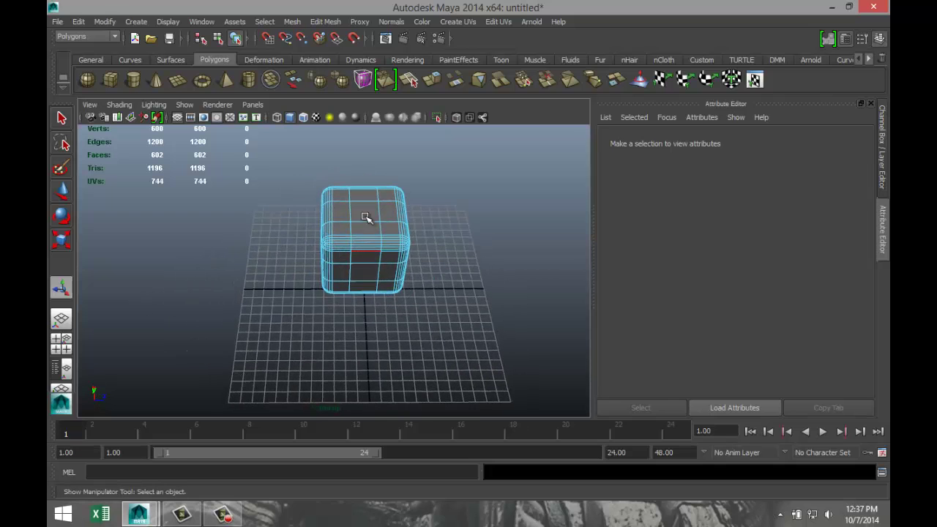
click(61, 349)
key(space)
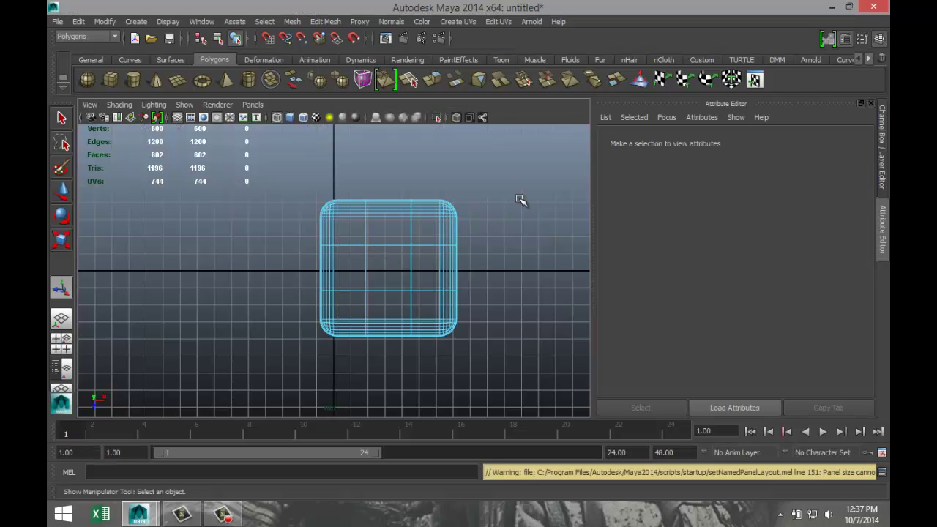
click(326, 22)
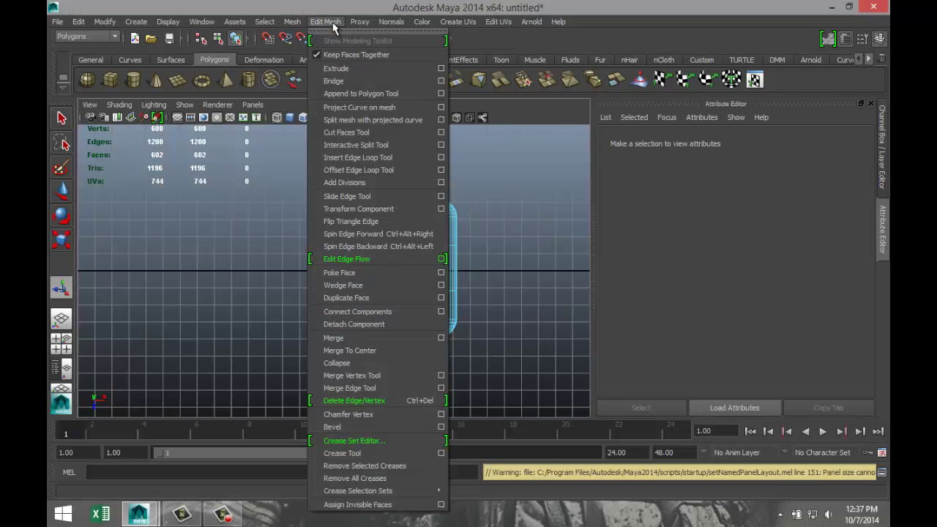
click(395, 158)
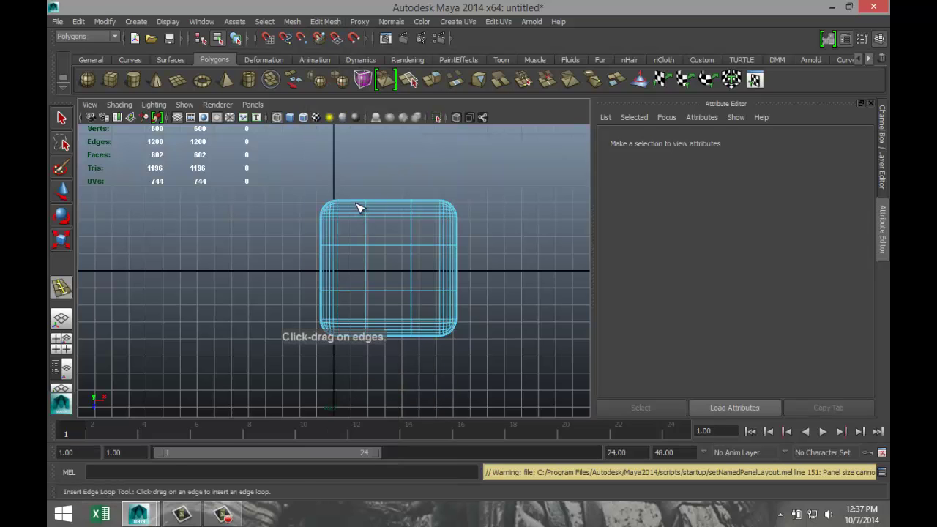
drag(359, 207, 351, 203)
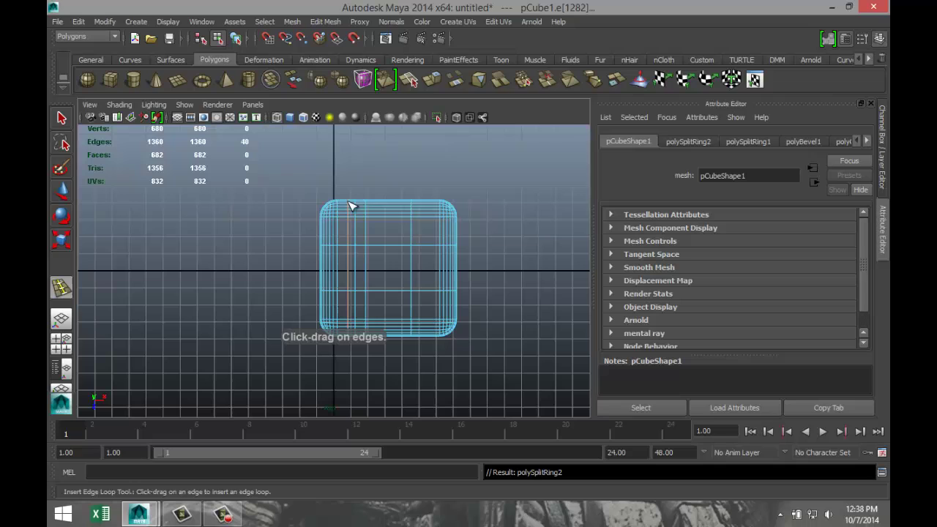
- Insert four edge loops through the cube's middle column and three through its right column in the top view
click(384, 204)
click(389, 205)
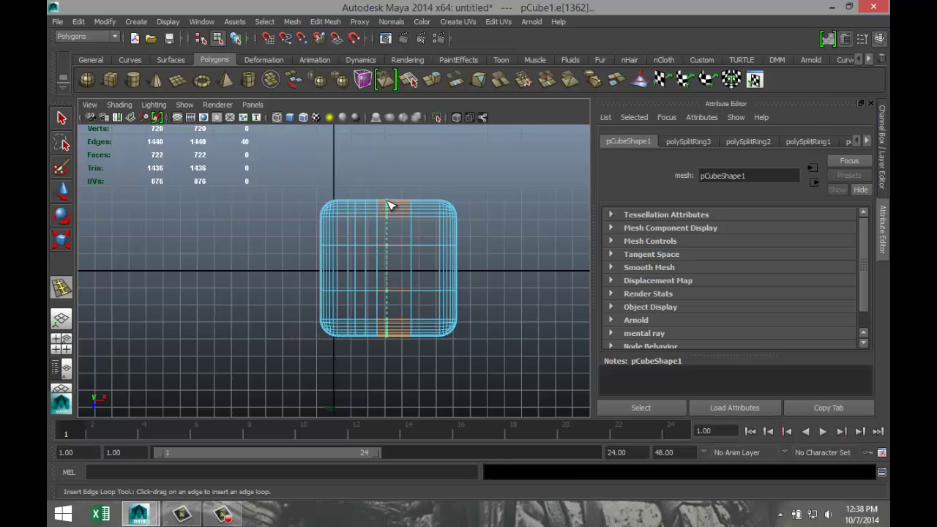
click(396, 203)
click(404, 203)
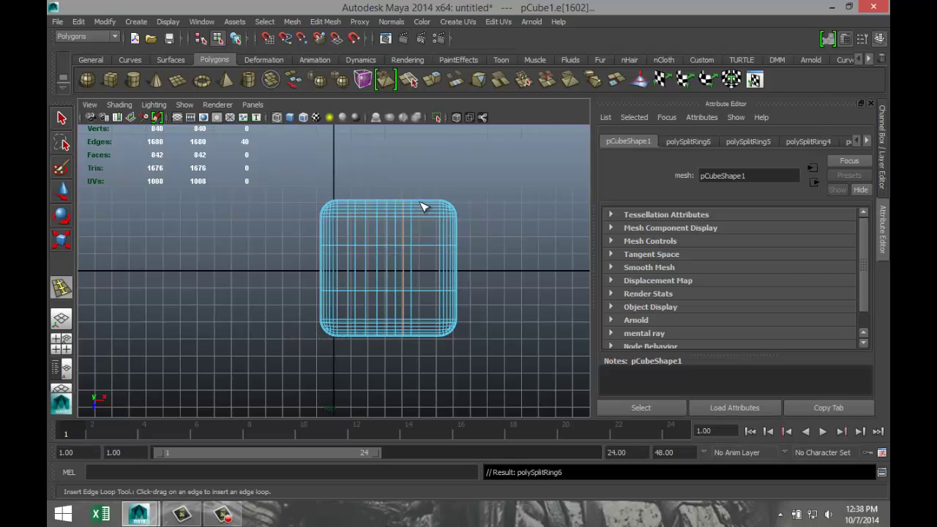
click(422, 205)
click(427, 205)
click(437, 205)
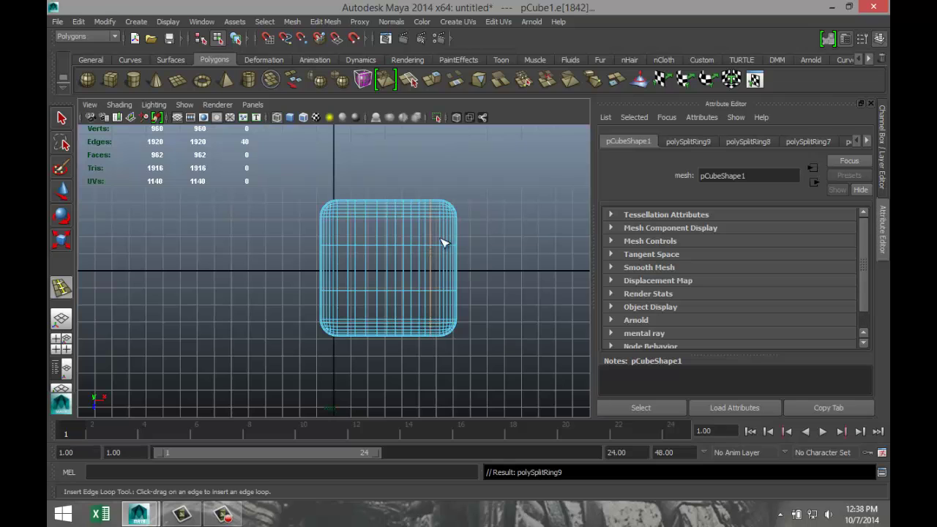
- Insert three edge loops through the leftmost wide column of the rounded cube in the full-size side view
click(61, 344)
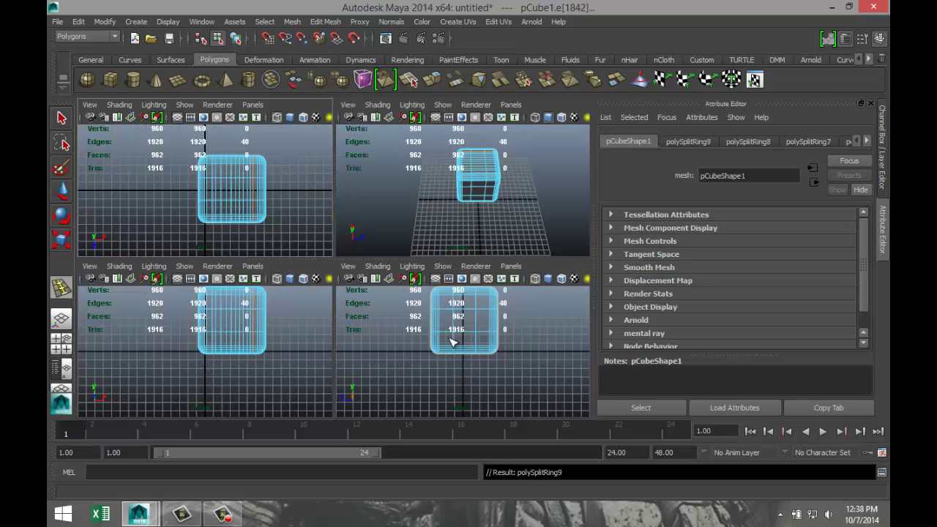
key(space)
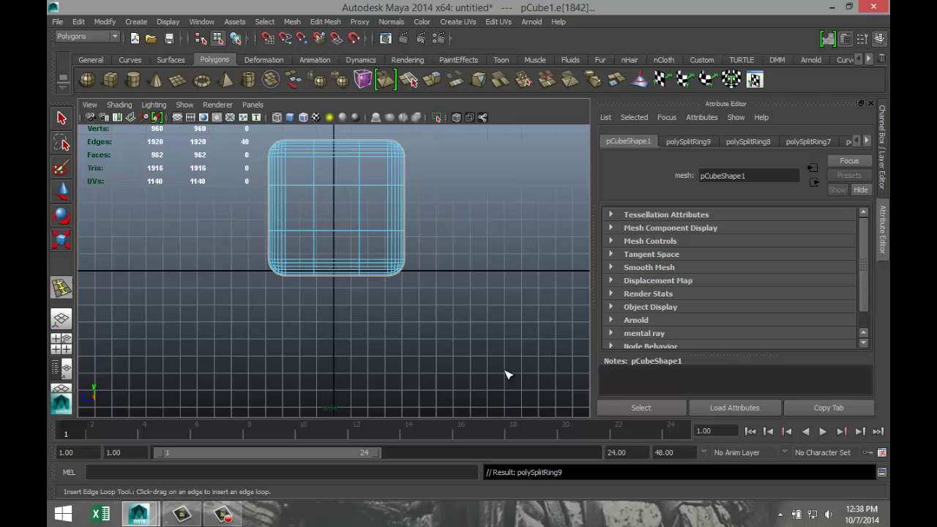
click(295, 143)
click(299, 142)
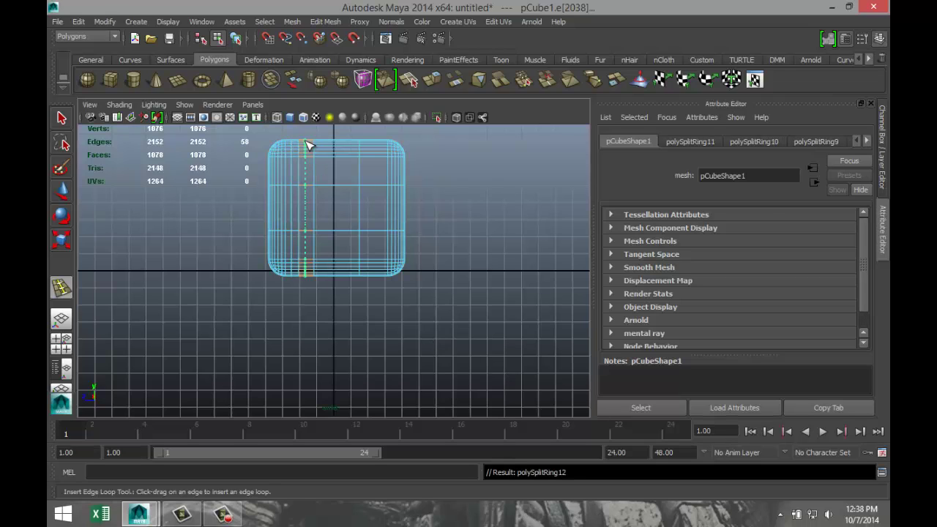
click(307, 143)
- Insert five edge loops through the cube's middle column and three through its right column in the side view
click(326, 145)
click(332, 145)
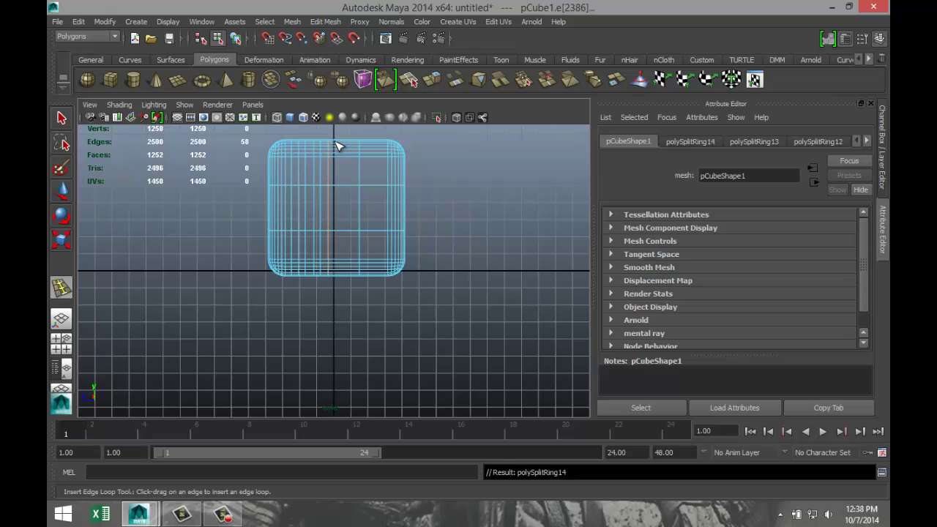
click(337, 145)
click(350, 144)
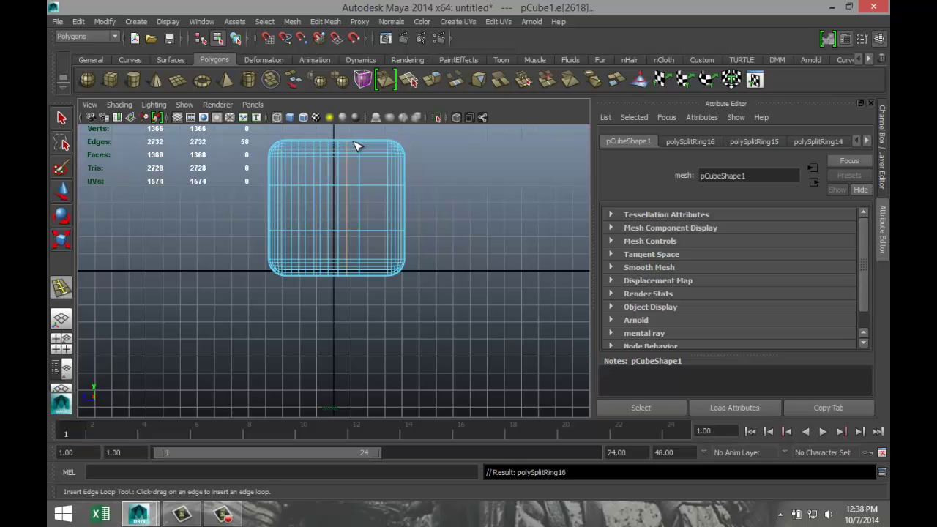
click(369, 146)
click(376, 145)
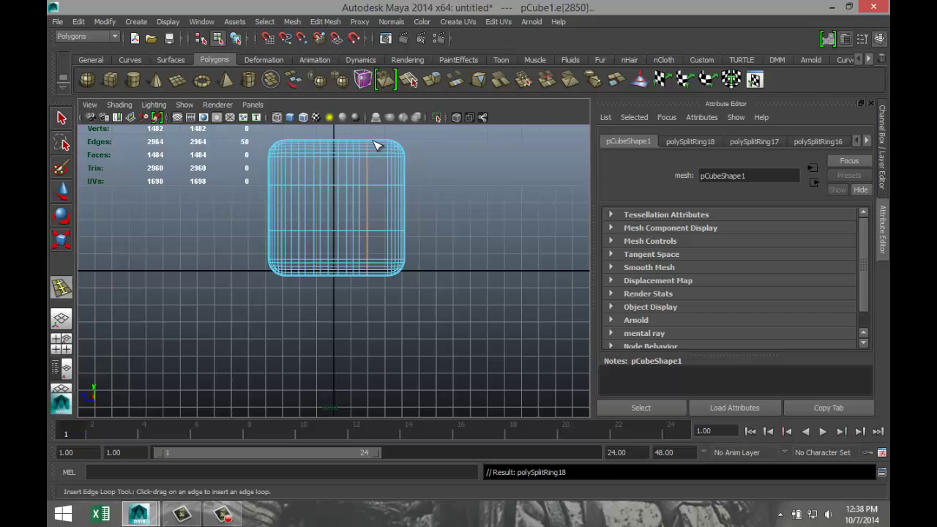
click(384, 146)
click(381, 146)
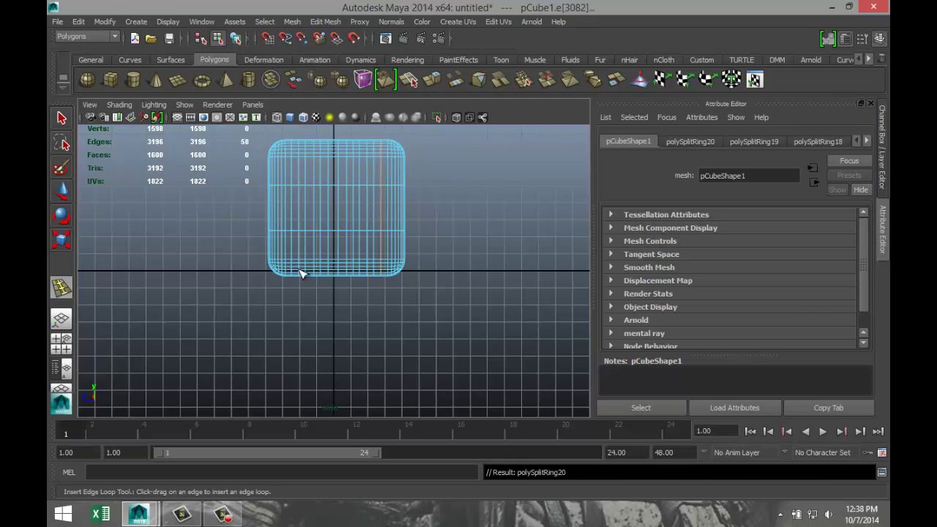
- Insert evenly spaced horizontal edge loops down the full height of the cube's sides in the perspective view
click(65, 343)
key(space)
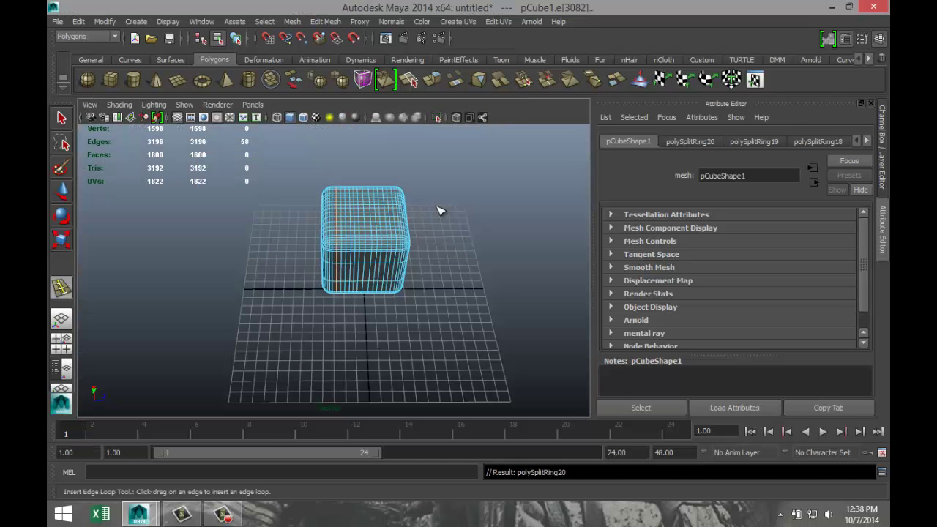
mouse_move(318, 261)
alt+mouse_down()
mouse_move(416, 225)
mouse_move(473, 147)
mouse_move(475, 228)
mouse_move(383, 229)
mouse_move(297, 216)
mouse_move(318, 207)
mouse_move(293, 214)
alt+mouse_up()
scroll(468, 307, up, 3)
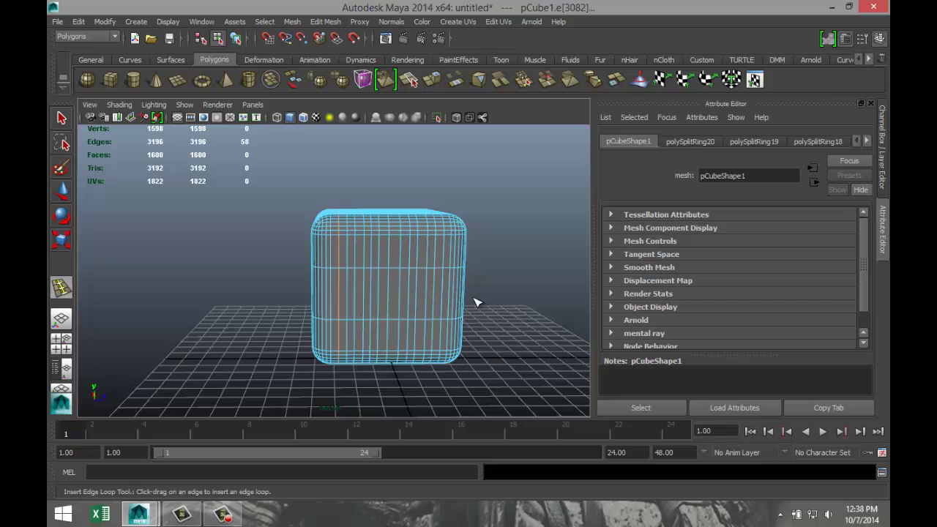
drag(454, 245, 451, 352)
click(449, 286)
click(450, 291)
click(451, 315)
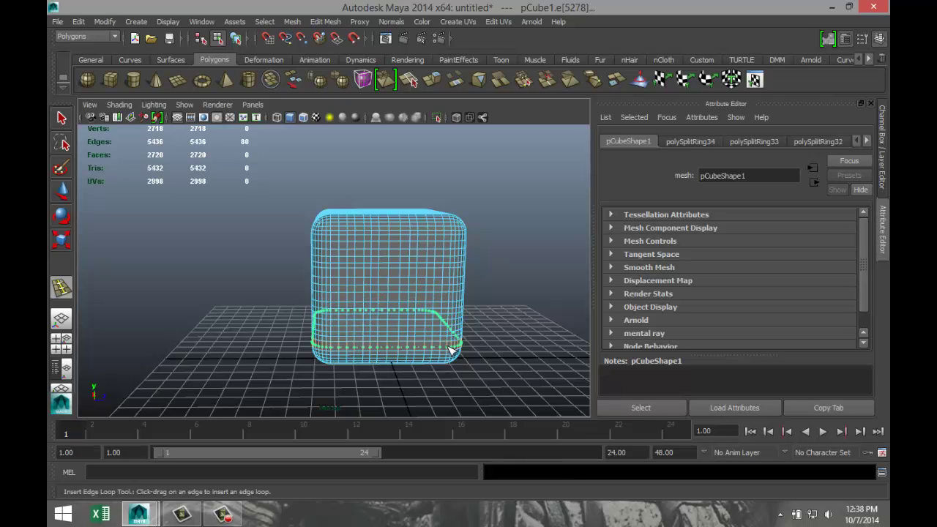
- Leave the Insert Edge Loop tool and select the whole cube in object mode
alt+drag(194, 304, 231, 327)
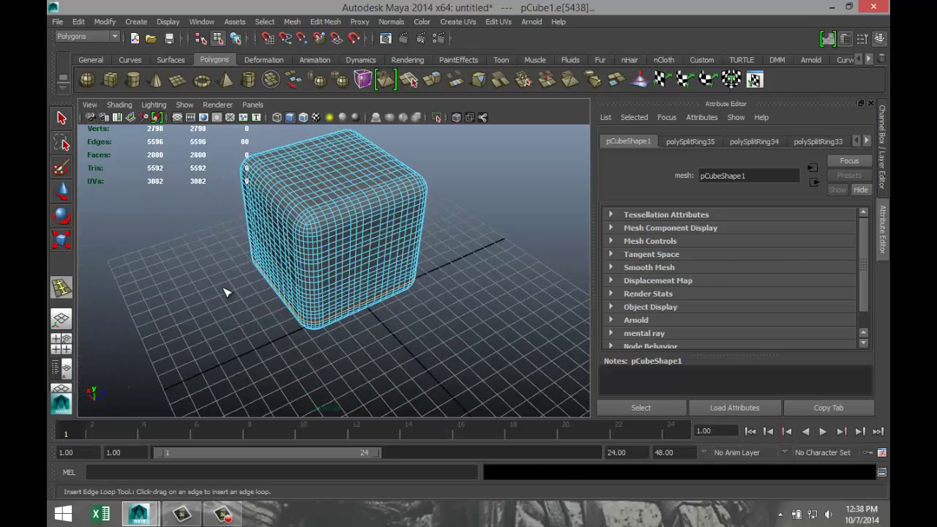
alt+middle_drag(221, 285, 345, 336)
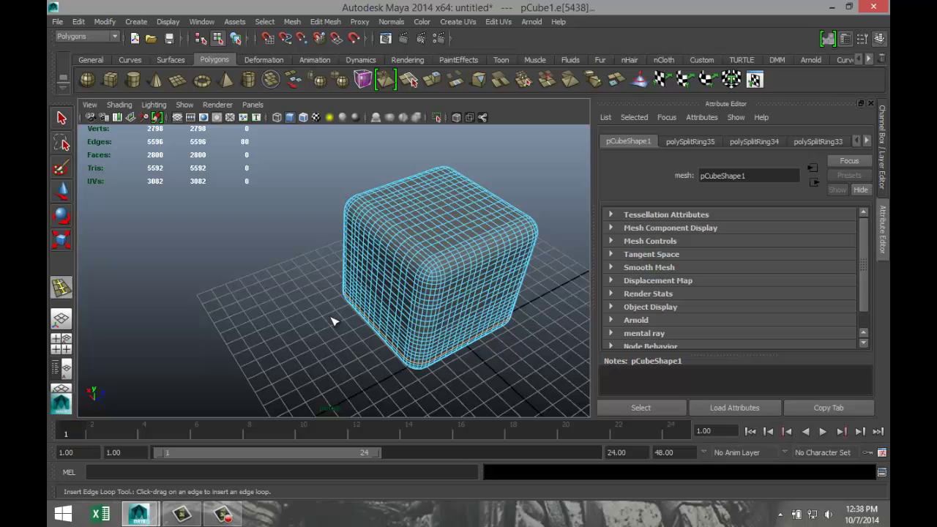
alt+middle_drag(284, 305, 259, 314)
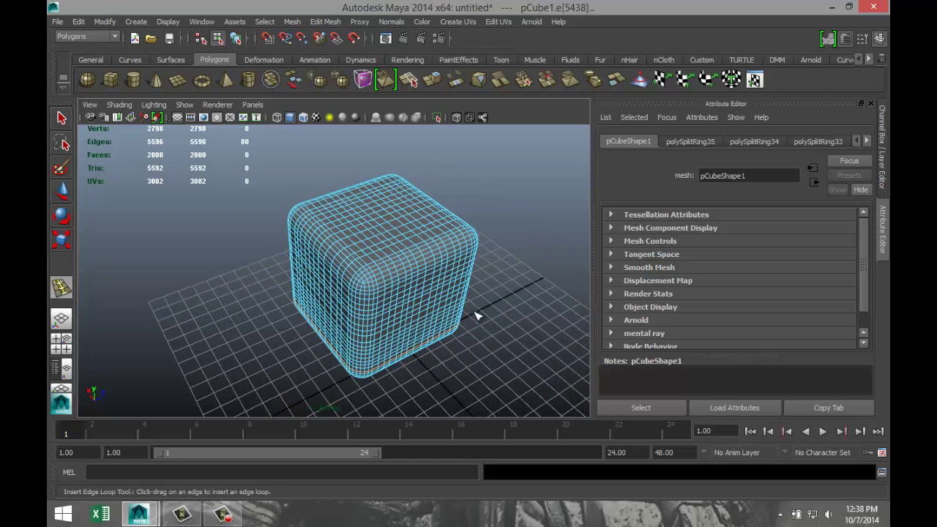
right_drag(424, 235, 477, 213)
click(450, 225)
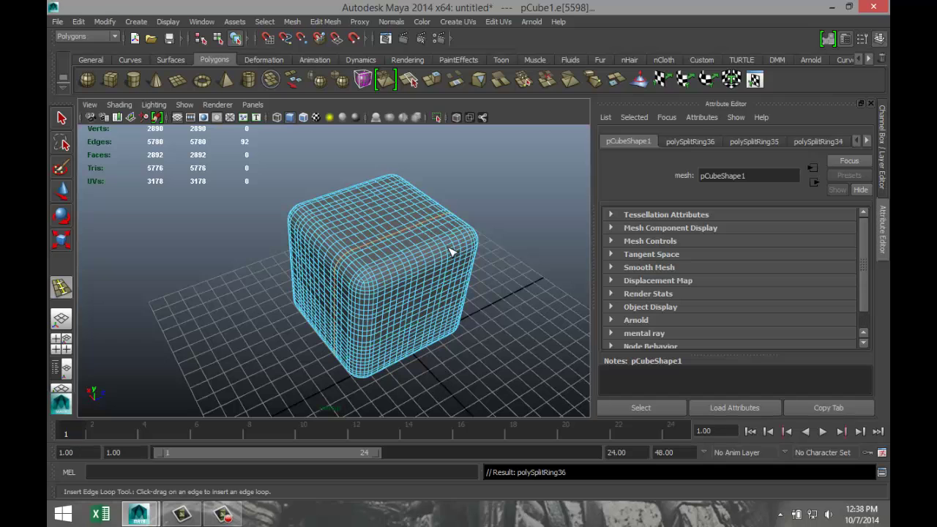
key(q)
click(482, 232)
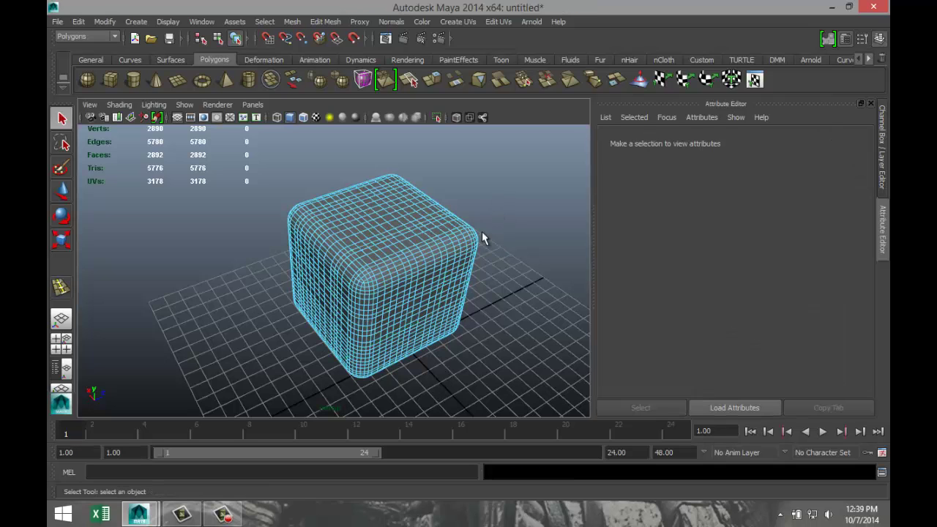
right_drag(414, 254, 426, 226)
click(427, 226)
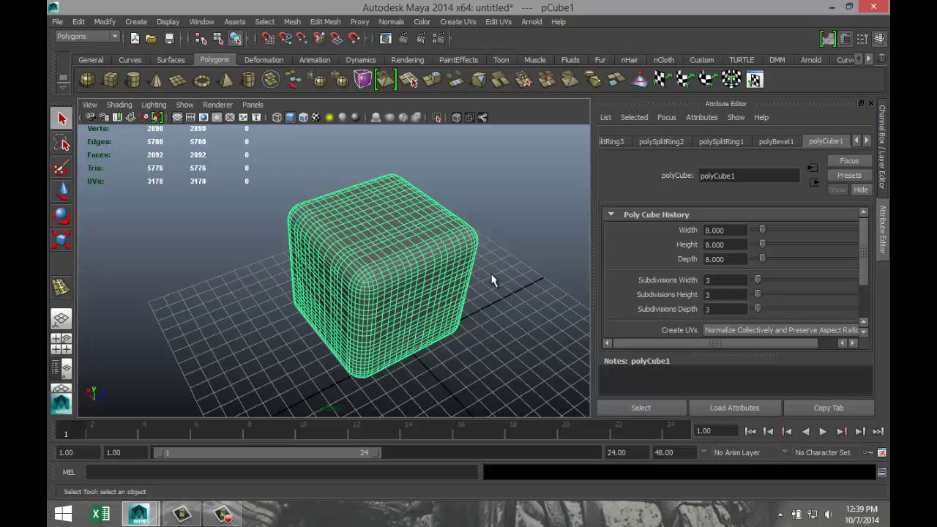
- Create a lattice deformer on the cube with default options and 2, 5, 2 divisions, using the Animation menu set
click(115, 38)
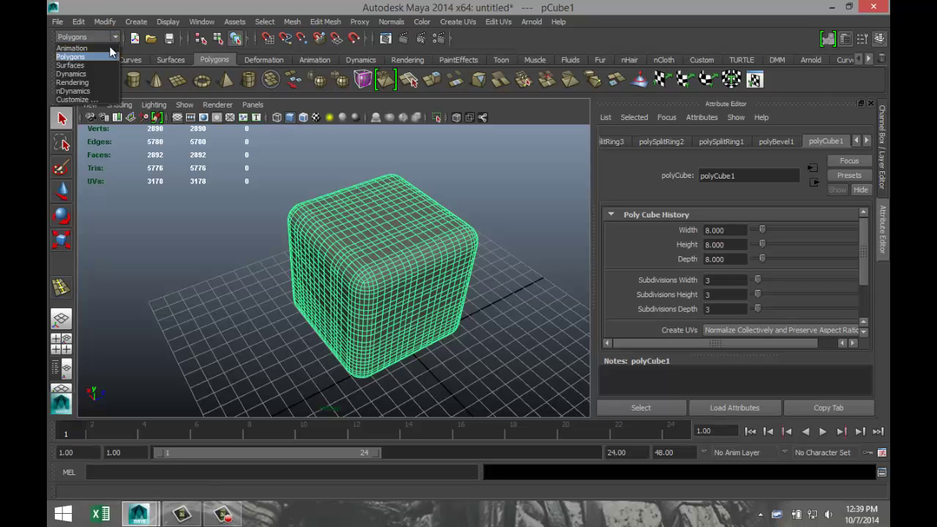
click(110, 50)
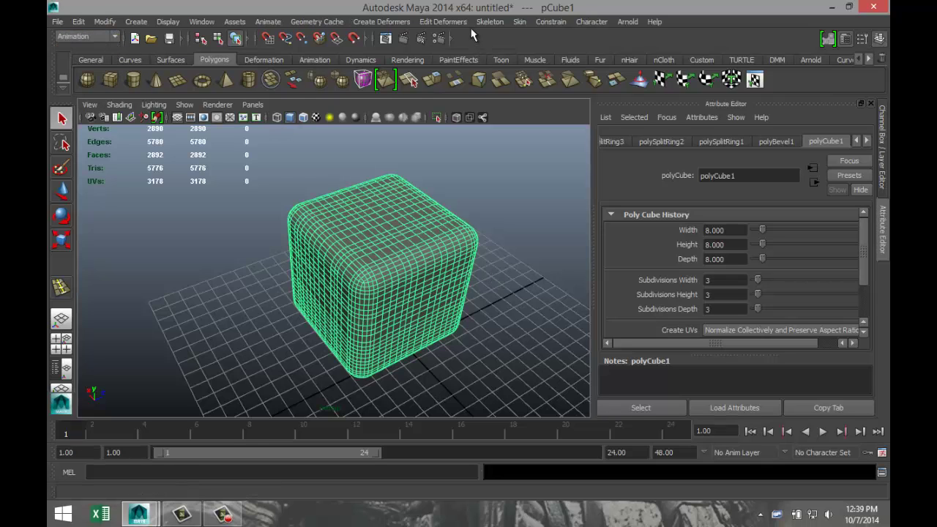
click(381, 22)
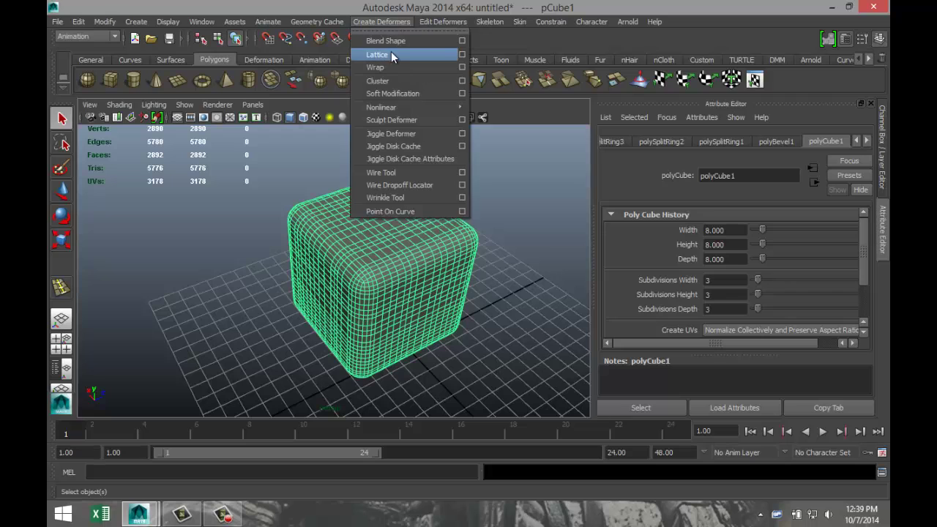
click(462, 55)
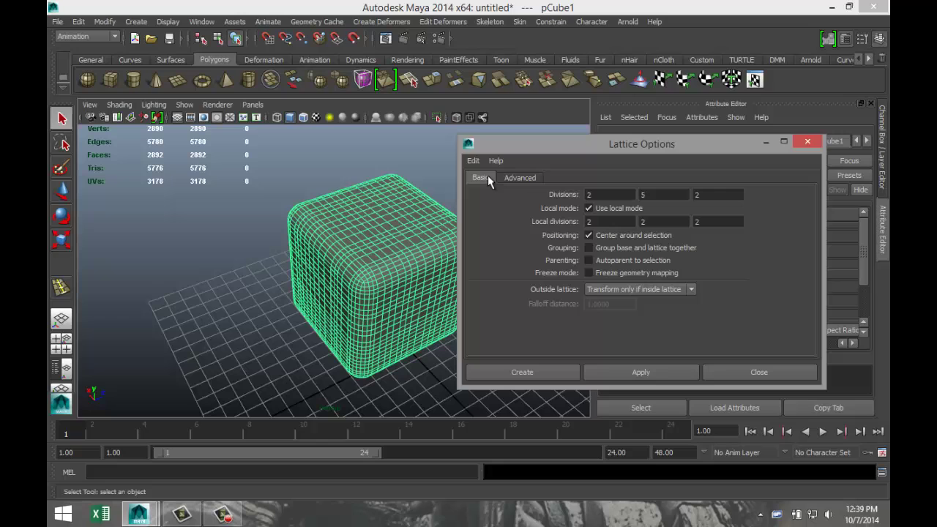
click(473, 161)
click(502, 186)
click(542, 370)
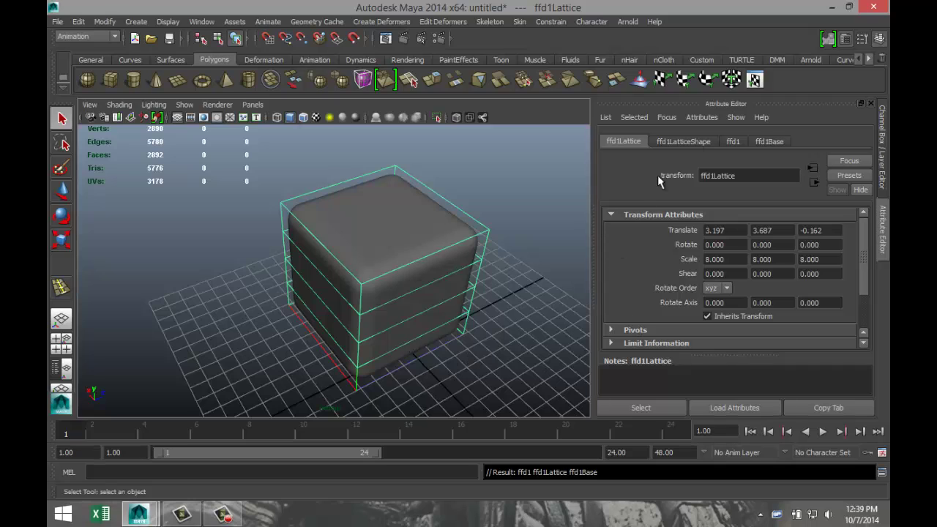
- Set the lattice's S, T and U divisions to 7 each
click(684, 142)
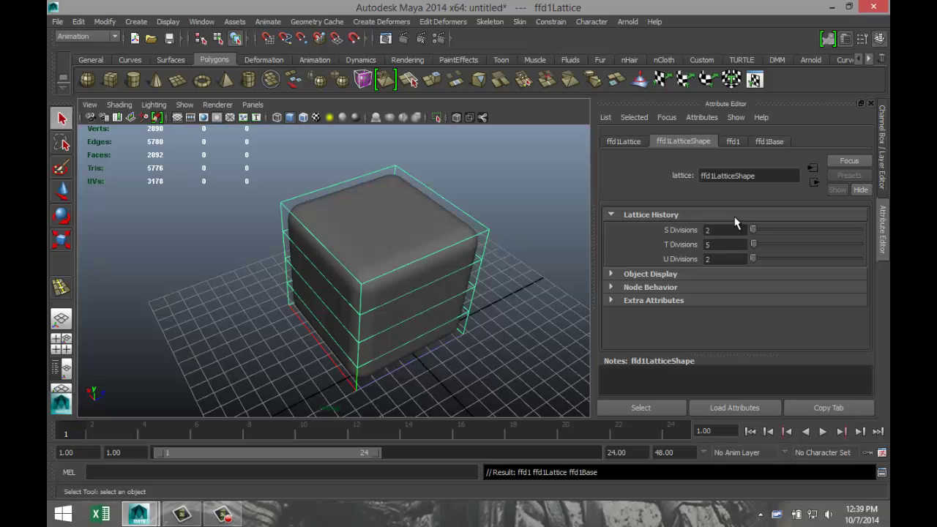
drag(753, 230, 757, 236)
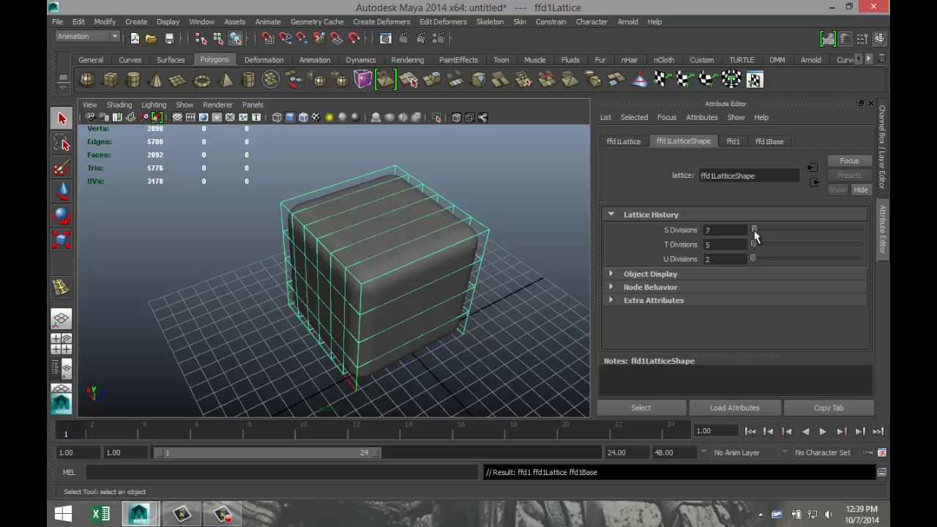
drag(754, 249, 756, 249)
click(728, 245)
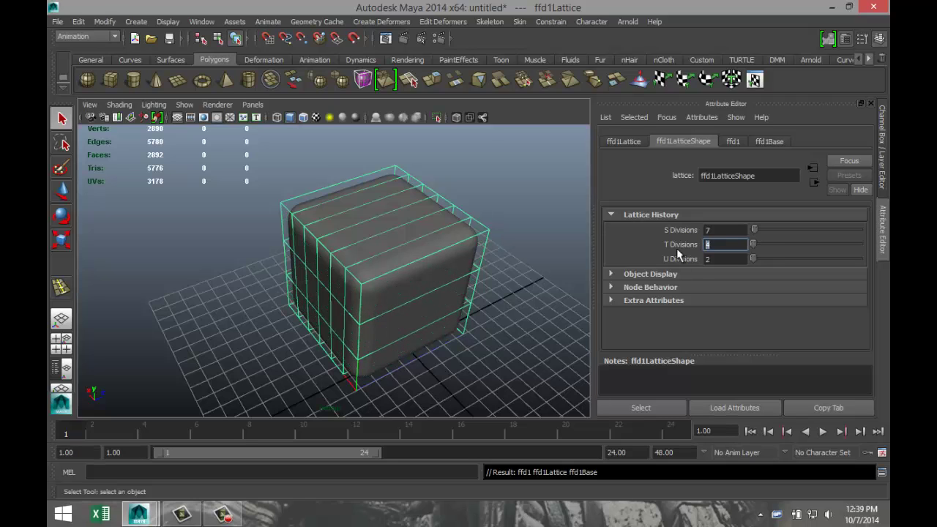
text(7)
click(722, 260)
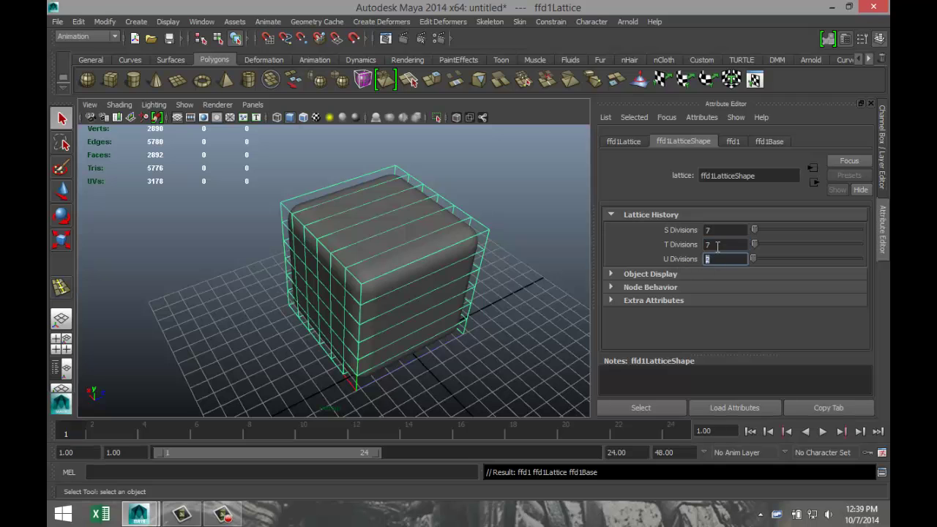
text(7)
click(718, 246)
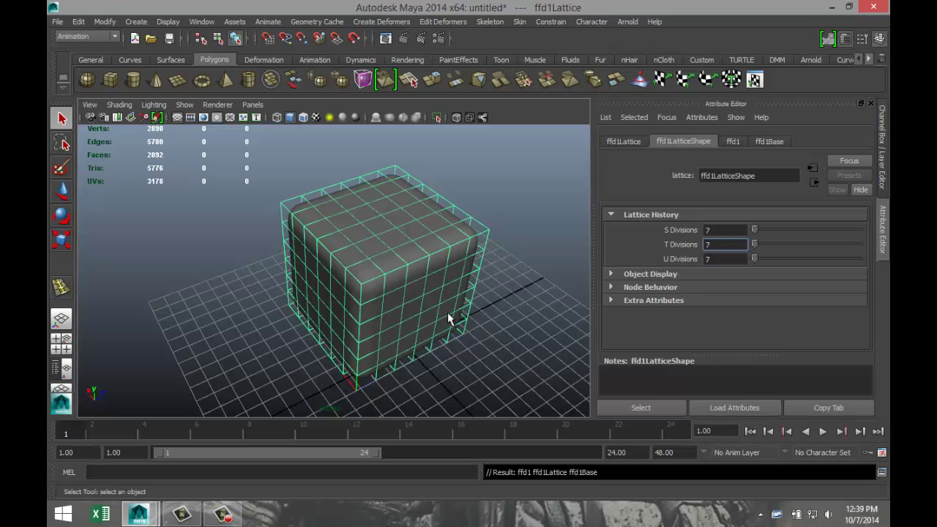
- Switch the lattice around the cube to lattice point selection mode
alt+drag(441, 309, 430, 277)
alt+middle_drag(408, 262, 425, 297)
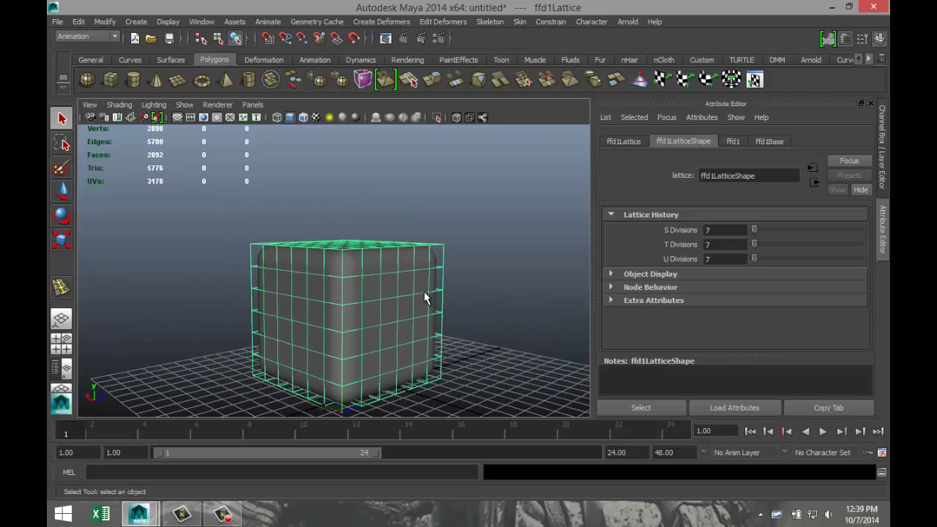
right_drag(368, 273, 323, 241)
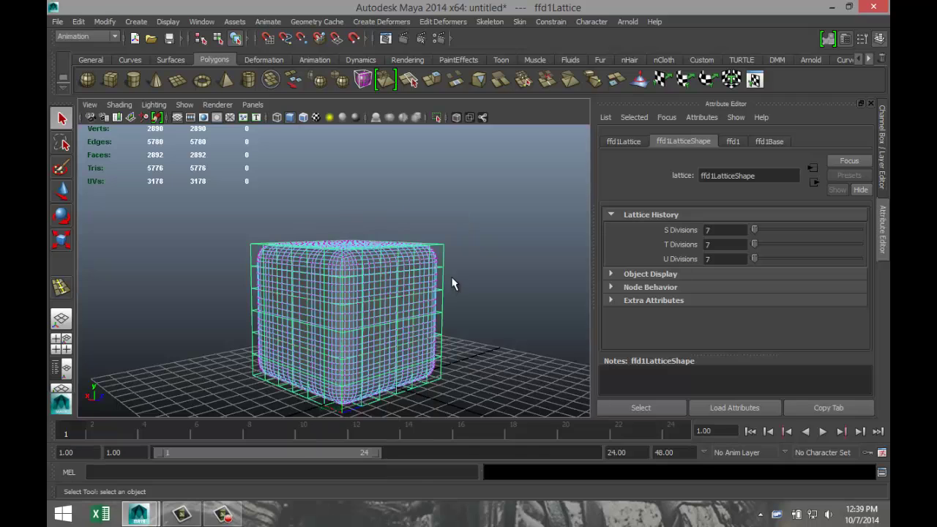
click(450, 265)
click(446, 255)
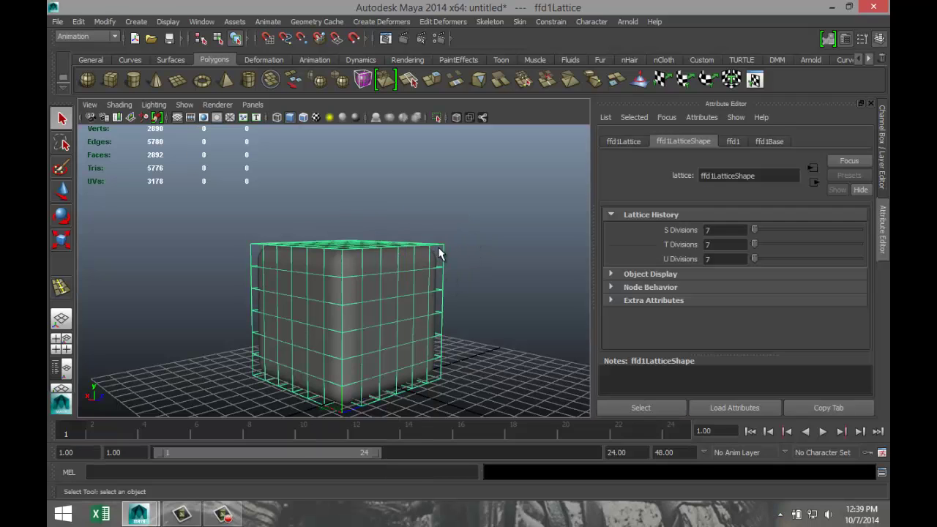
right_drag(443, 244, 447, 218)
scroll(470, 282, up, 3)
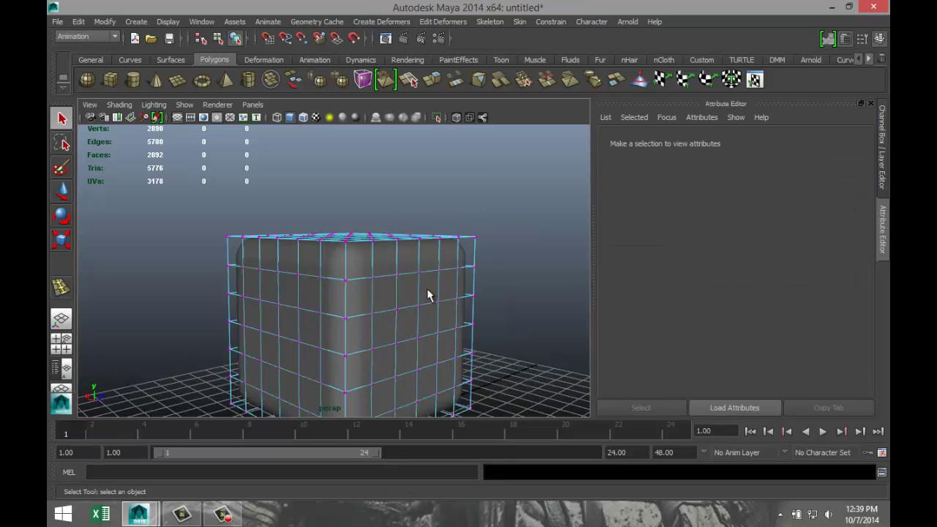
- Select four scattered lattice points on one side face of the cube and move them slightly outward along X
alt+drag(516, 294, 487, 310)
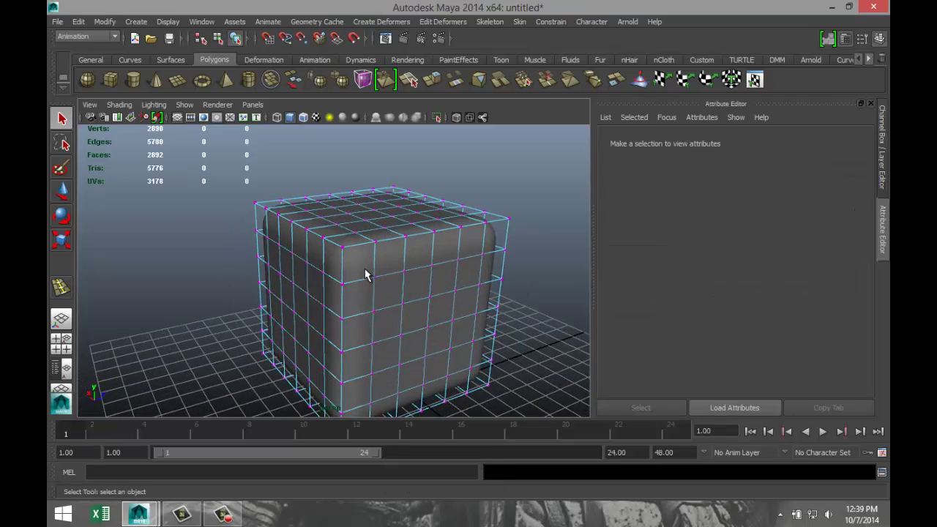
drag(372, 266, 478, 366)
click(474, 319)
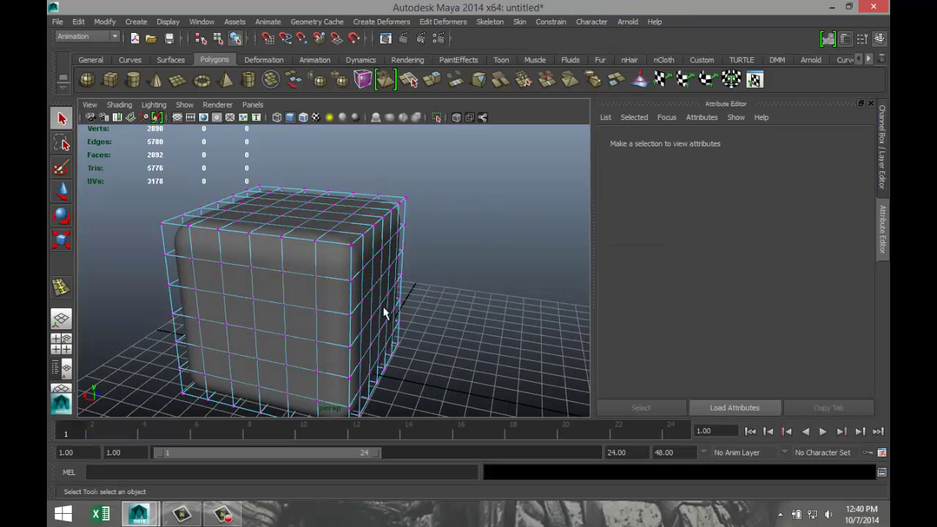
alt+drag(459, 314, 413, 320)
click(398, 295)
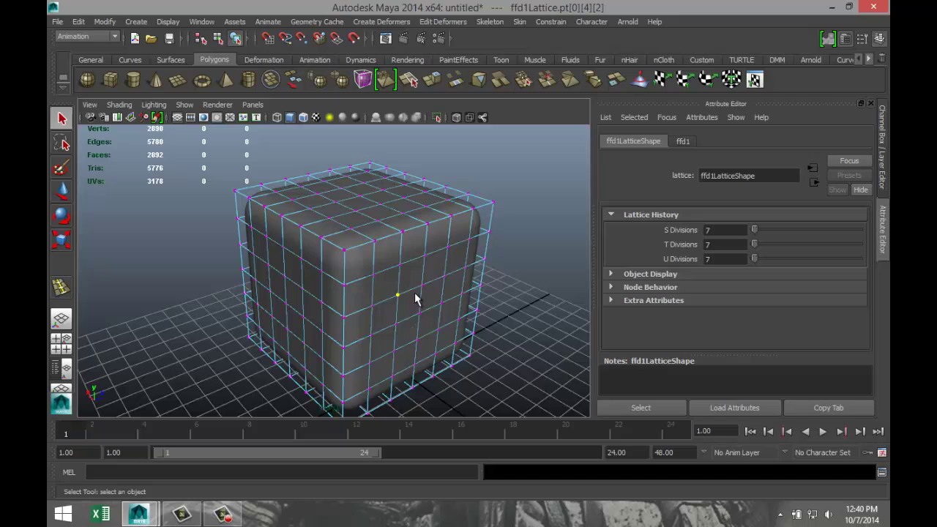
shift+click(425, 256)
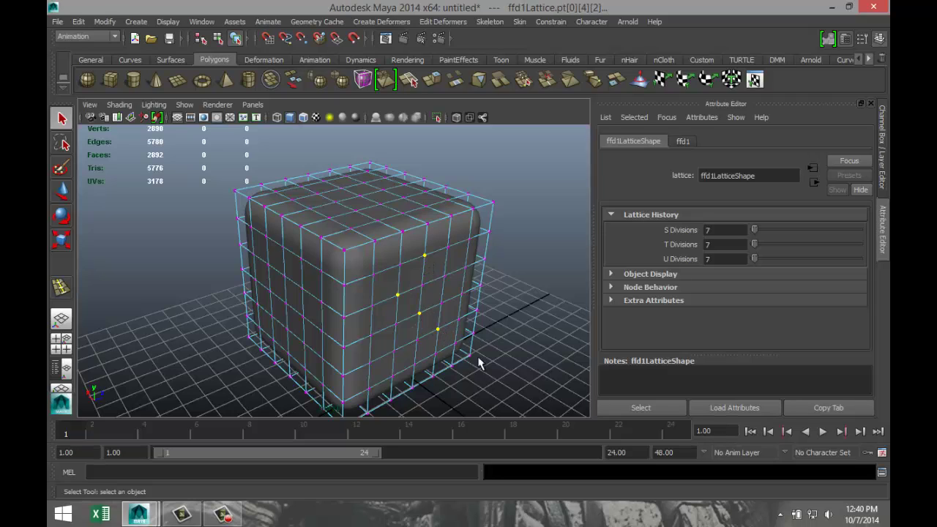
key(w)
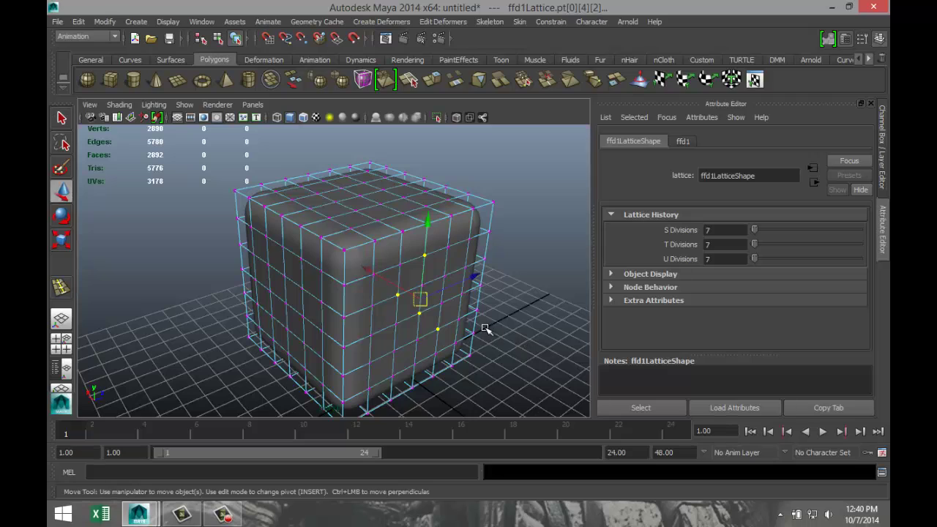
drag(386, 282, 389, 282)
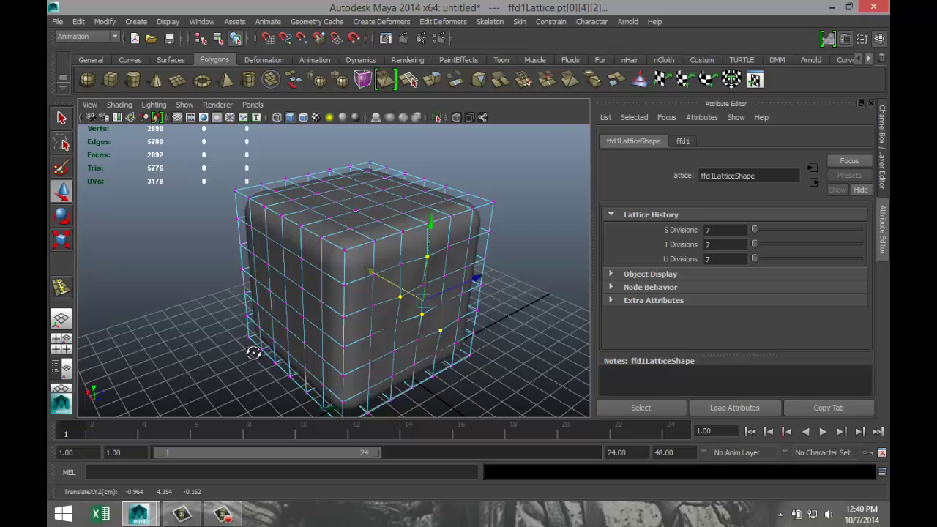
- Select four scattered lattice points on the adjacent side and move them slightly outward along Z
alt+drag(254, 354, 306, 353)
click(253, 296)
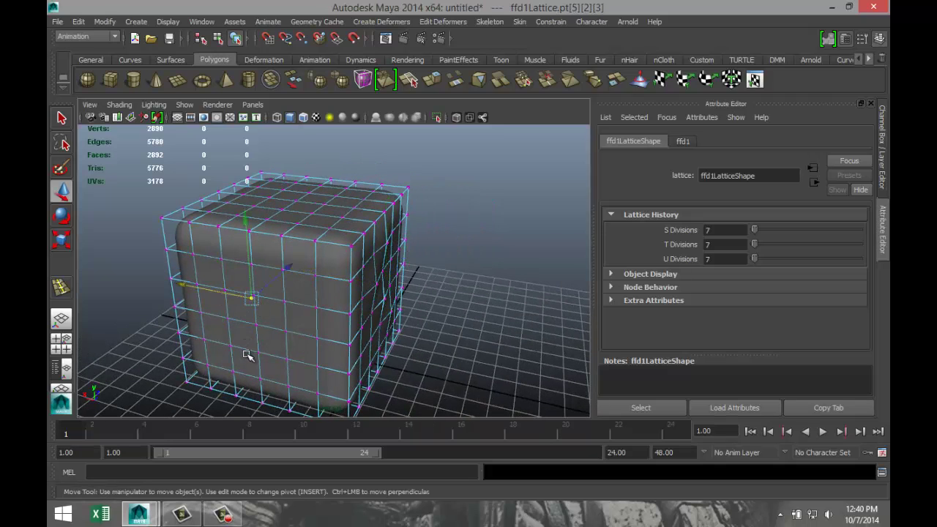
shift+click(258, 353)
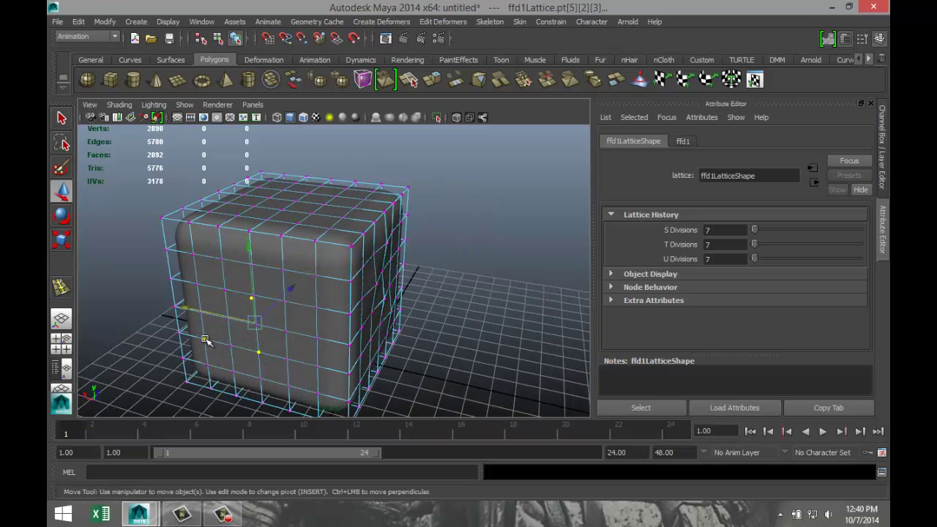
shift+click(204, 339)
shift+click(192, 256)
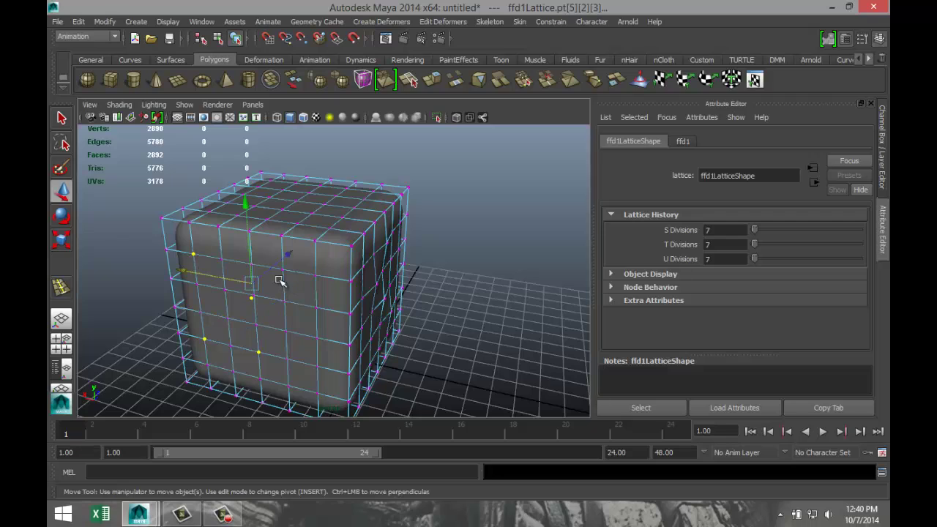
middle_drag(286, 256, 286, 260)
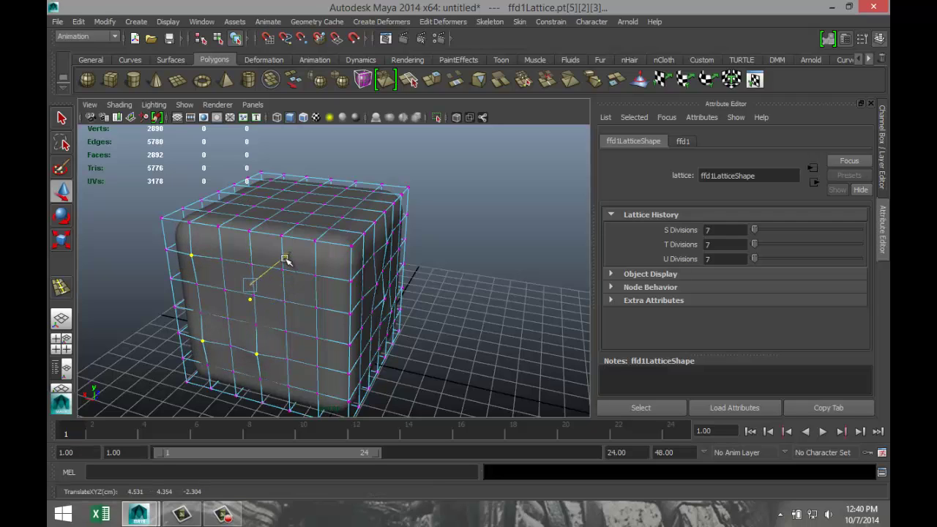
- Nudge one upper lattice point of this side inward along Z and shift one point on each of its vertical edges
click(286, 301)
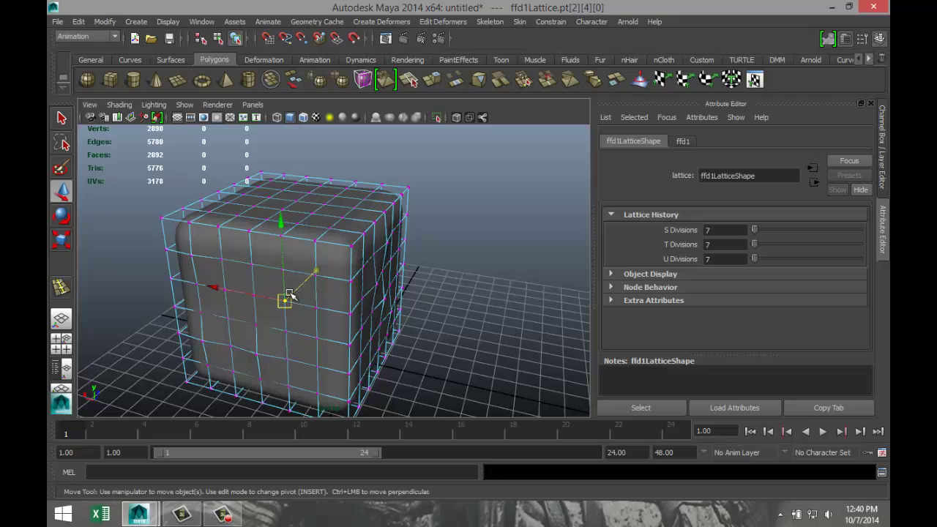
middle_drag(288, 298, 297, 288)
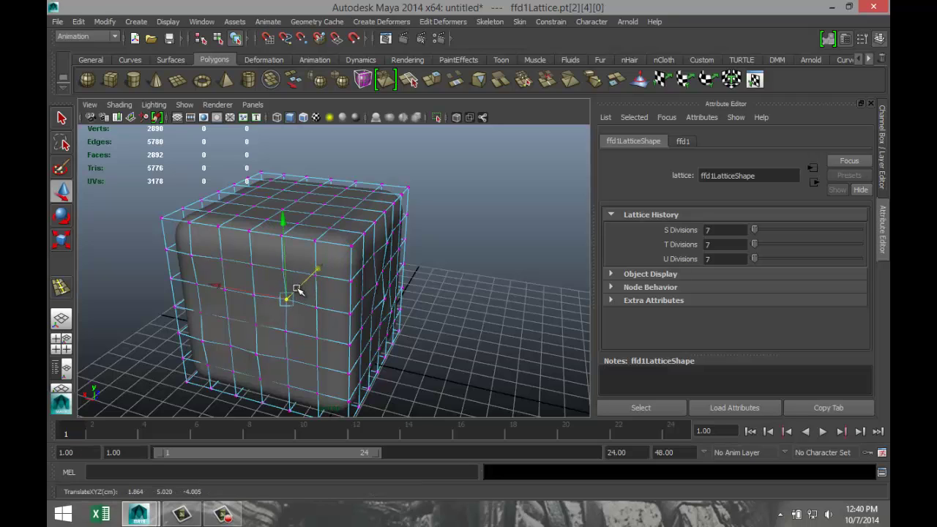
click(347, 374)
middle_drag(351, 375, 345, 372)
alt+drag(209, 358, 209, 351)
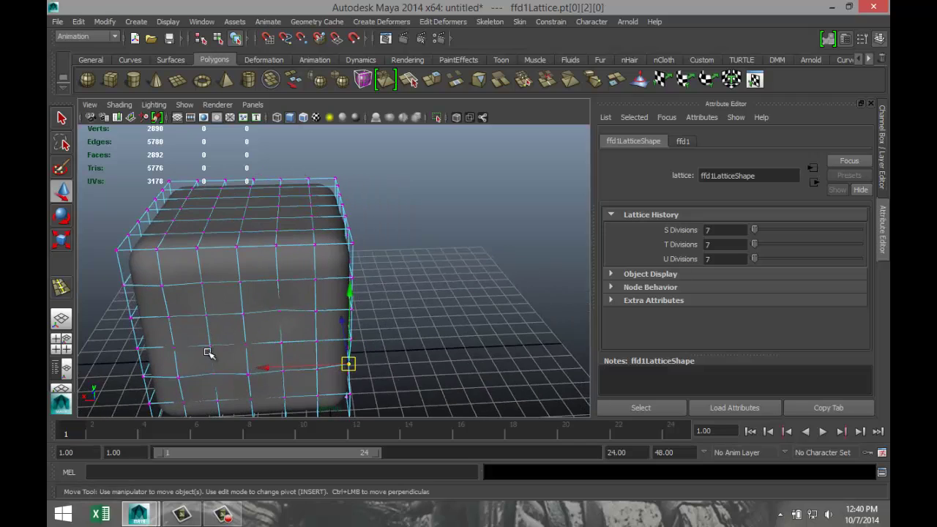
click(130, 318)
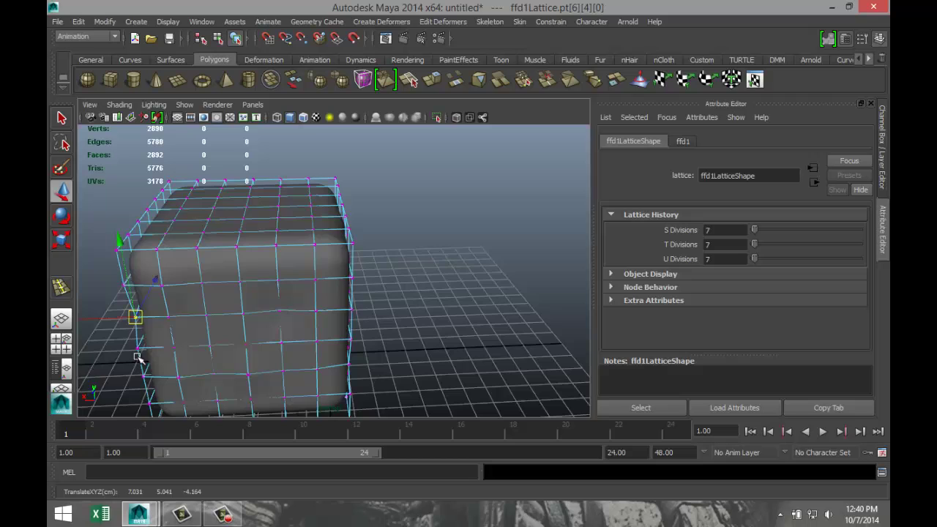
- Select three lattice points on the next side face of the cube and push them slightly inward along X
alt+drag(156, 357, 372, 279)
click(327, 263)
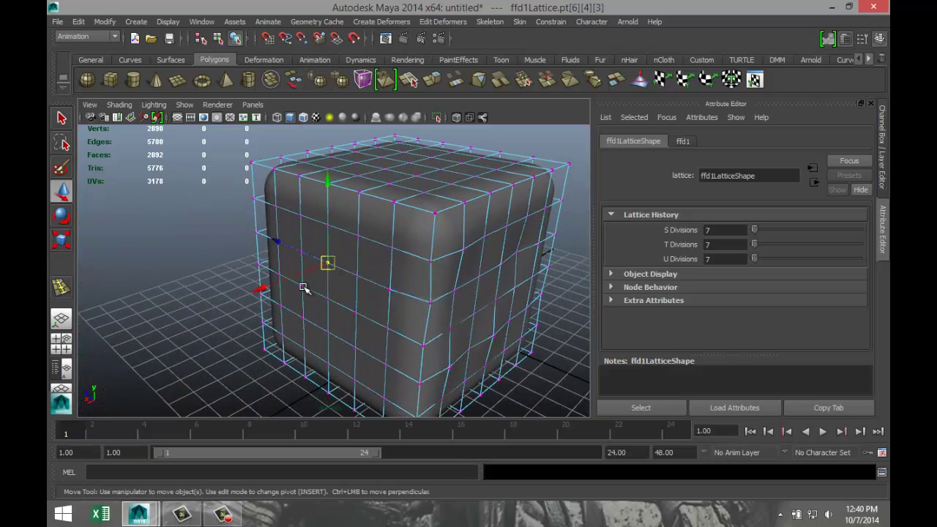
shift+click(302, 286)
shift+click(356, 350)
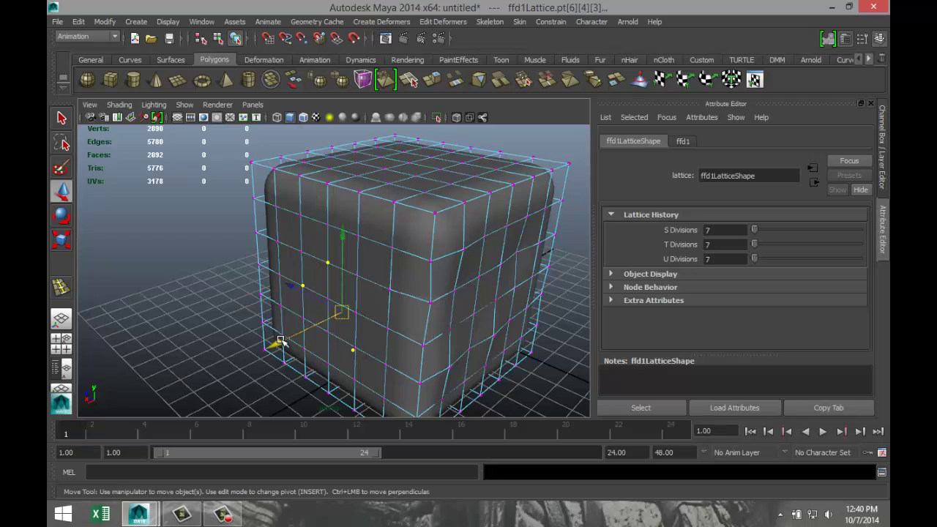
middle_drag(278, 342, 287, 335)
- Lower one lattice point on the top edge of this face and move another top-edge point slightly inward along X
click(300, 173)
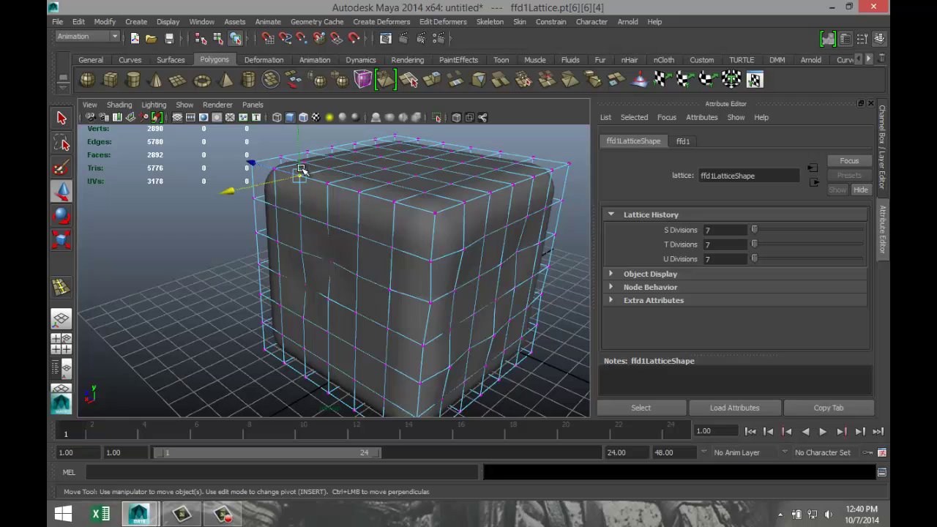
middle_drag(299, 151, 301, 157)
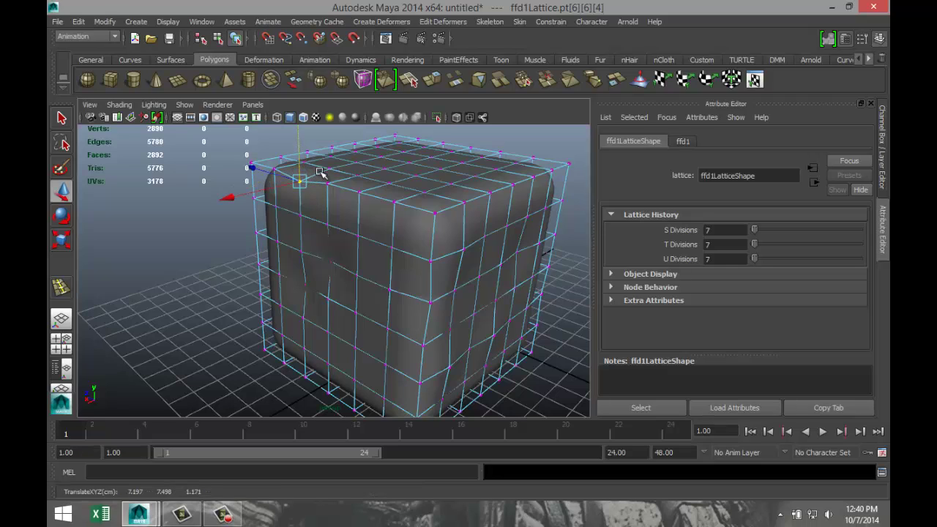
click(396, 200)
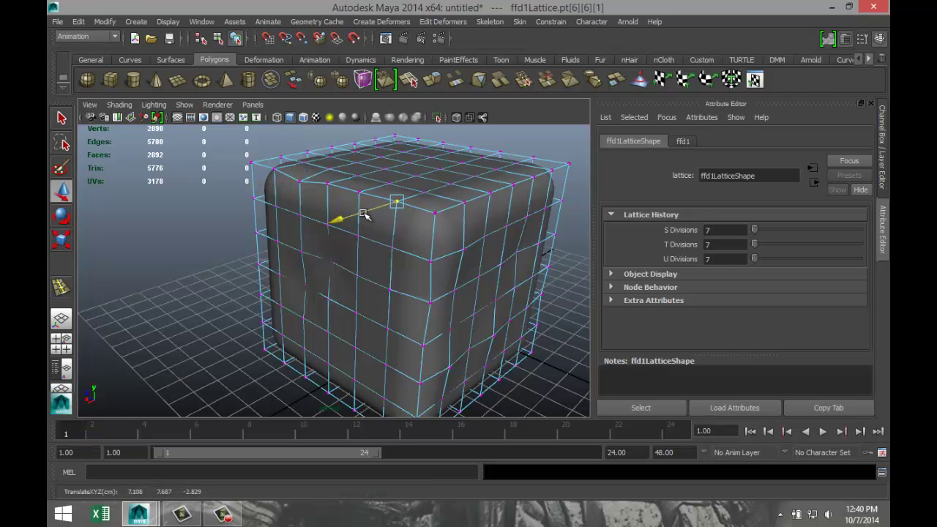
- Add three points of the neighbouring side face to the selection, push them inward along Z, and push in one lower point there too
alt+drag(209, 266, 260, 330)
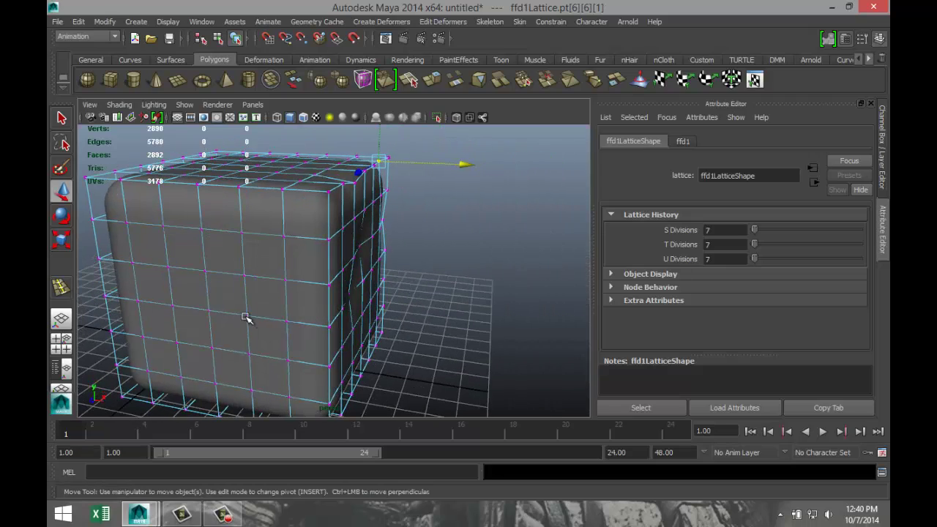
shift+click(247, 316)
shift+click(169, 266)
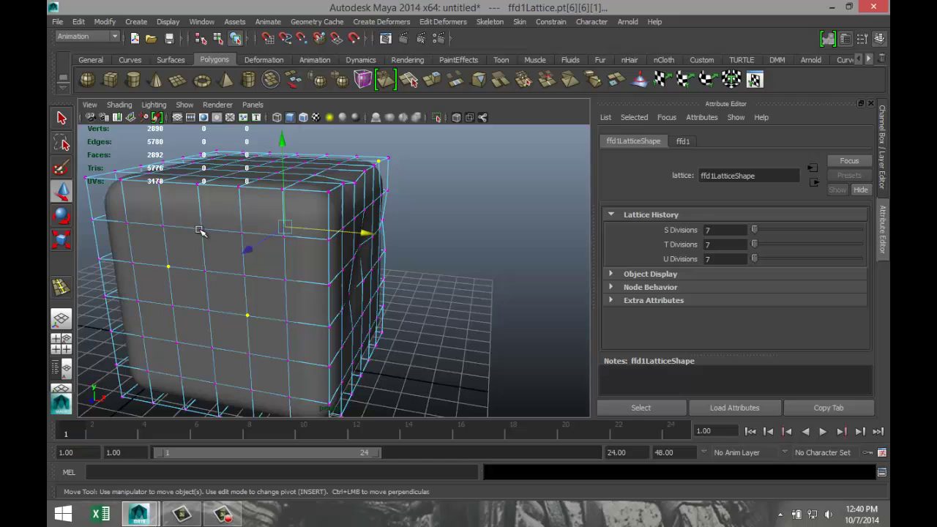
shift+click(202, 230)
middle_drag(235, 259, 235, 247)
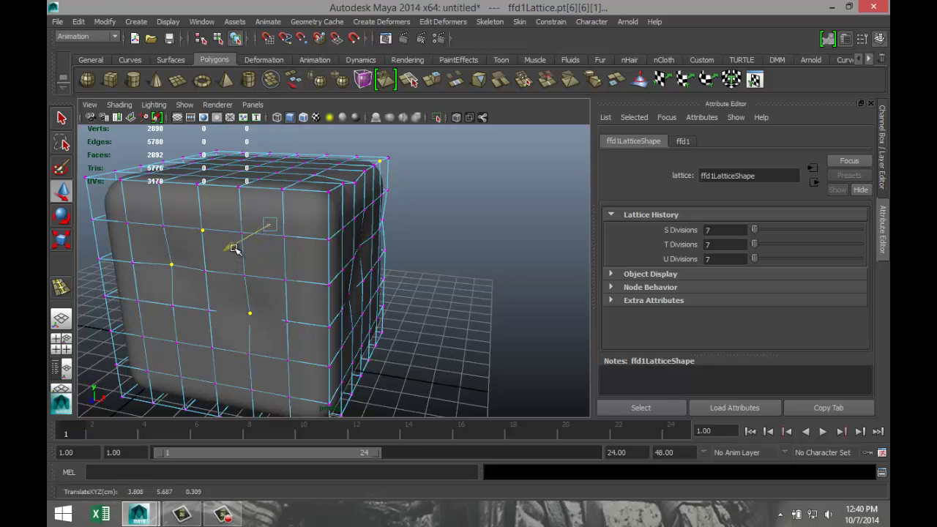
click(181, 378)
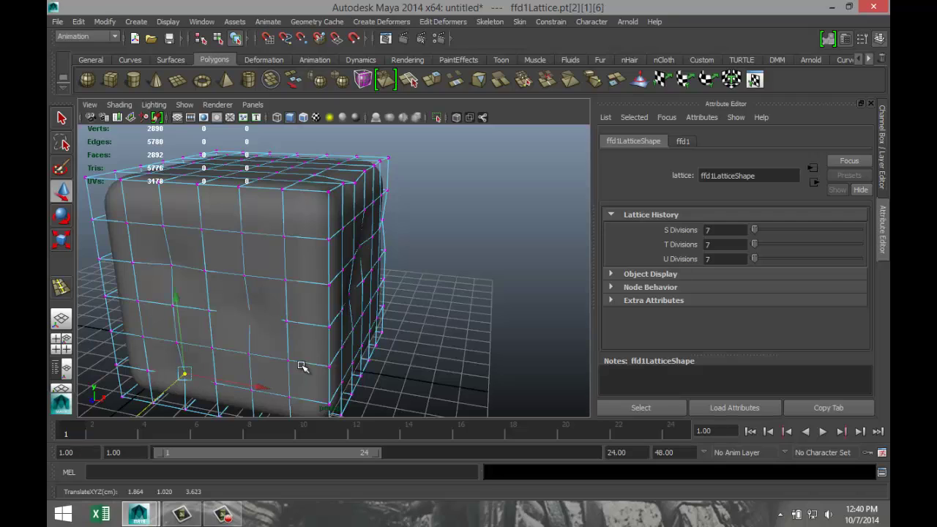
- Undo the trial X move of a bottom lattice point and move a lower point on the vertical corner edge inward along X
click(325, 368)
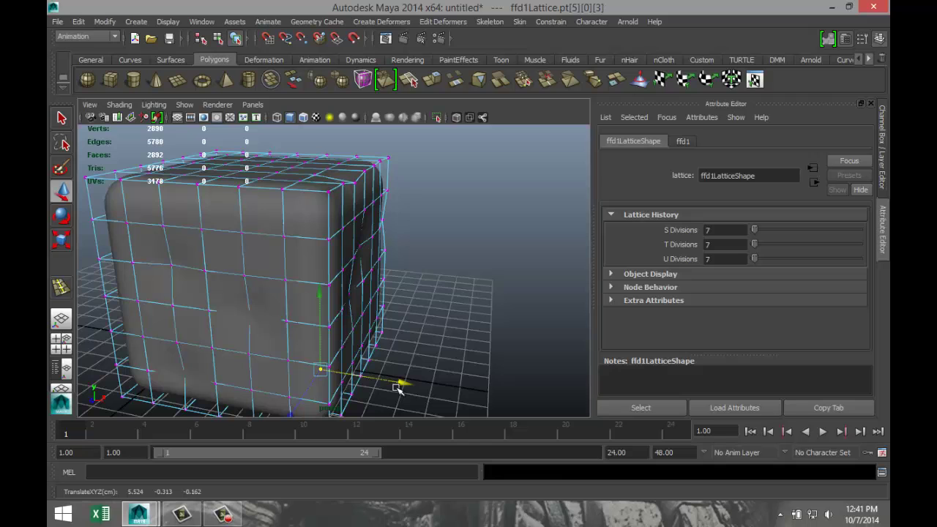
key(ctrl+z)
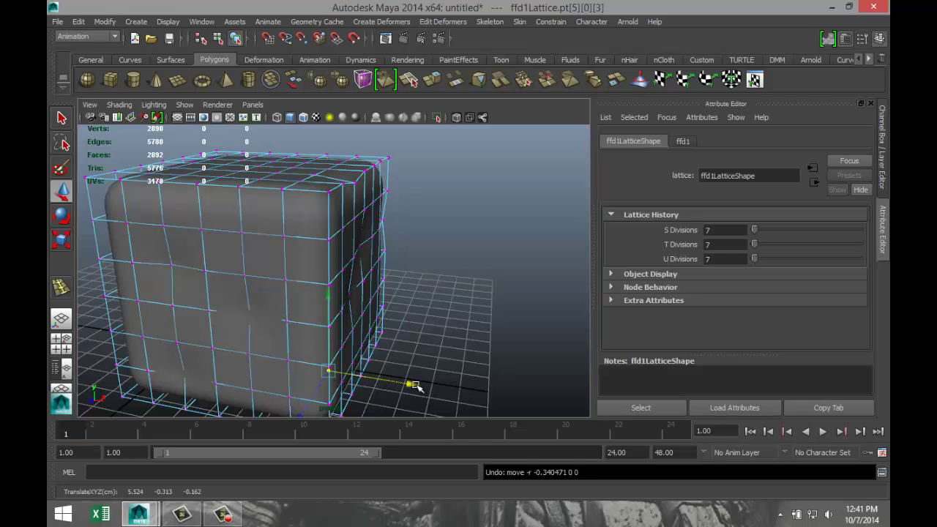
alt+drag(437, 367, 314, 349)
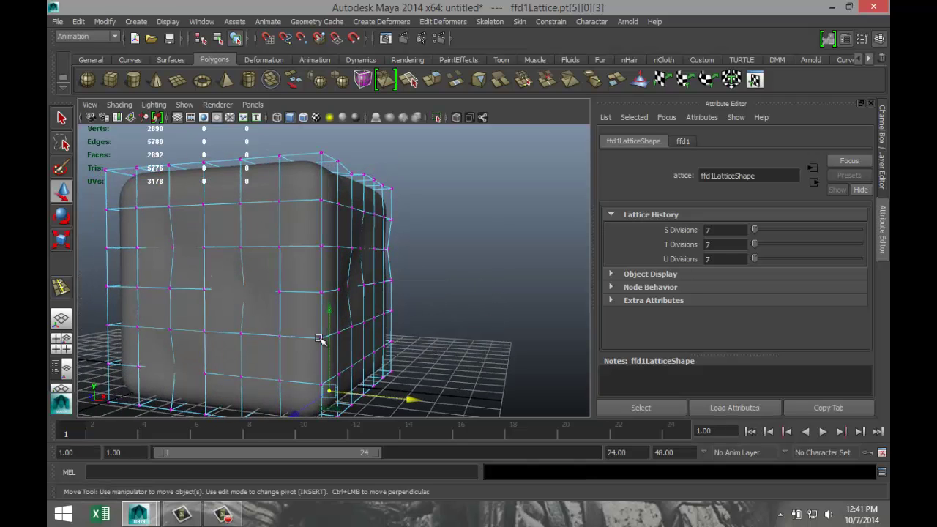
click(320, 338)
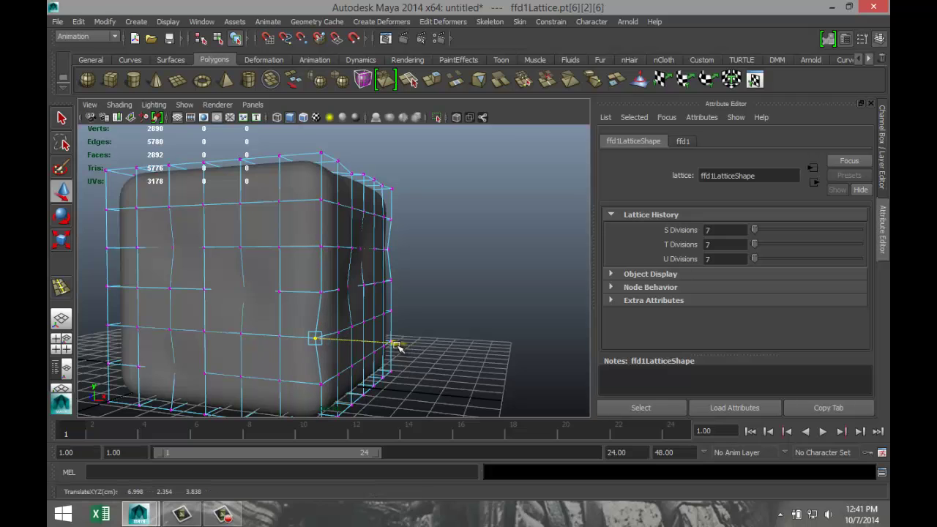
- Select three scattered lattice points on the top face of the cube and lower them slightly along Y
alt+drag(212, 380, 306, 358)
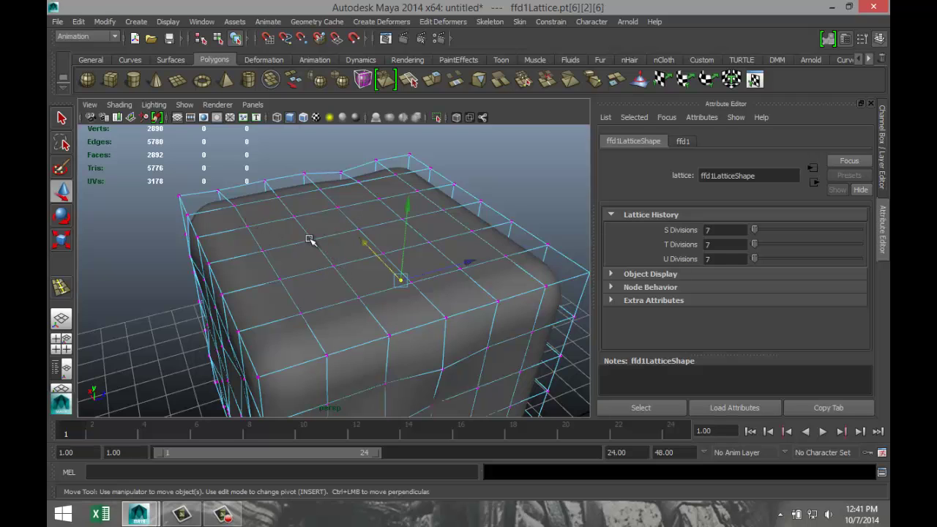
click(249, 227)
key(ctrl+z)
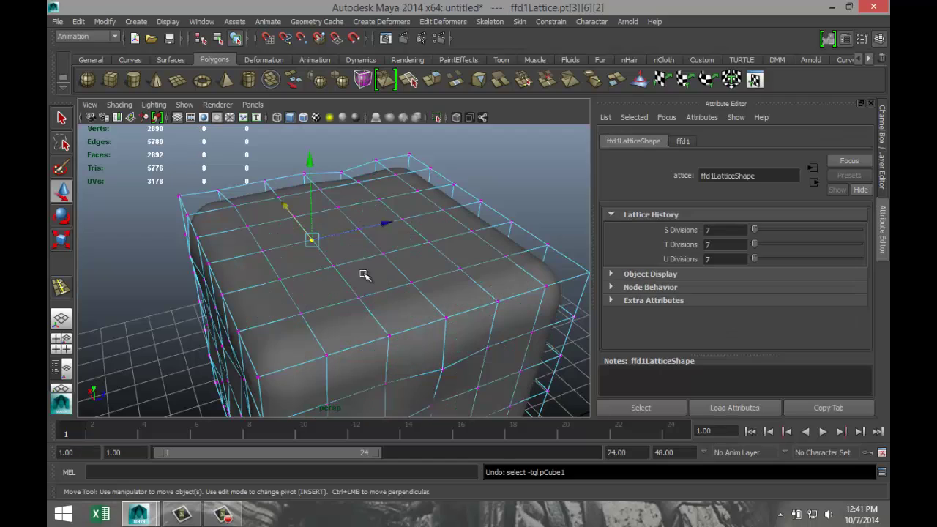
shift+click(248, 227)
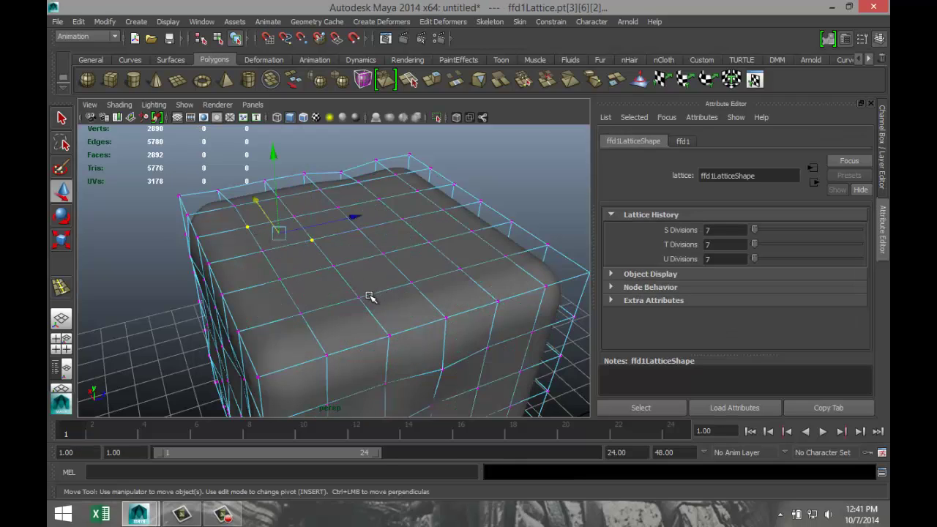
shift+click(359, 298)
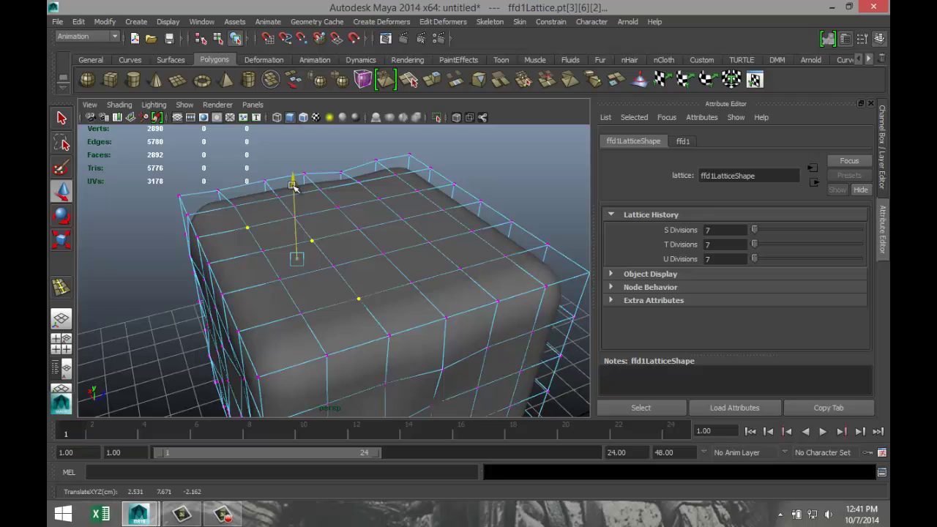
drag(293, 189, 295, 192)
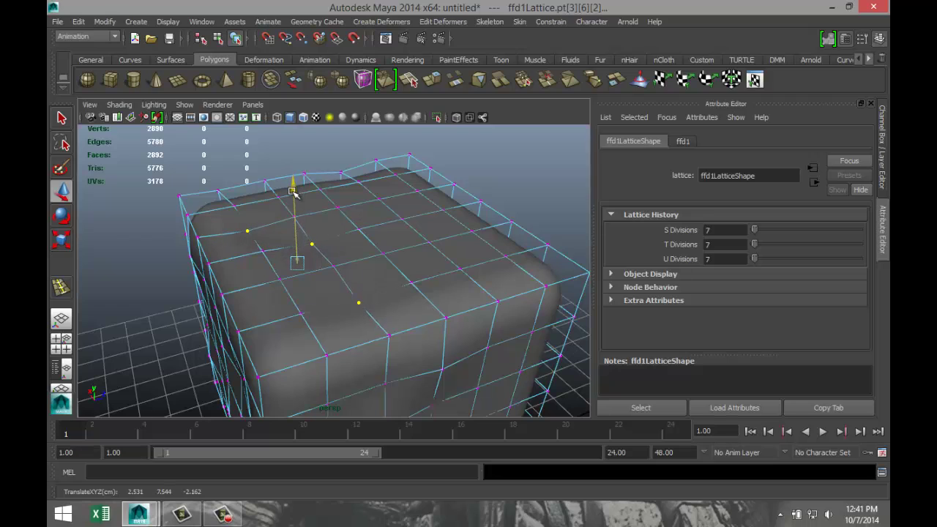
- Nudge another top-face lattice point vertically and move a point on the top edge slightly inward along Z
click(380, 197)
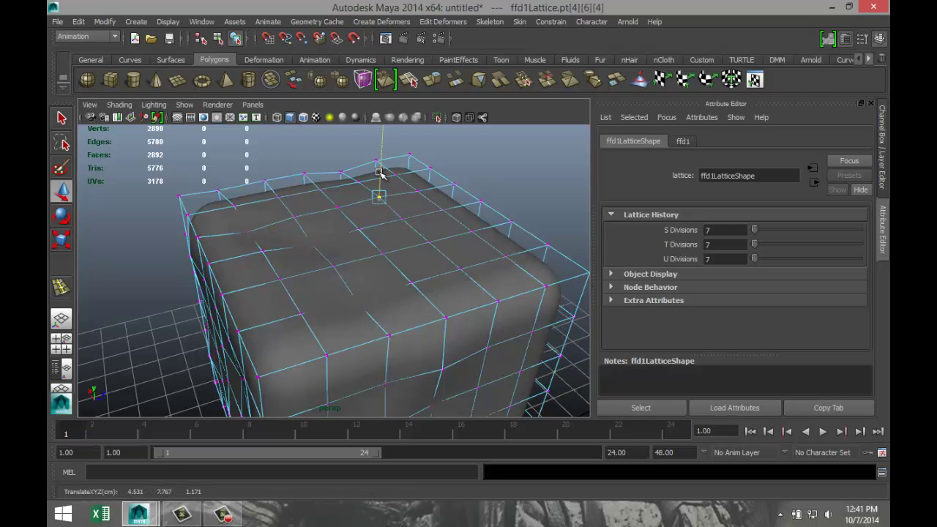
click(483, 203)
drag(517, 192, 512, 193)
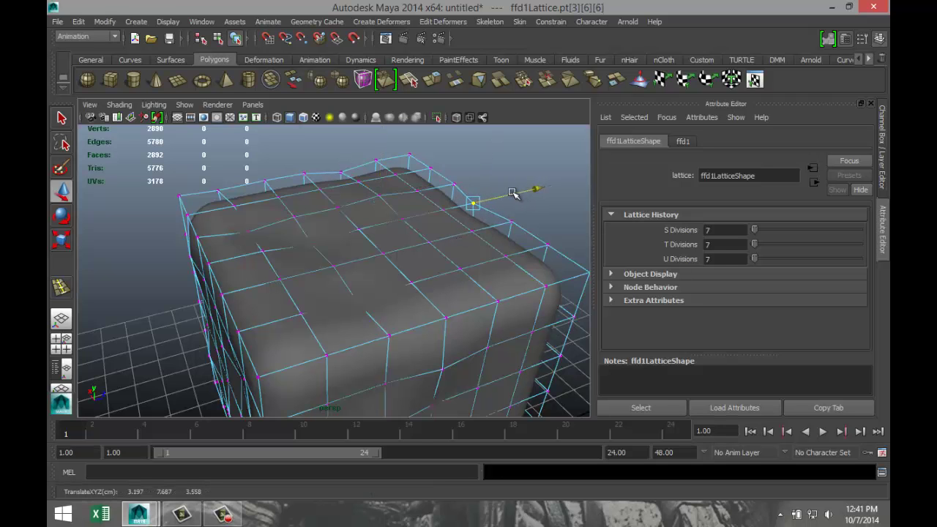
alt+drag(193, 305, 351, 226)
alt+middle_drag(351, 226, 506, 294)
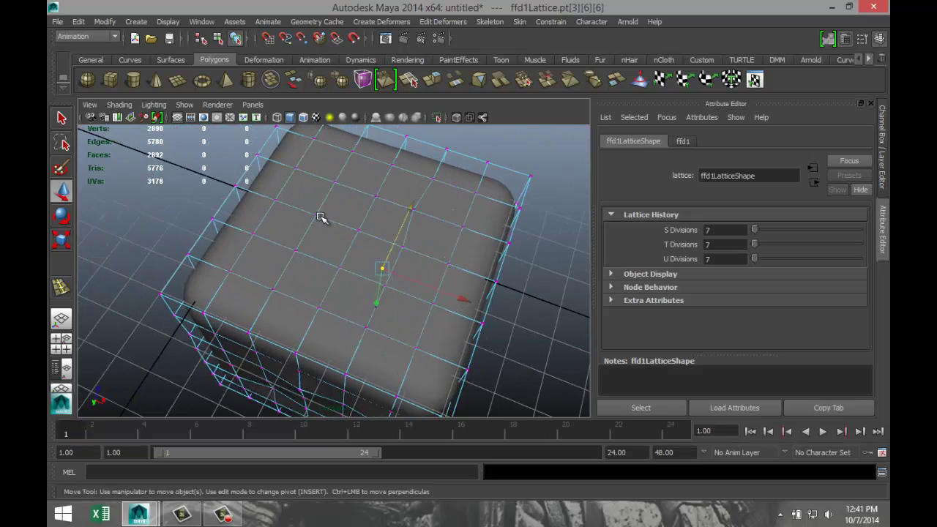
- Push four scattered lattice points of the cube's bottom face slightly inward along Y and shift one more point there vertically
click(317, 214)
shift+click(314, 140)
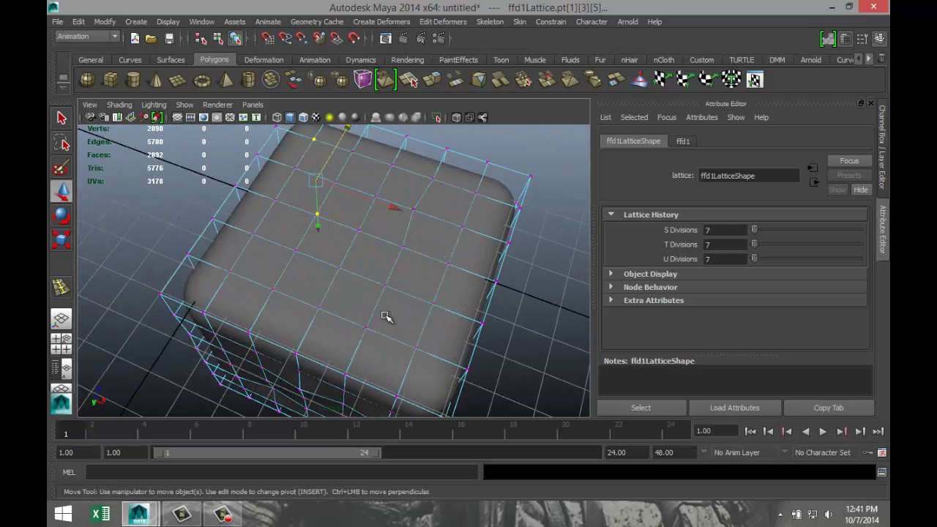
shift+click(385, 286)
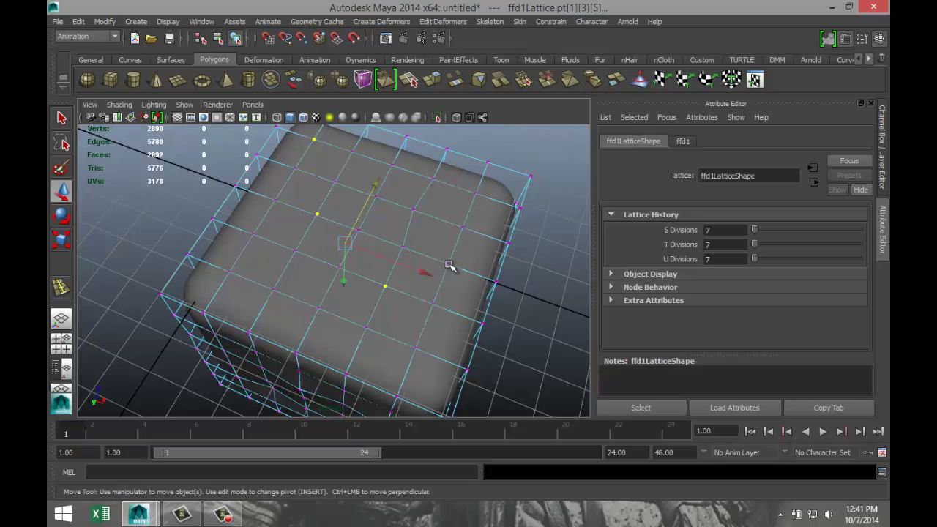
shift+click(448, 264)
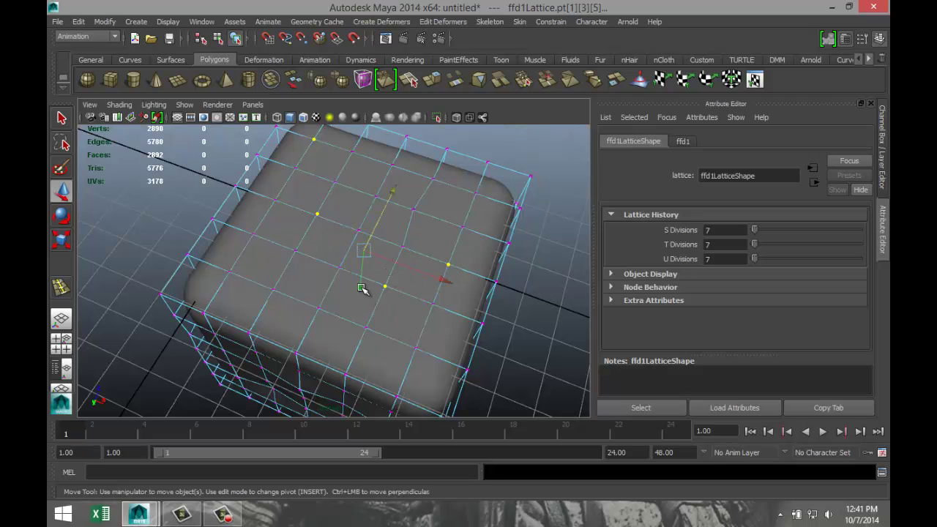
drag(364, 254, 360, 288)
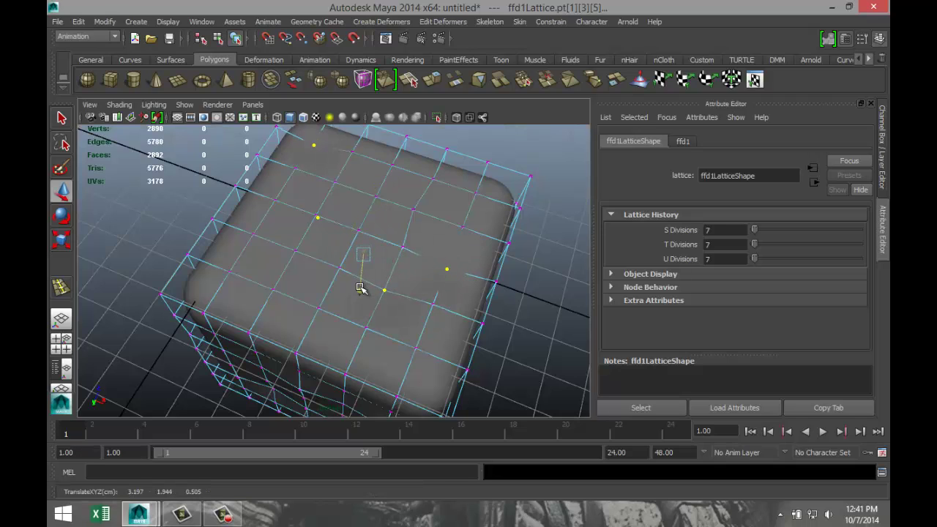
click(273, 291)
drag(278, 307, 275, 307)
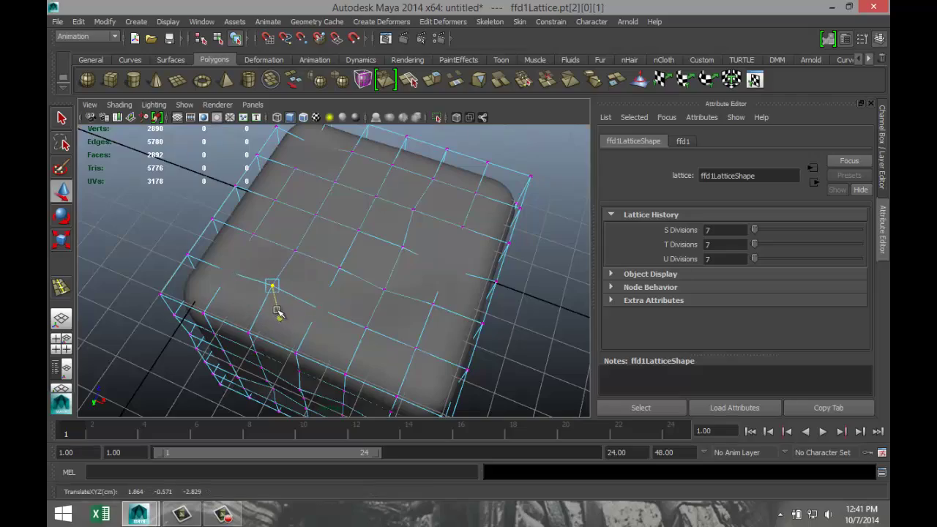
- Return to object mode, select the cube and delete its history to bake in the lattice deformation
alt+drag(539, 312, 310, 320)
click(542, 205)
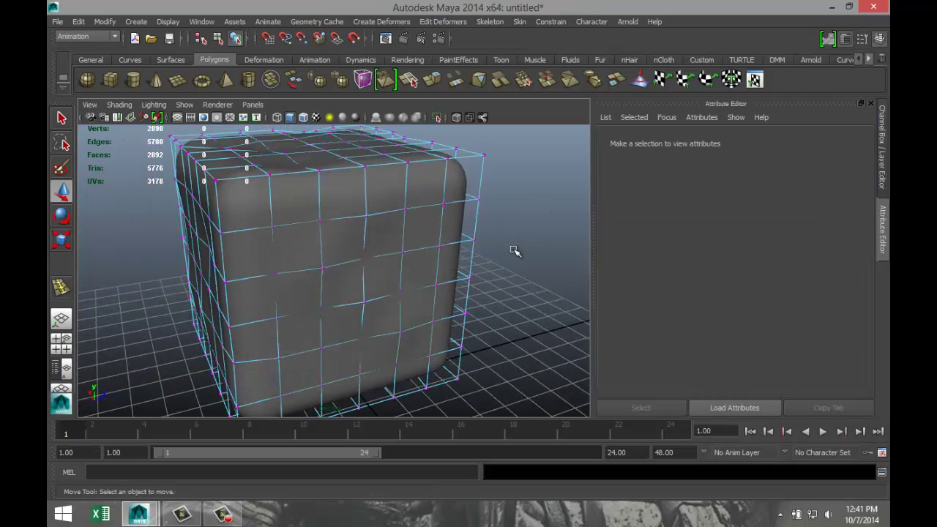
right_drag(418, 190, 462, 180)
click(432, 209)
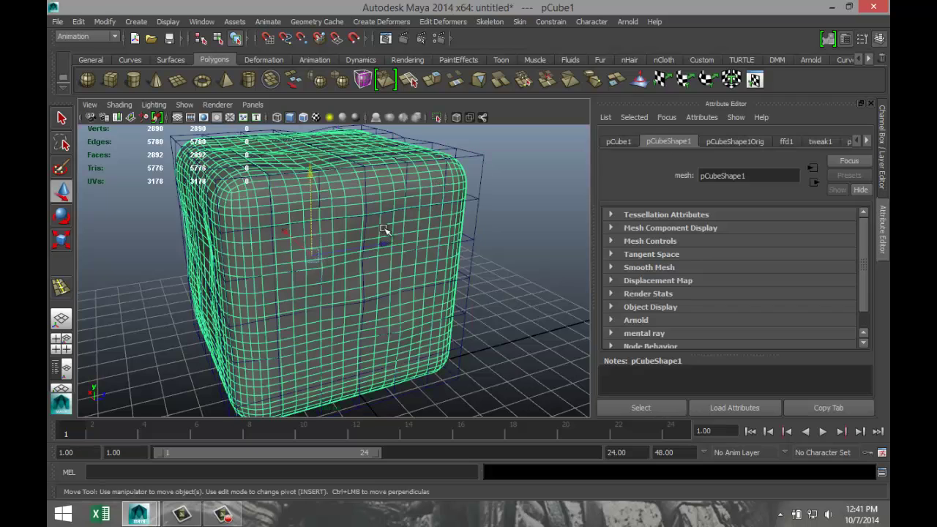
click(78, 21)
mouse_move(157, 157)
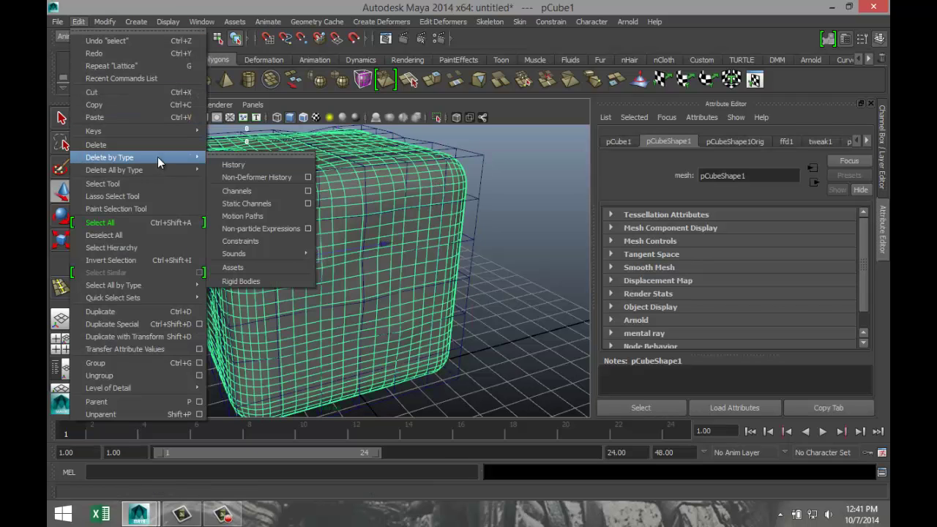
click(235, 167)
click(504, 218)
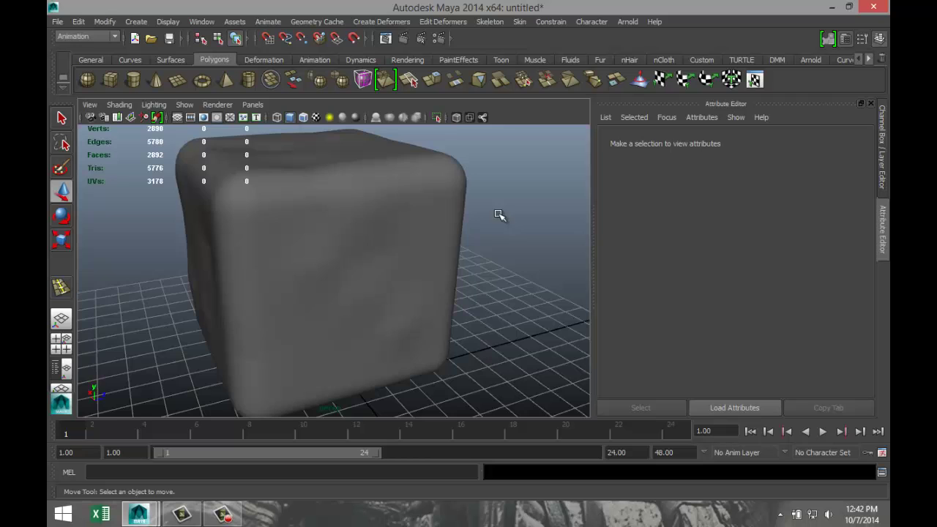
- Put the cube in vertex mode and move a patch of vertices on the lower middle of one side face inward along X
scroll(432, 273, down, 4)
scroll(430, 290, up, 4)
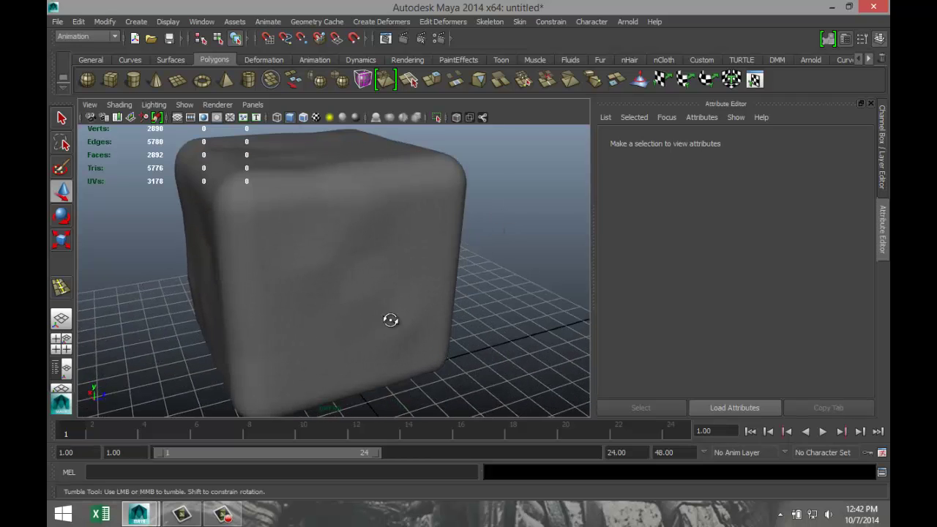
mouse_move(389, 320)
alt+mouse_down()
mouse_move(457, 314)
mouse_move(394, 315)
alt+mouse_up()
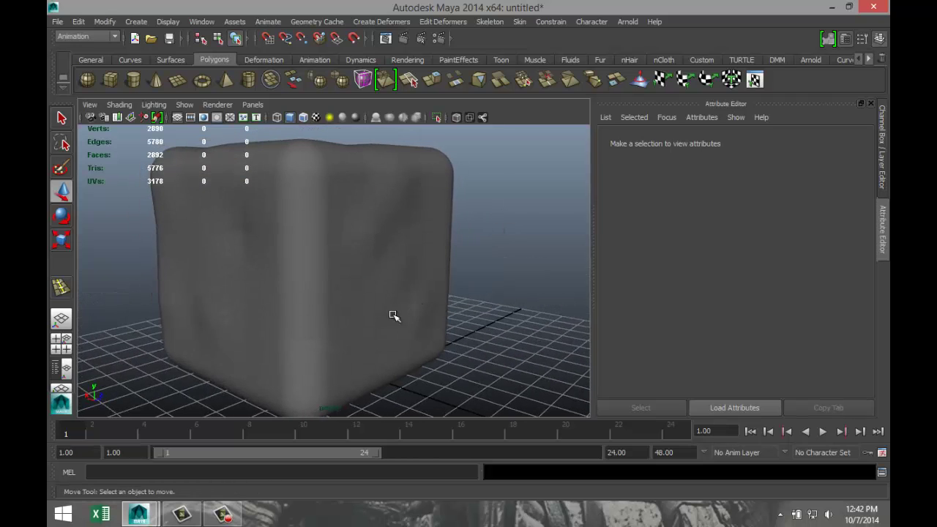
click(333, 313)
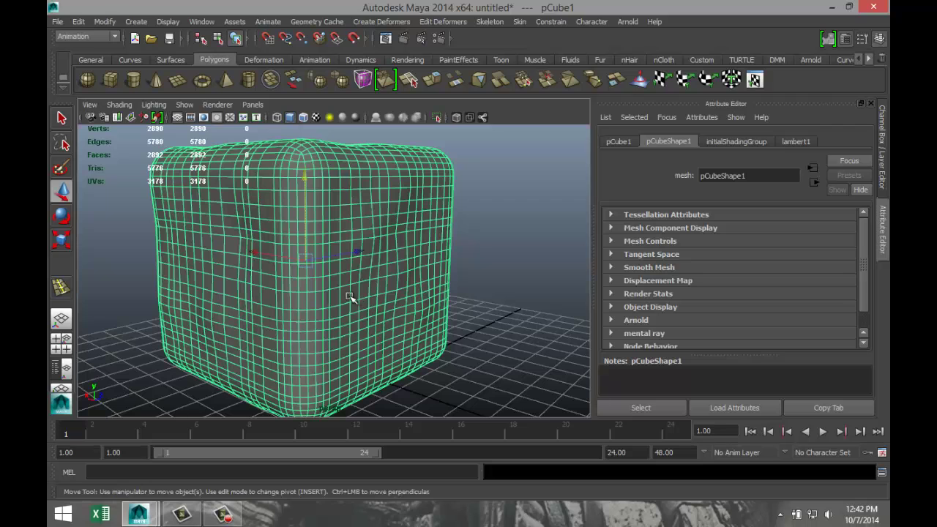
right_drag(349, 297, 299, 250)
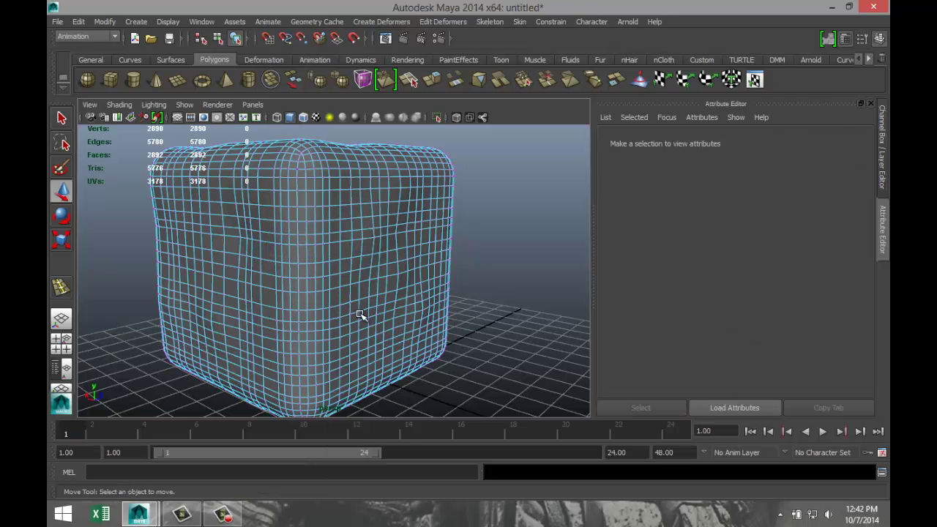
alt+drag(366, 320, 401, 364)
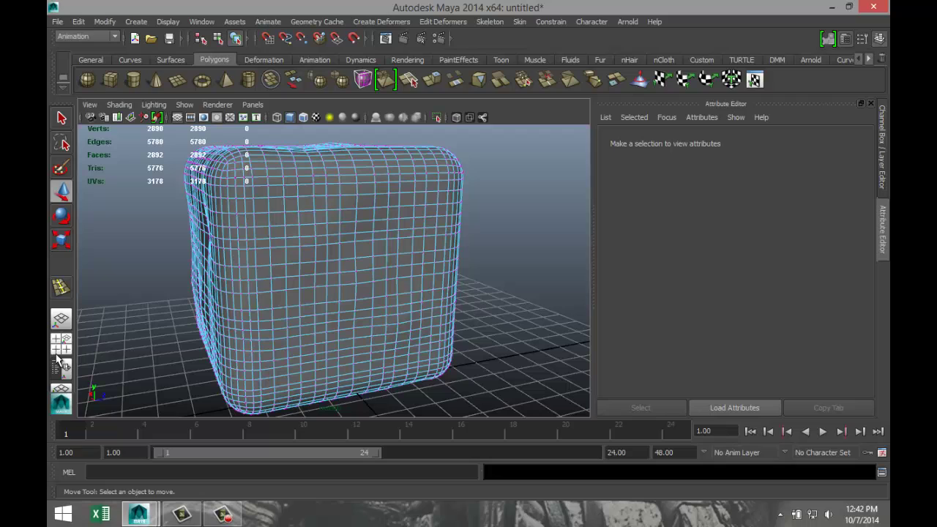
drag(292, 306, 347, 353)
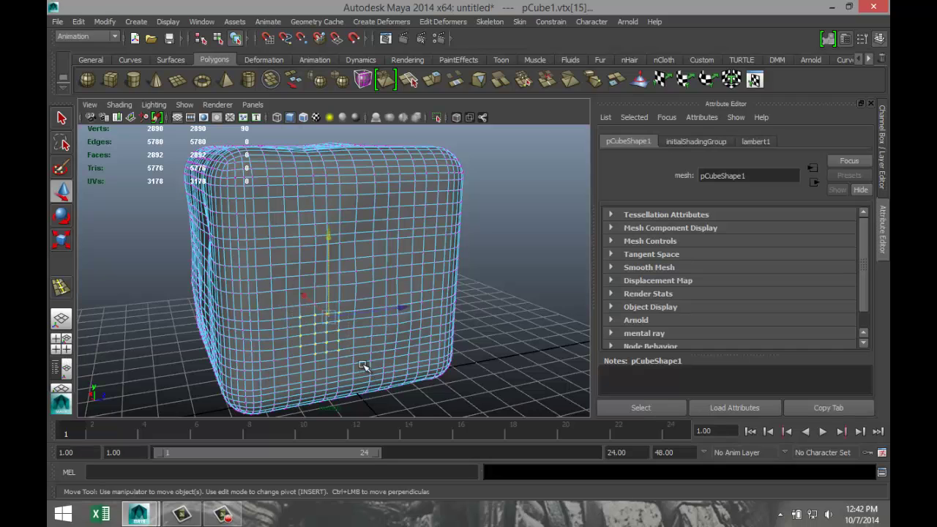
middle_drag(311, 309, 306, 297)
- Shift a patch of vertices near the same face's upper corner along X, and a patch beside its lower vertical edge along Z and X
drag(379, 198, 429, 245)
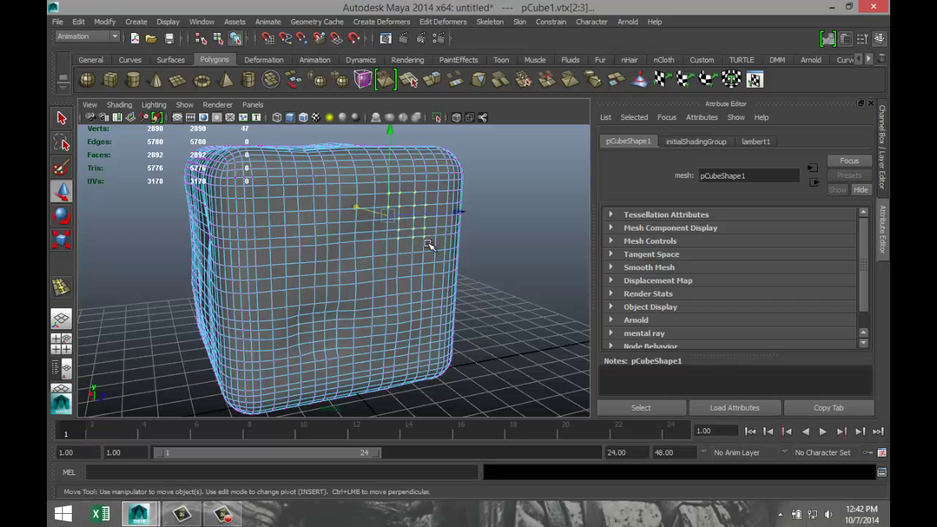
middle_drag(368, 209, 367, 210)
drag(224, 270, 271, 329)
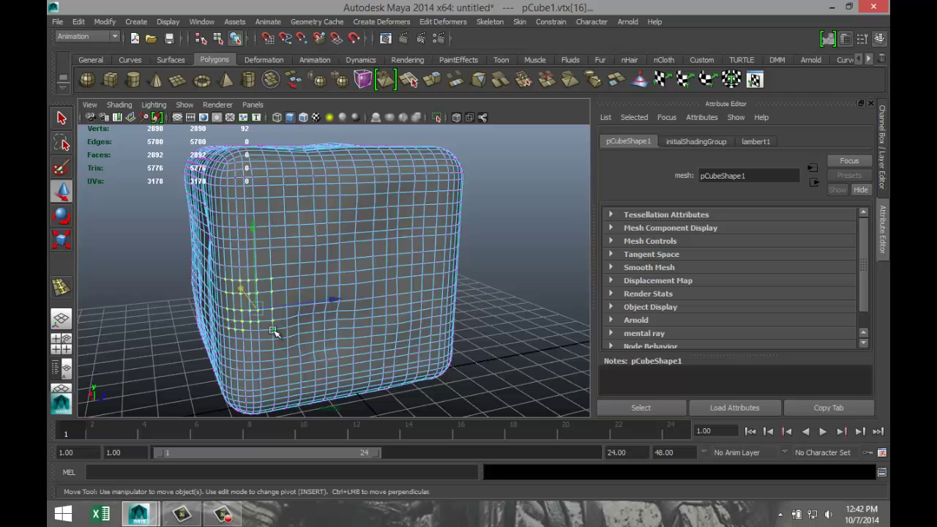
middle_drag(257, 309, 296, 302)
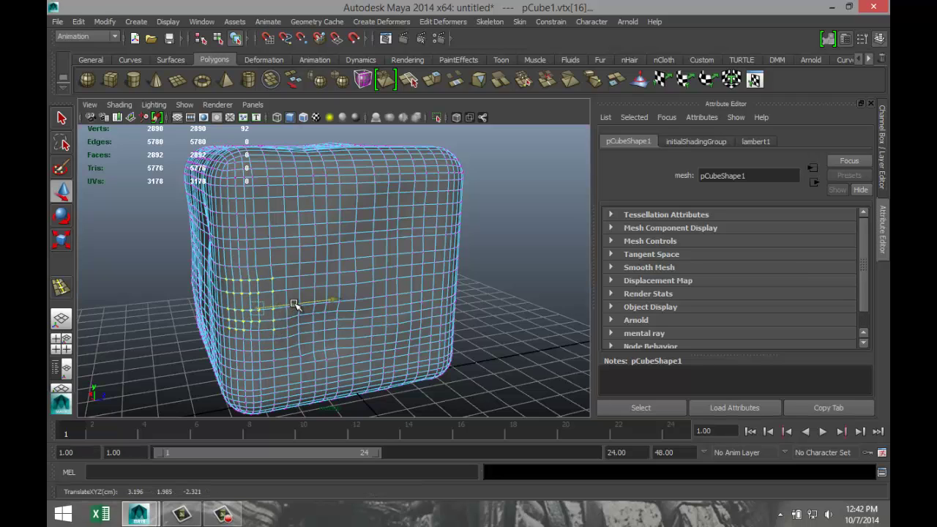
drag(255, 306, 251, 297)
- Shift a low patch of vertices beside the vertical corner edge along X, and a small group above it likewise
alt+drag(182, 314, 272, 299)
alt+drag(195, 313, 236, 310)
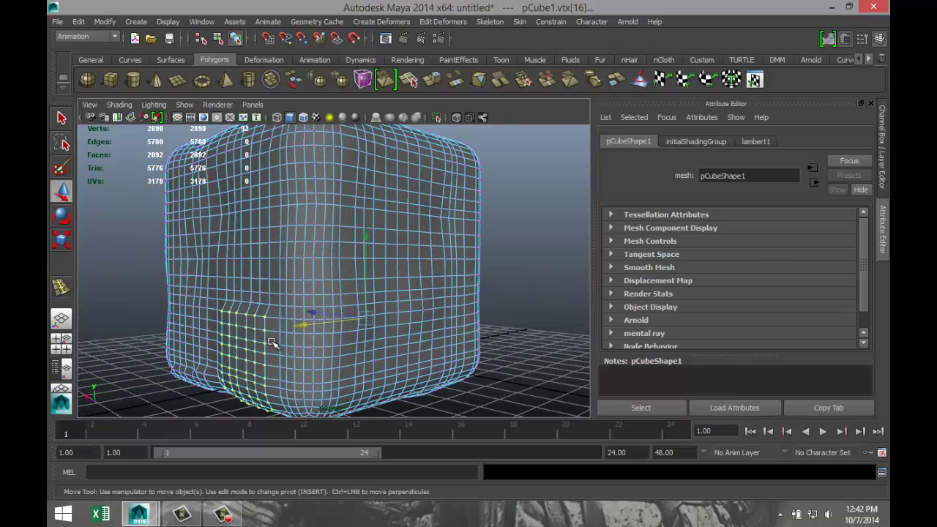
click(205, 324)
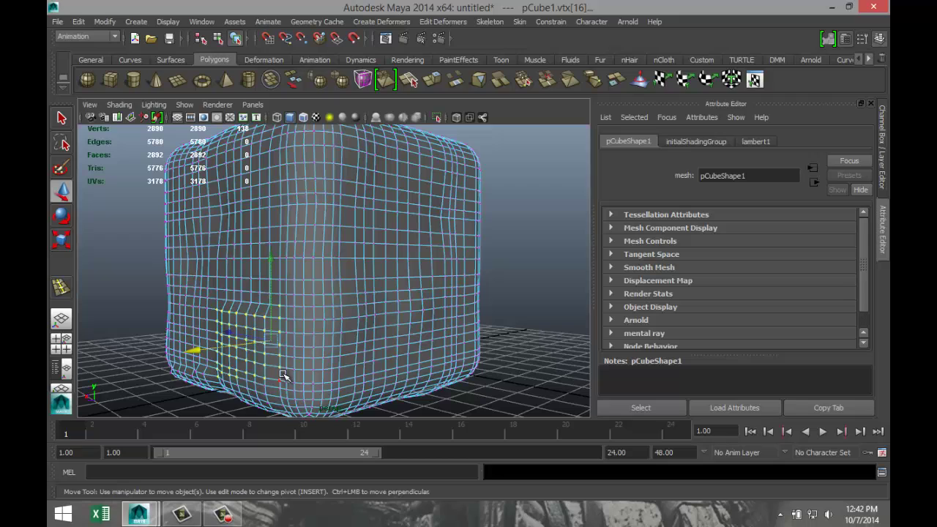
drag(194, 350, 202, 351)
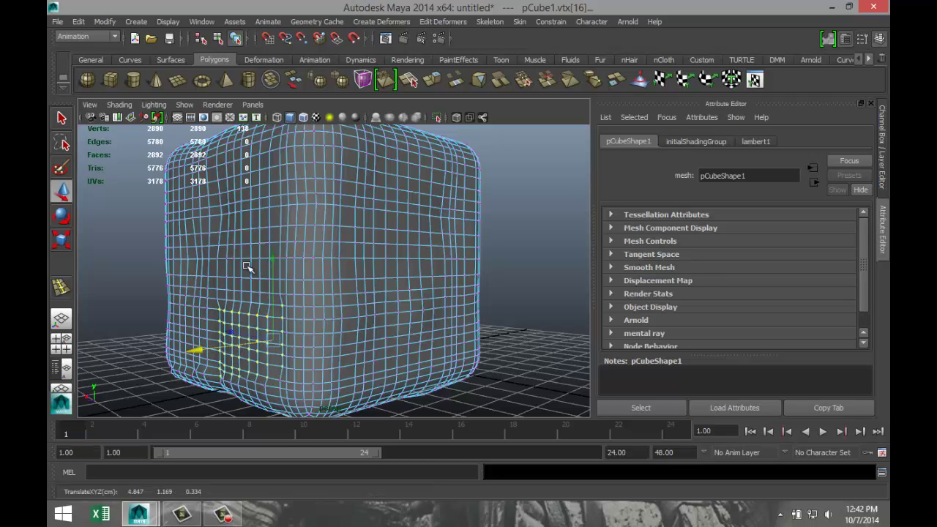
drag(207, 217, 253, 236)
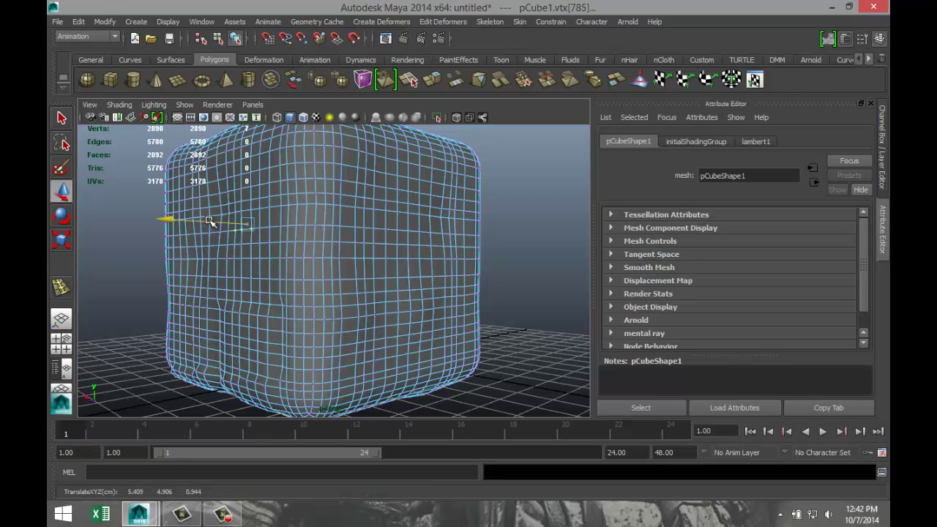
- Nudge a tall patch of vertices in the middle of the neighbouring side face slightly along X and clear the selection
drag(396, 229, 429, 308)
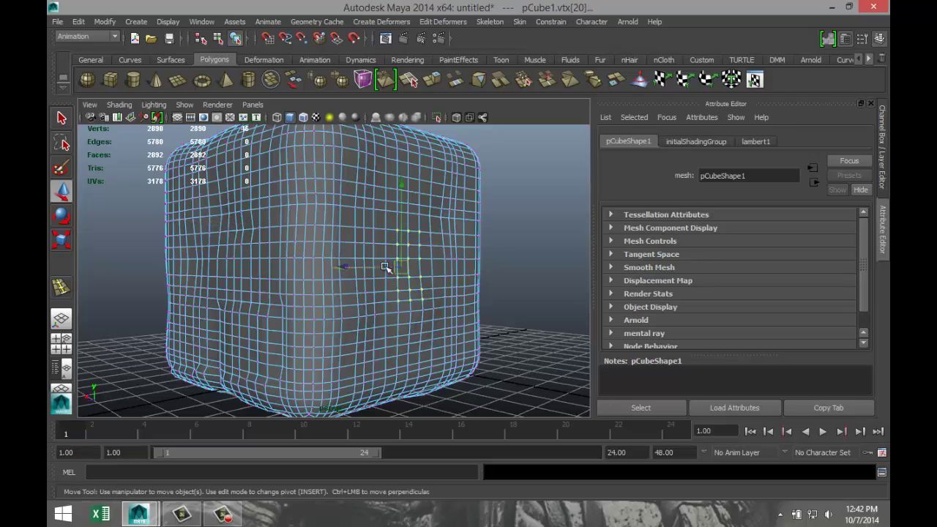
drag(376, 268, 379, 268)
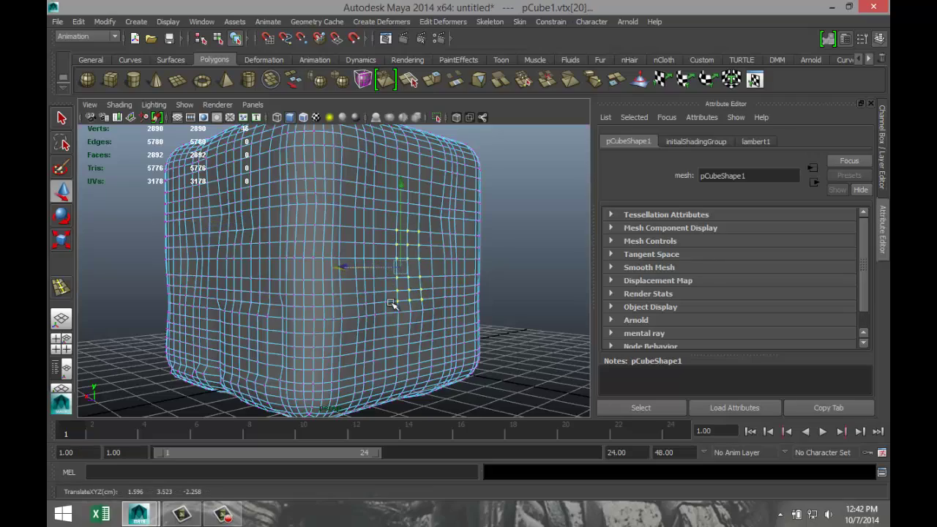
alt+drag(391, 304, 512, 310)
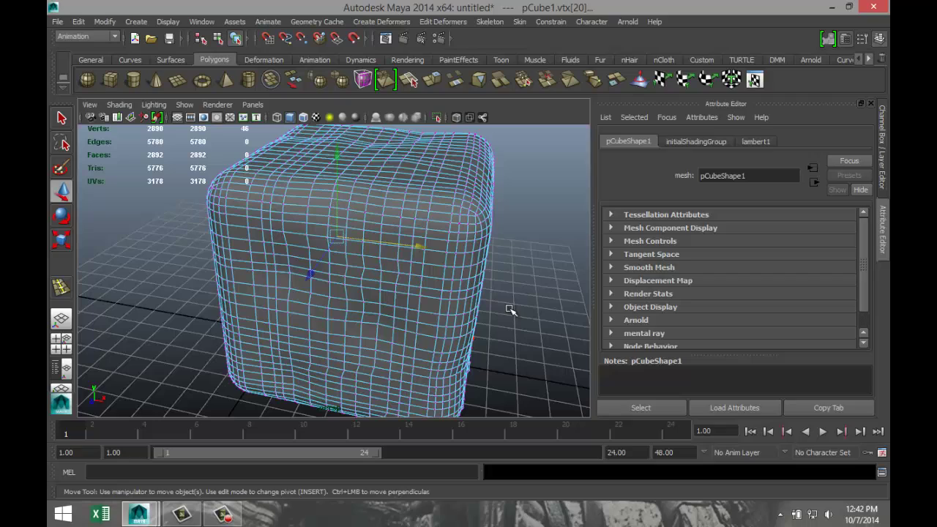
click(492, 324)
- Return to object mode and apply Smooth to the whole cube
scroll(492, 324, down, 5)
alt+drag(486, 339, 375, 265)
right_drag(373, 261, 429, 217)
click(370, 266)
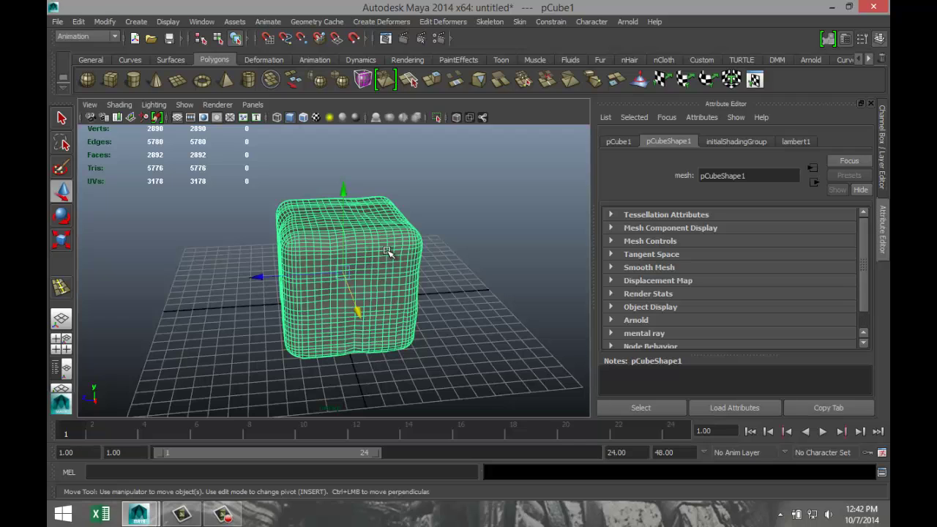
shift+right_drag(388, 252, 364, 320)
key(5)
click(490, 330)
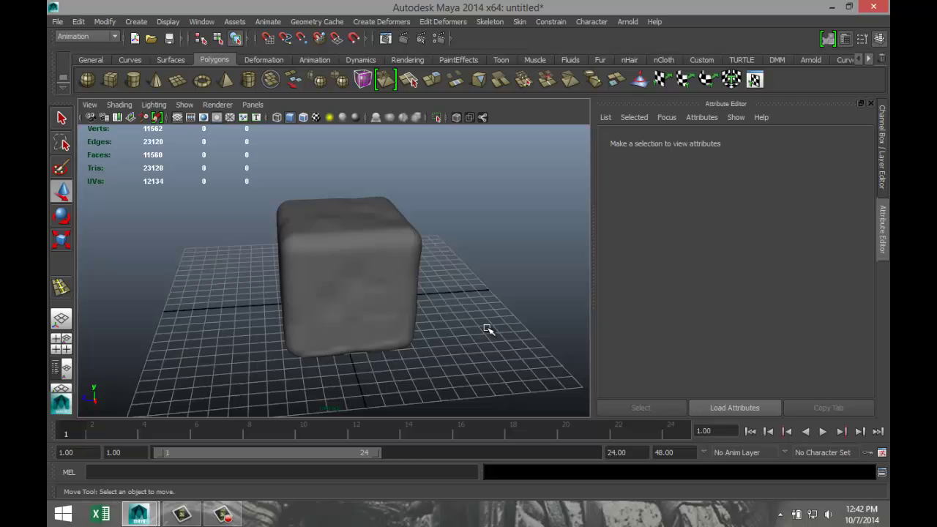
- Select two vertices at the low dent of the smoothed cube's side face, try moving them along X and undo the move
mouse_move(439, 347)
alt+mouse_down()
mouse_move(520, 319)
mouse_move(454, 281)
mouse_move(418, 328)
mouse_move(469, 364)
mouse_move(451, 371)
mouse_move(312, 320)
mouse_move(425, 324)
mouse_move(402, 310)
mouse_move(432, 300)
mouse_move(359, 335)
alt+mouse_up()
scroll(445, 361, up, 2)
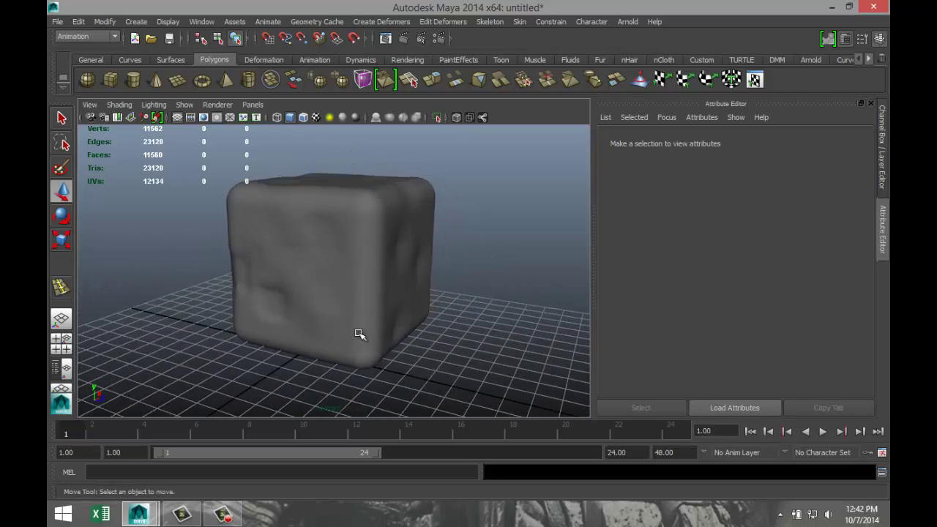
scroll(268, 341, up, 2)
alt+middle_drag(258, 345, 356, 320)
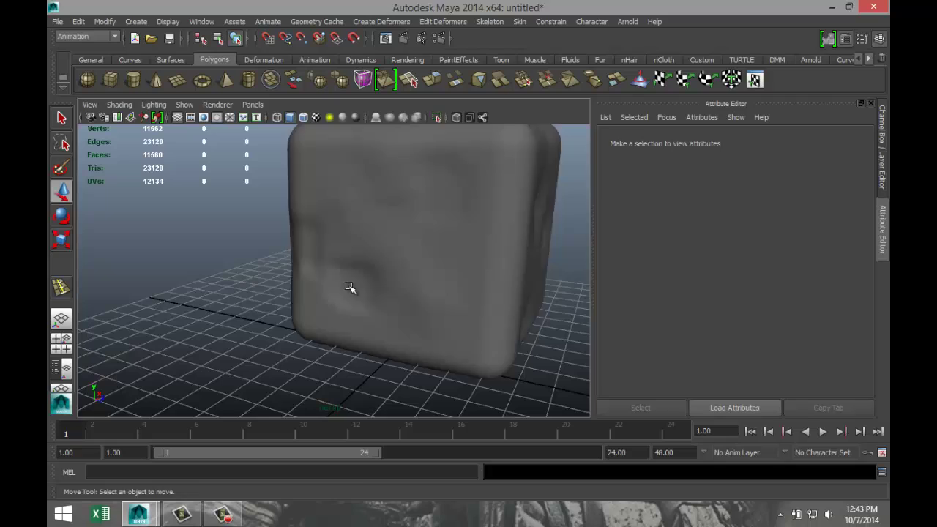
click(349, 288)
scroll(329, 352, up, 3)
right_drag(330, 240, 274, 240)
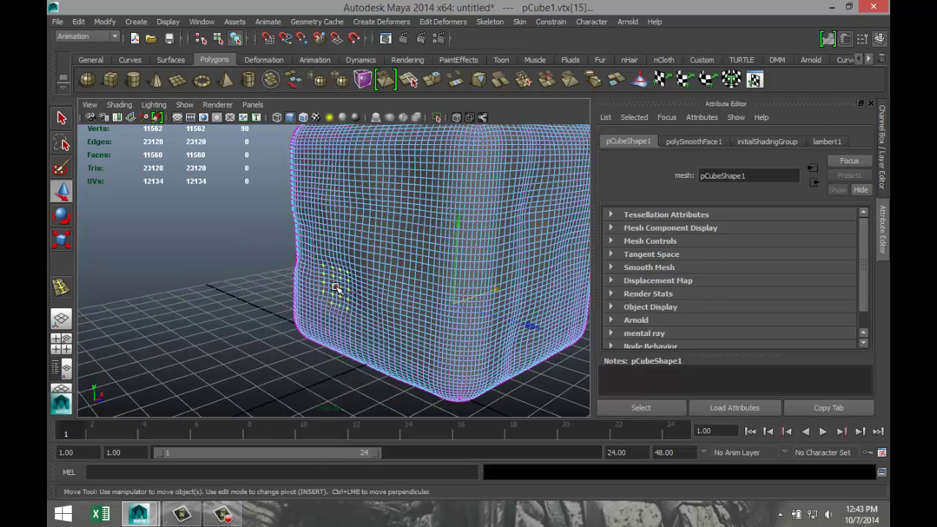
click(335, 288)
shift+click(379, 276)
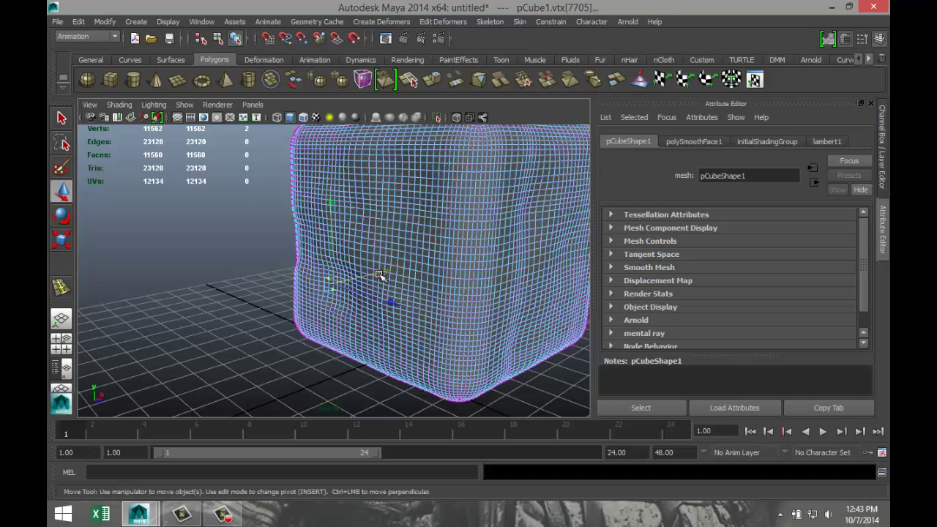
drag(387, 274, 386, 275)
key(ctrl+z)
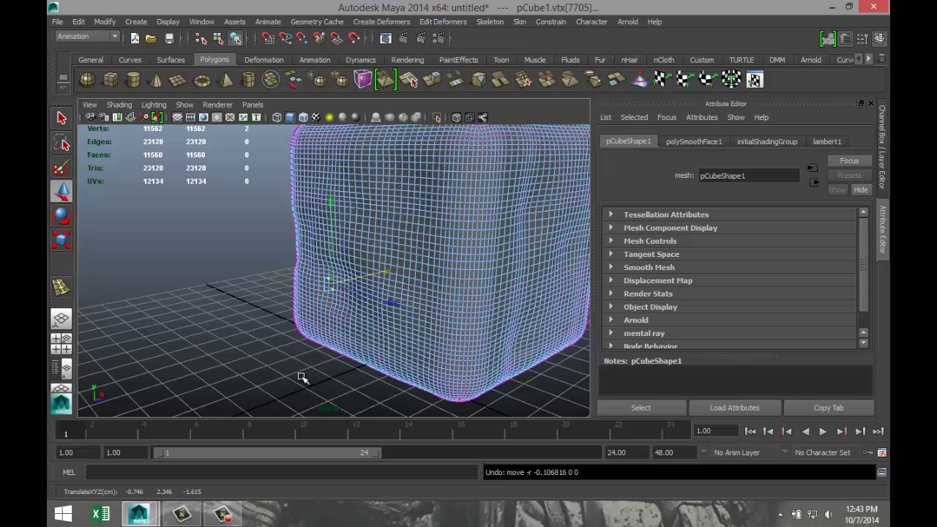
- Turn on Soft Selection and pull the area around the two selected vertices slightly outward along X
key(b)
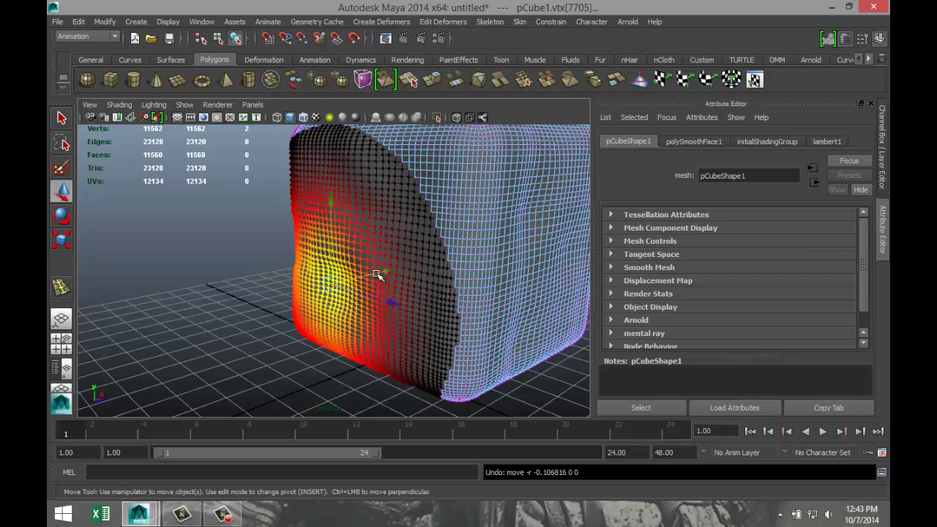
drag(380, 272, 374, 274)
alt+drag(268, 347, 501, 302)
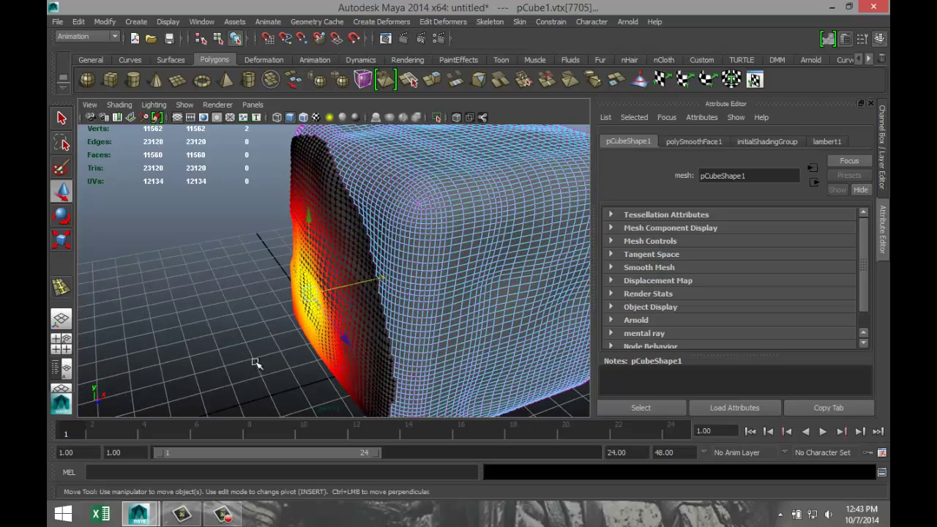
- Select a single vertex on another side face and move its soft-selected surroundings slightly along X
click(535, 273)
alt+drag(429, 309, 329, 324)
drag(421, 263, 427, 265)
alt+drag(359, 335, 432, 356)
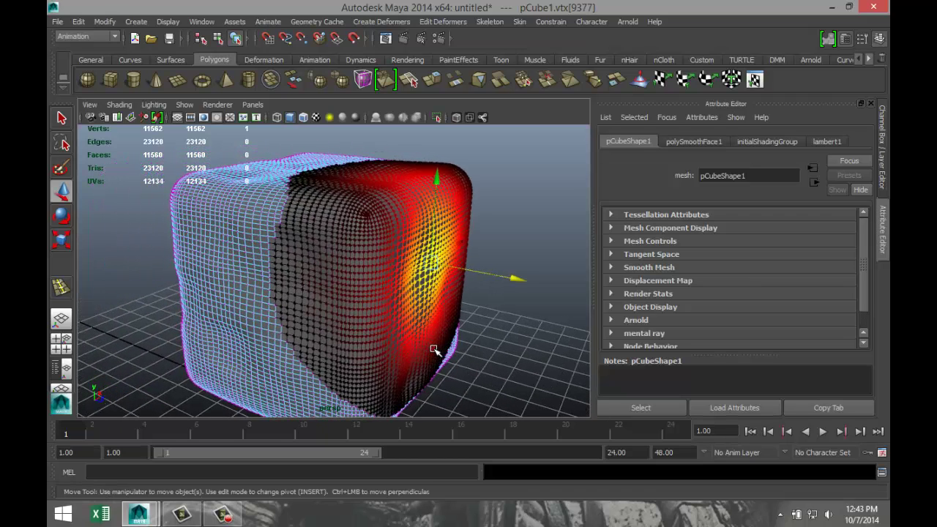
- Reduce the soft-selection falloff radius to about 4.54 and nudge the selected side-face area along X
key(b)
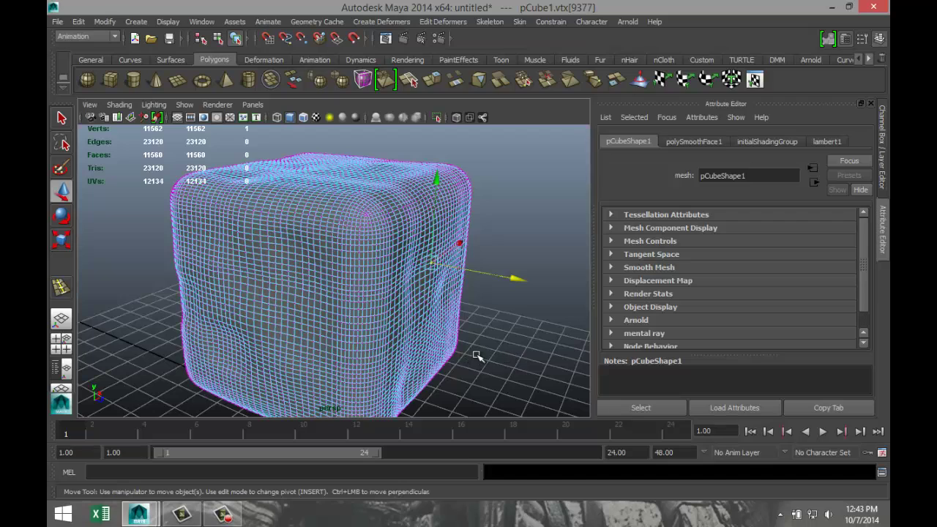
key(b)
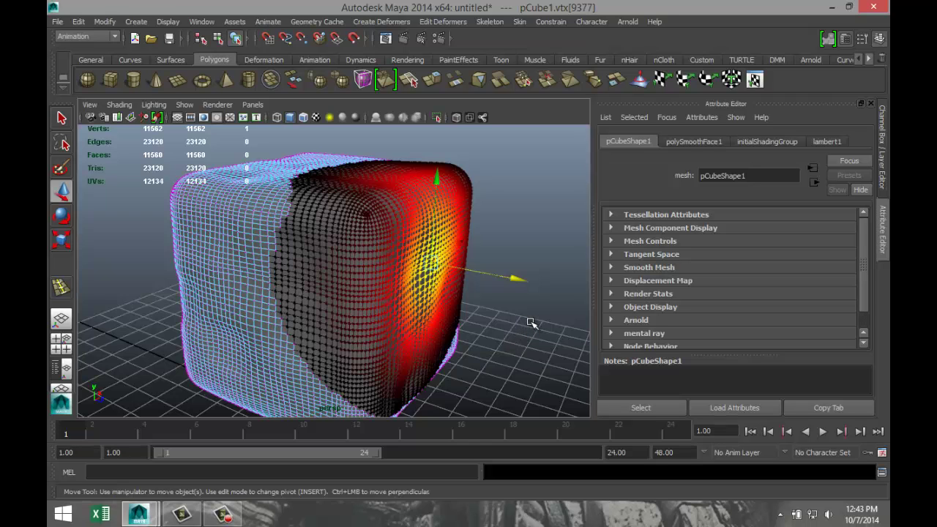
drag(531, 323, 523, 350)
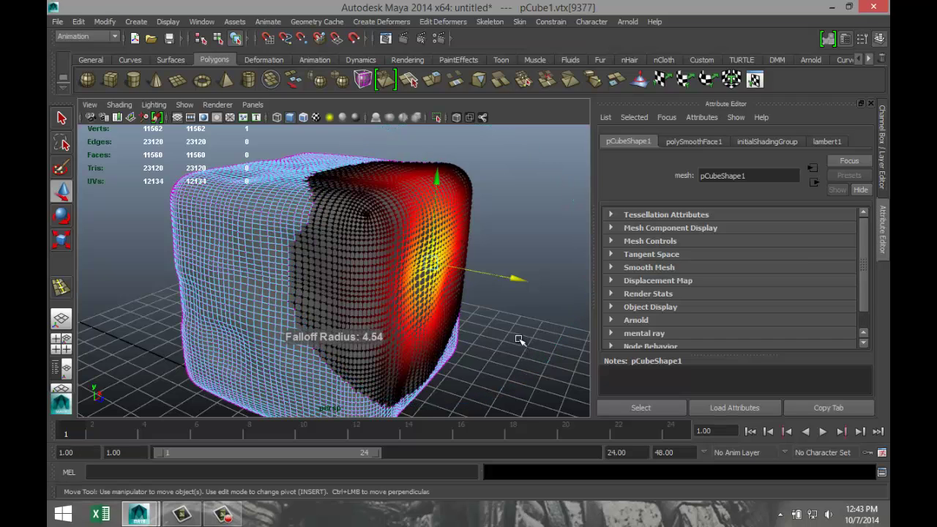
drag(510, 278, 515, 279)
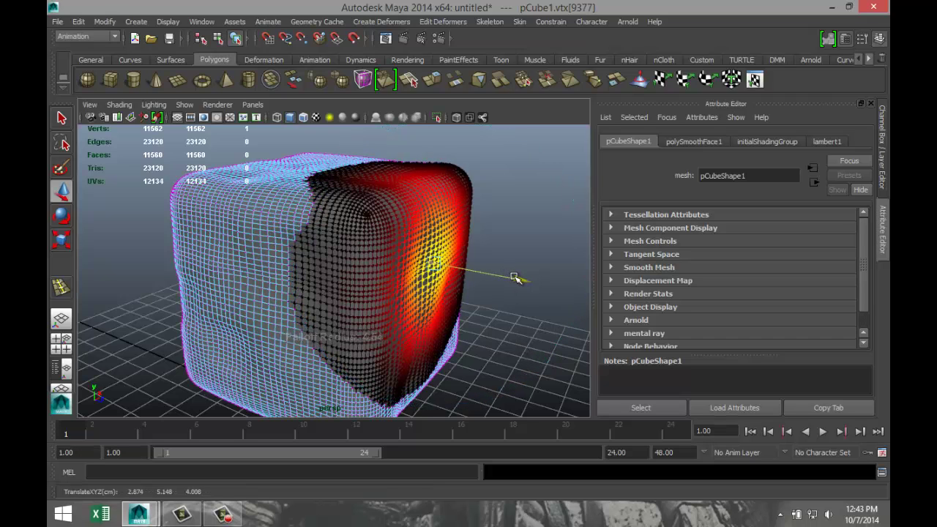
- Adjust the soft-selected area around a vertex on the adjacent side face and around two vertices on the cube's top face
click(247, 262)
drag(300, 246, 300, 245)
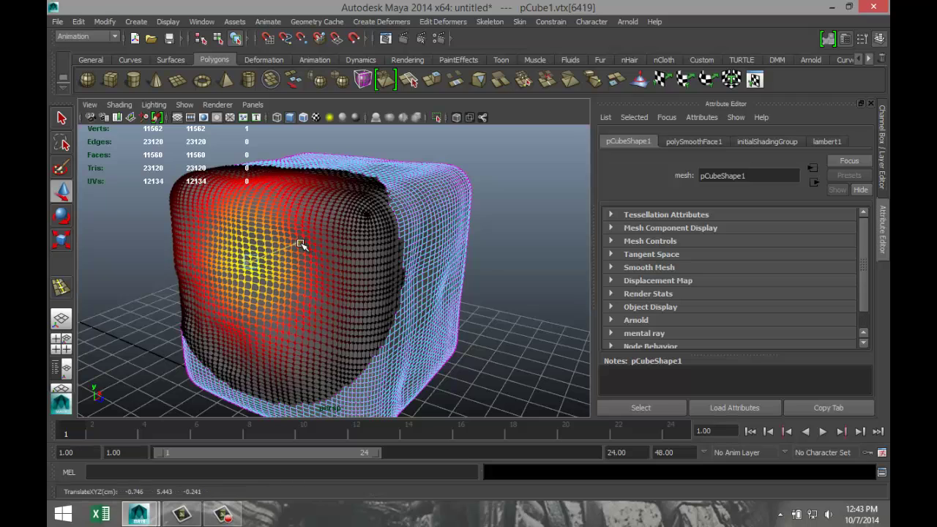
click(318, 155)
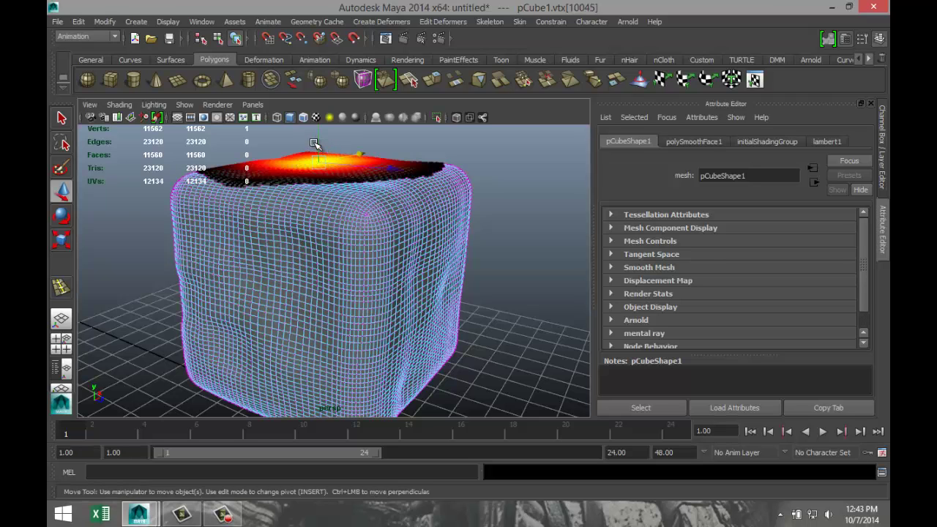
click(317, 140)
alt+drag(339, 244, 309, 266)
click(323, 178)
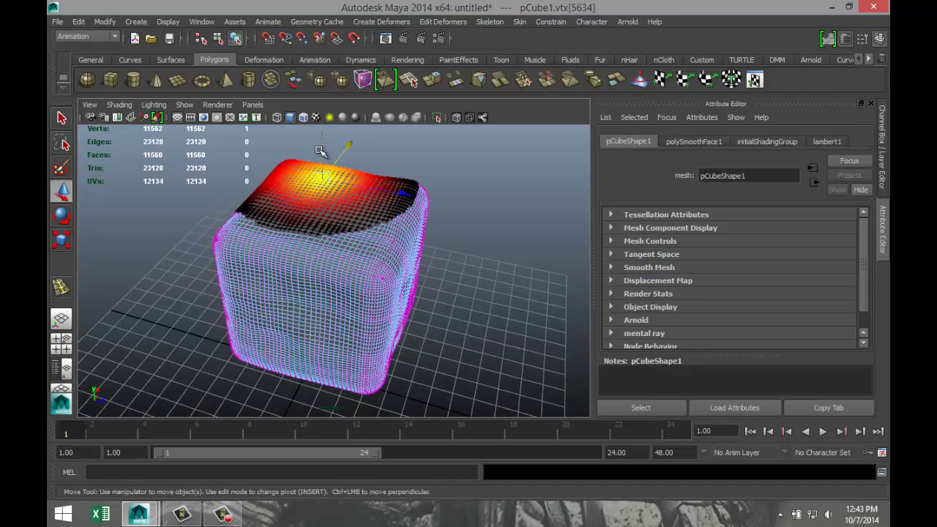
click(320, 137)
- Adjust soft-selected areas around single vertices on the cube's remaining side faces and clear the selection
alt+drag(283, 243, 339, 280)
click(366, 302)
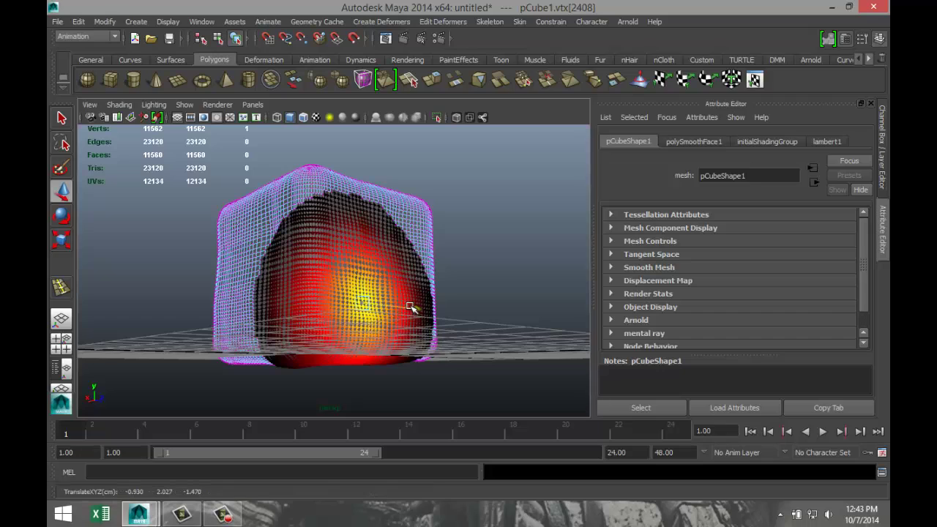
key(w)
alt+drag(192, 320, 265, 322)
click(246, 320)
click(508, 271)
alt+drag(389, 372, 508, 241)
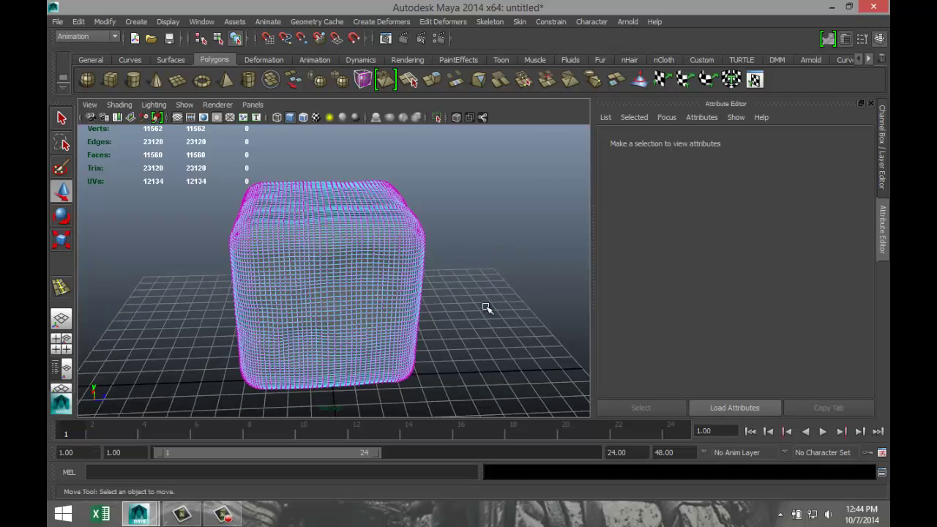
- Return to object mode and create a large polygon plane as a floor around and beneath the cube
mouse_move(480, 308)
alt+mouse_down()
mouse_move(387, 321)
mouse_move(377, 271)
alt+mouse_up()
right_drag(376, 241, 434, 223)
click(405, 249)
scroll(401, 335, down, 5)
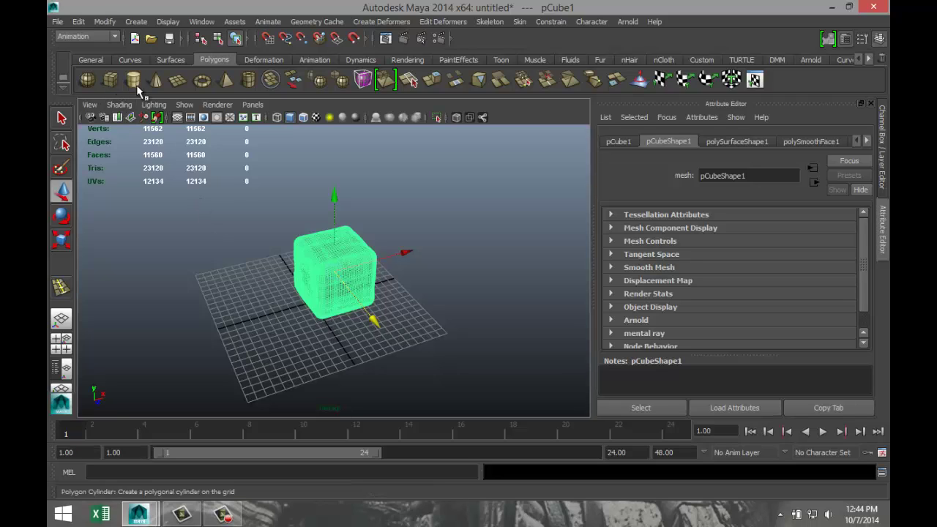
click(180, 83)
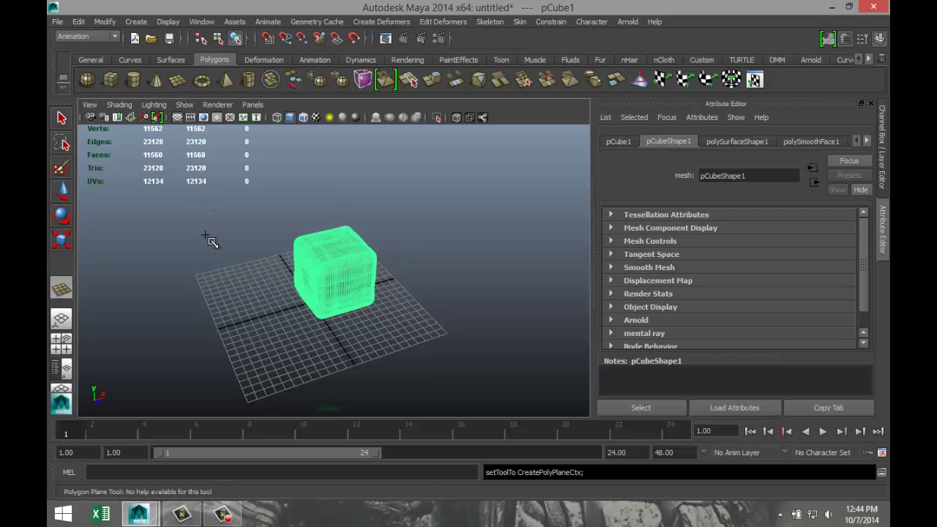
drag(146, 251, 472, 340)
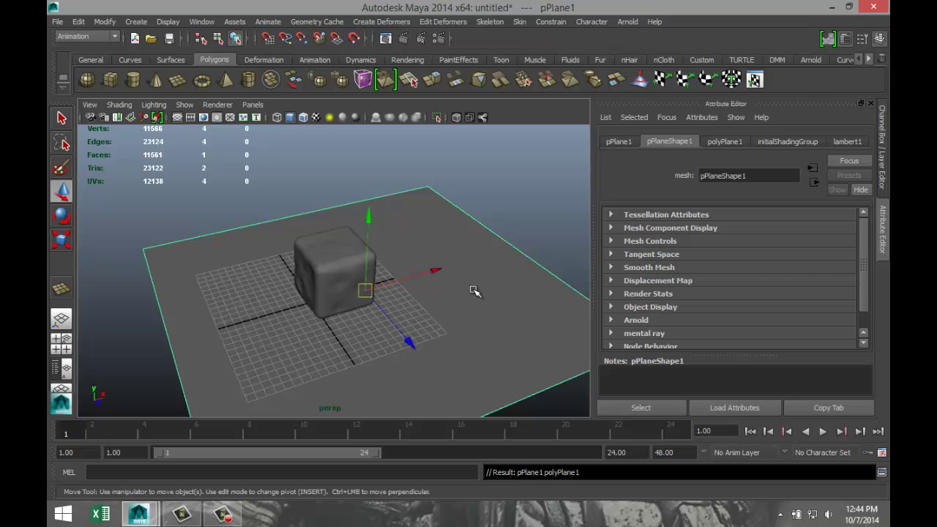
- Assign a new Phong E material to the plane and set its color to black
right_drag(474, 293, 462, 466)
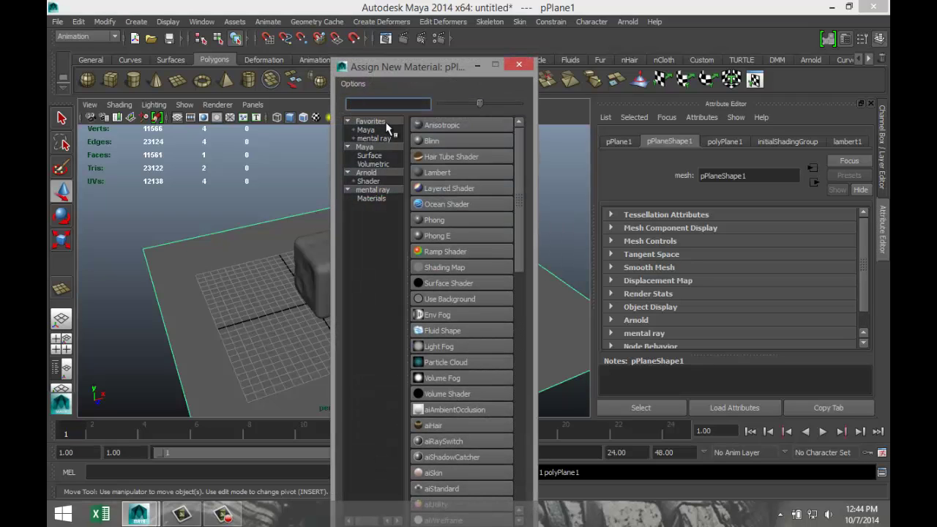
text(ph)
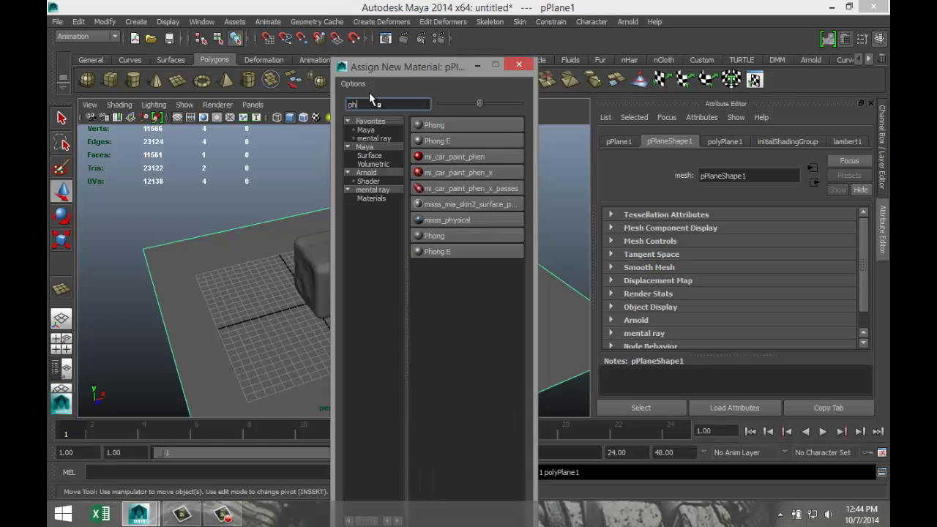
click(446, 139)
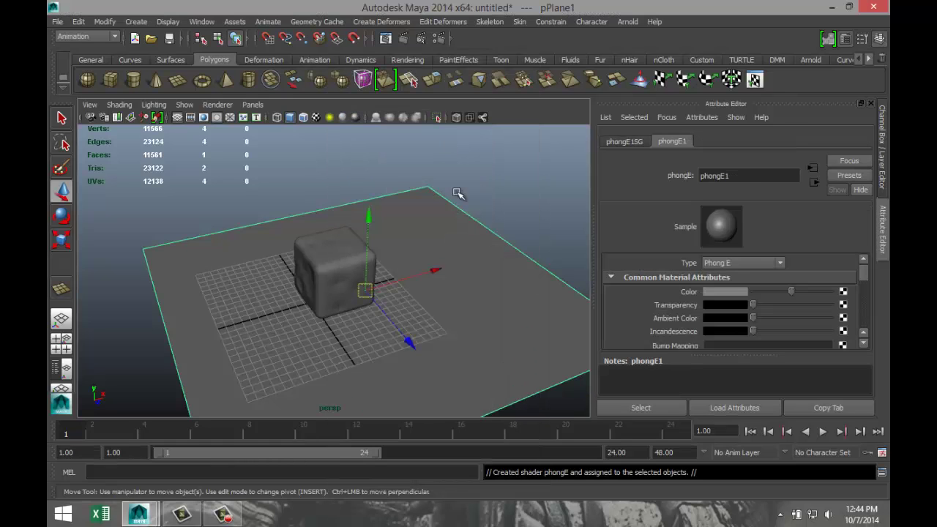
click(726, 291)
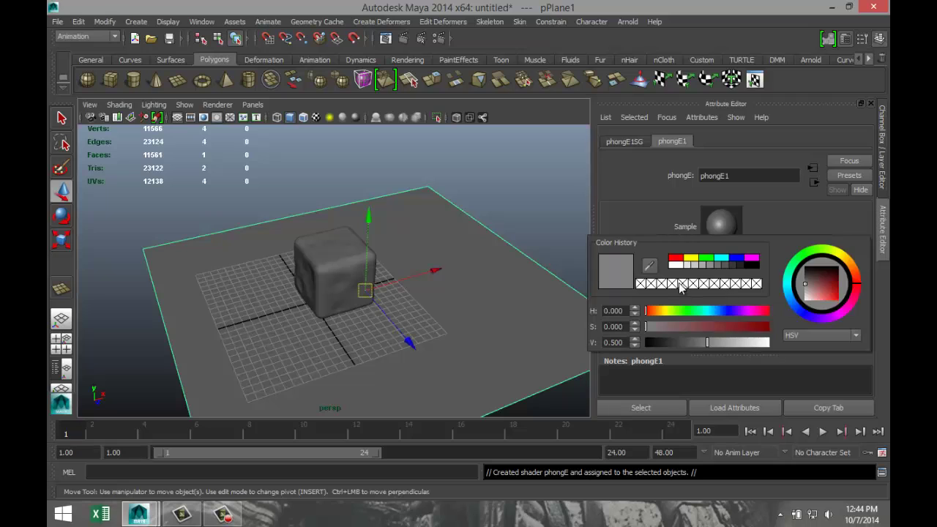
click(755, 266)
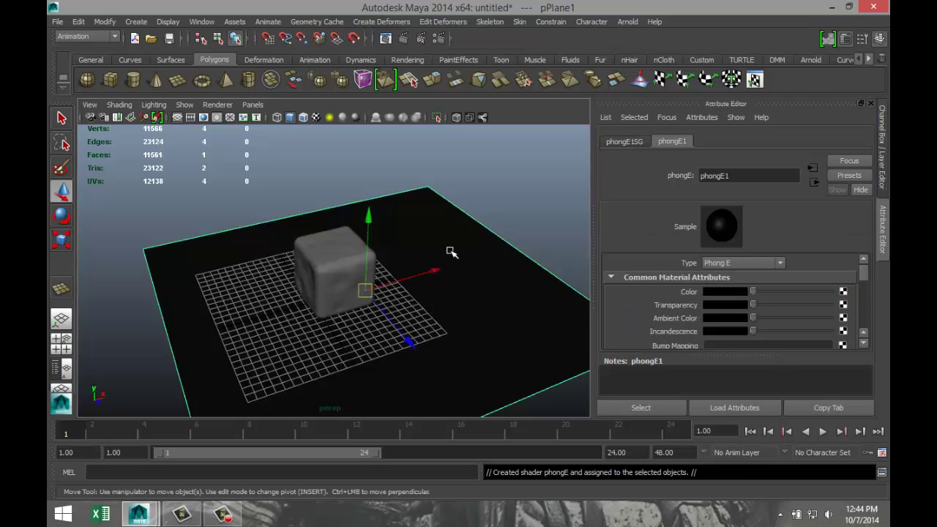
- Assign a new mia_material_x material to the cube
click(321, 258)
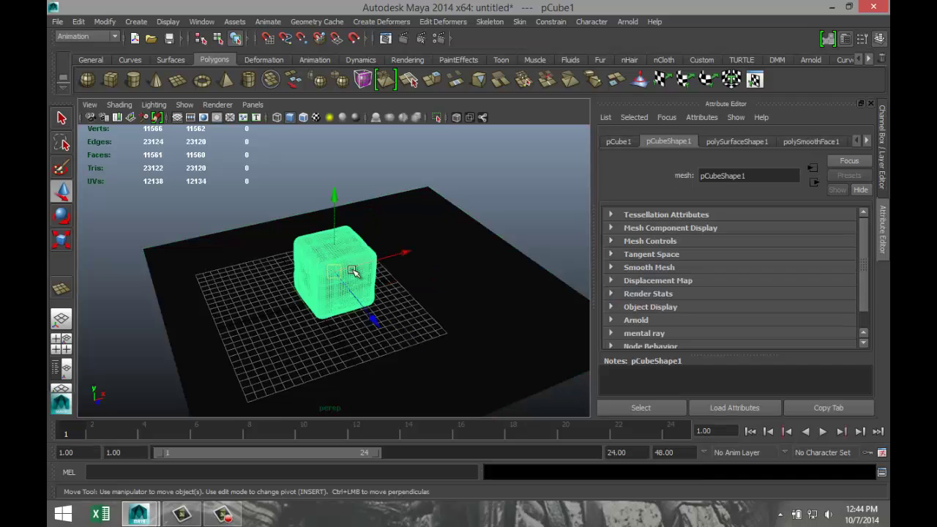
right_drag(360, 241, 365, 465)
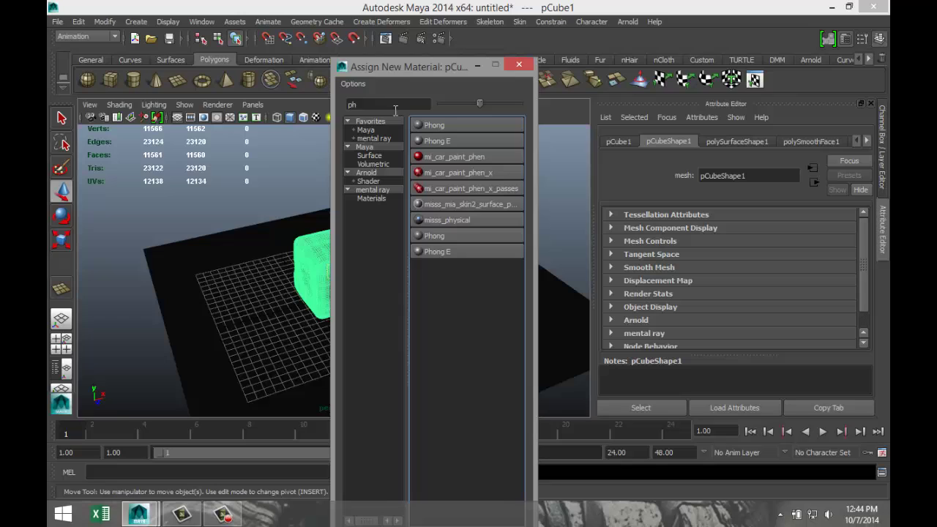
text(mia)
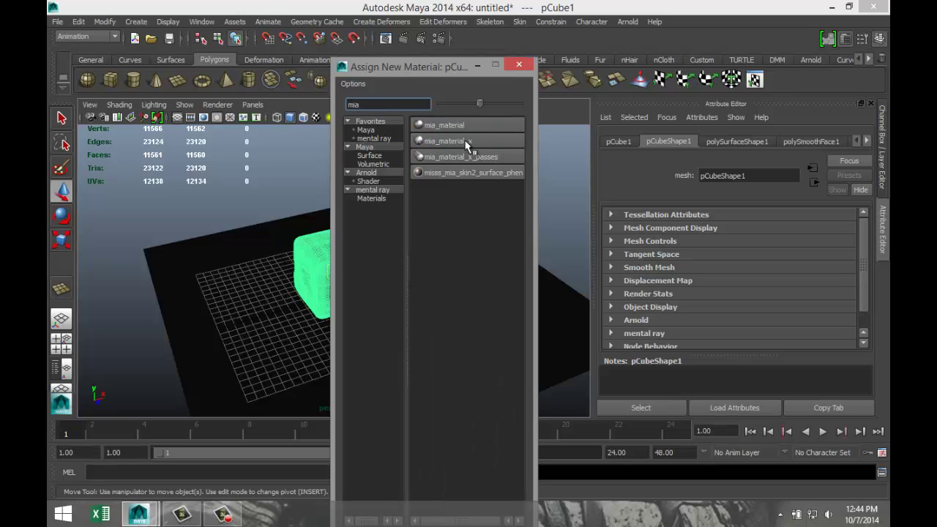
click(473, 140)
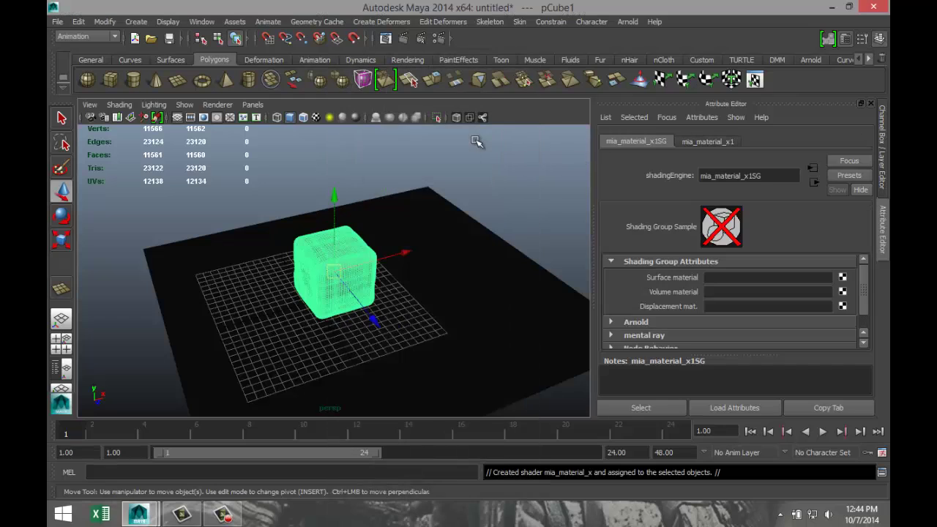
- Replace the cube's material settings with the GlassSolid preset
click(716, 142)
click(850, 174)
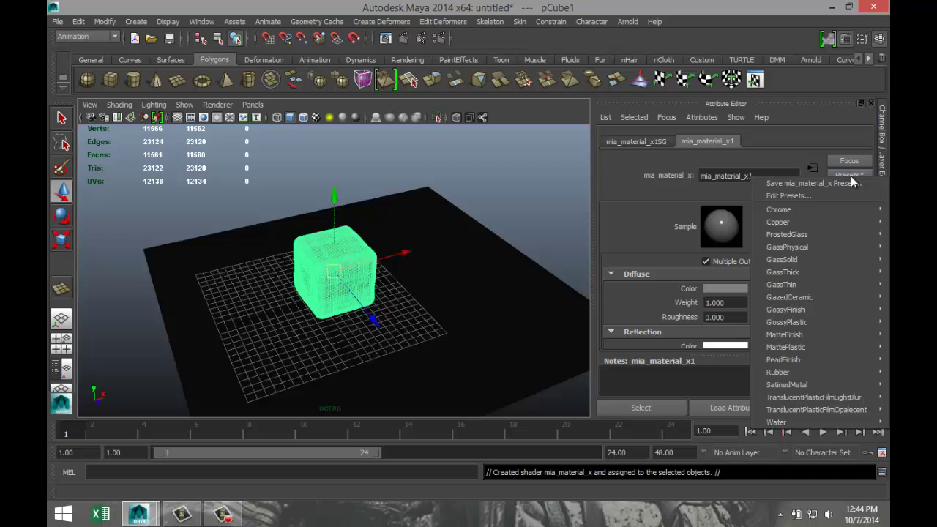
mouse_move(796, 259)
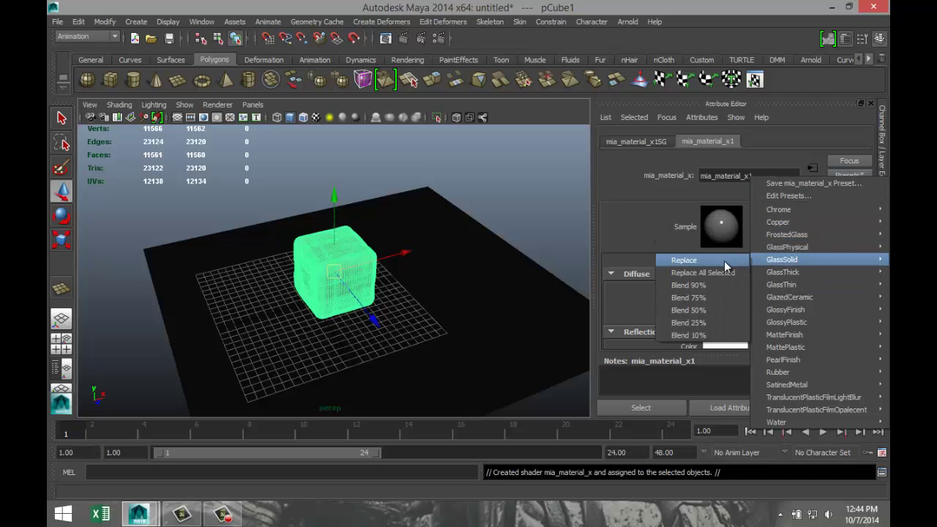
click(723, 262)
- Set the glass material's refraction color to white and reselect the cube
scroll(659, 307, down, 2)
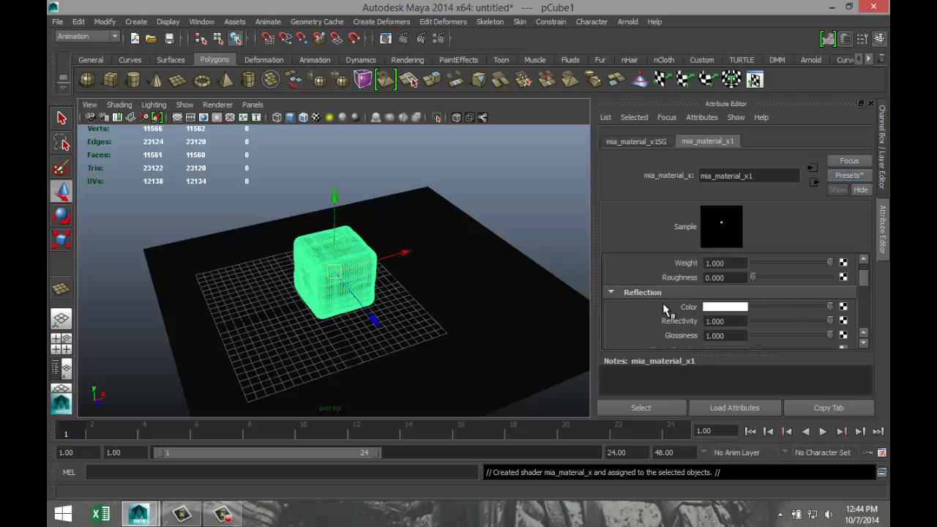
scroll(665, 305, down, 5)
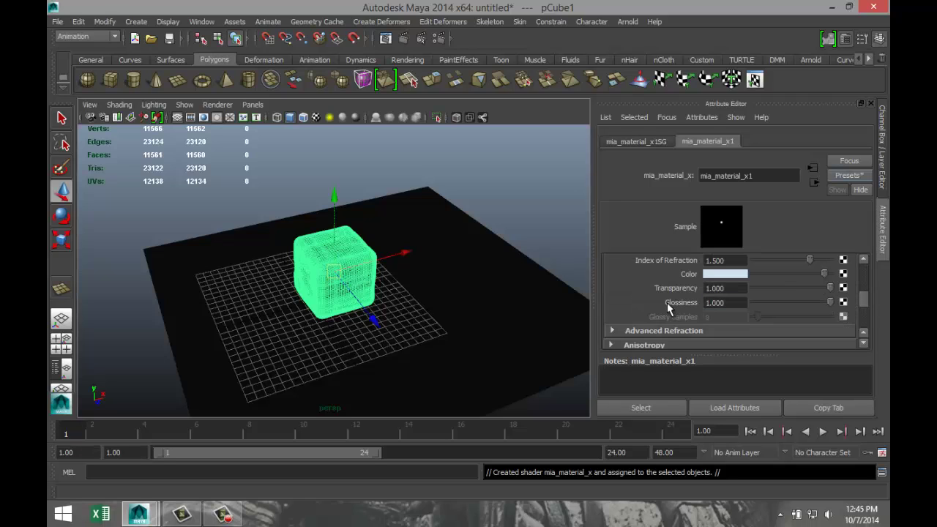
scroll(668, 302, up, 2)
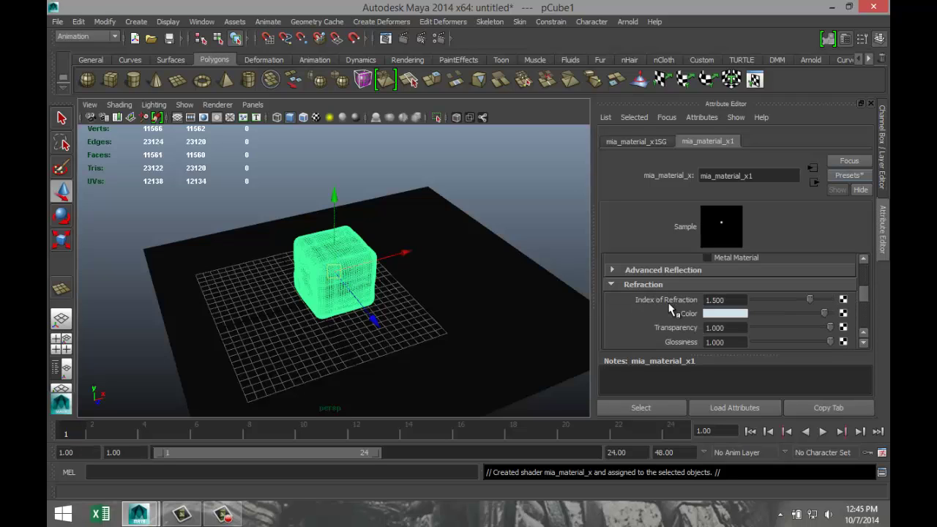
click(736, 314)
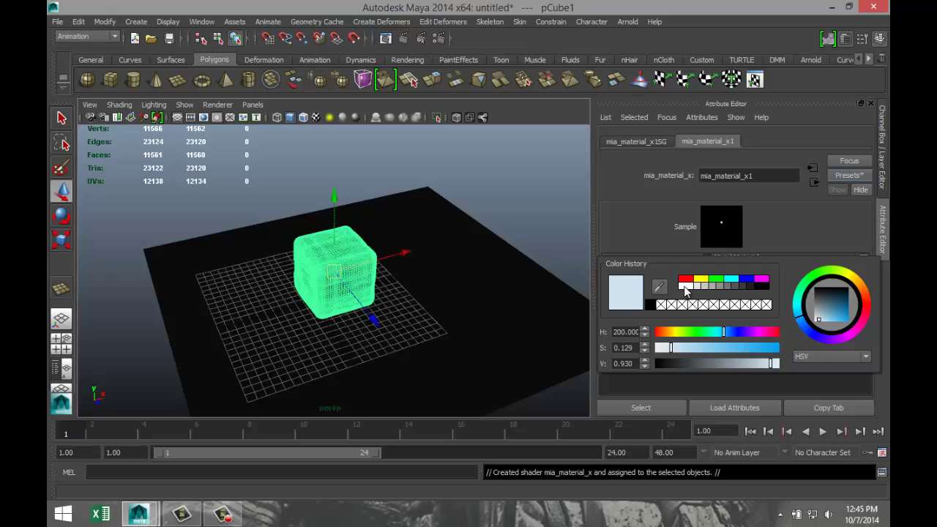
click(684, 287)
click(428, 272)
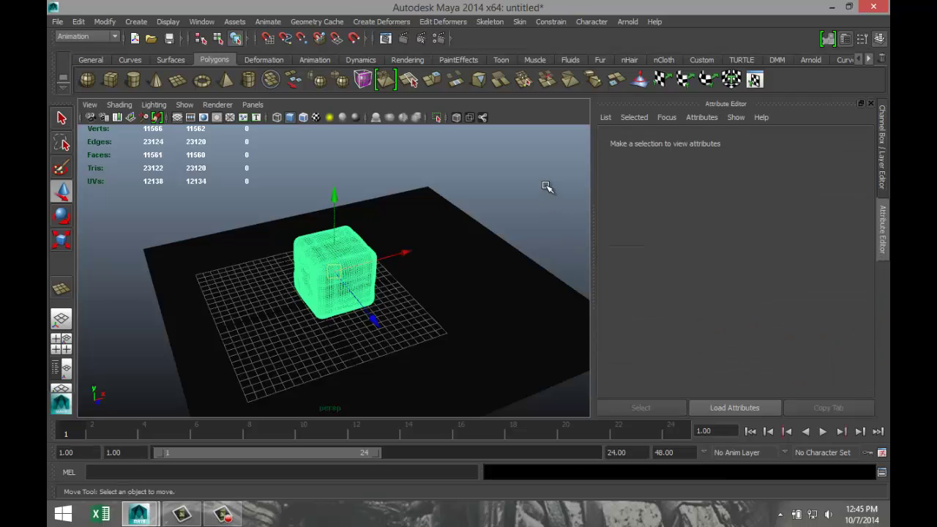
click(347, 262)
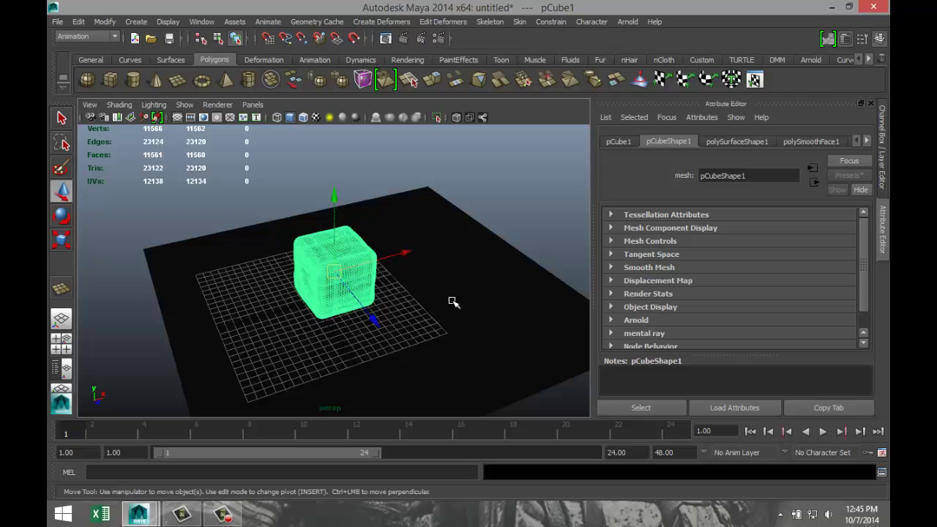
- Set the scene's renderer to mental ray in the render settings
click(438, 39)
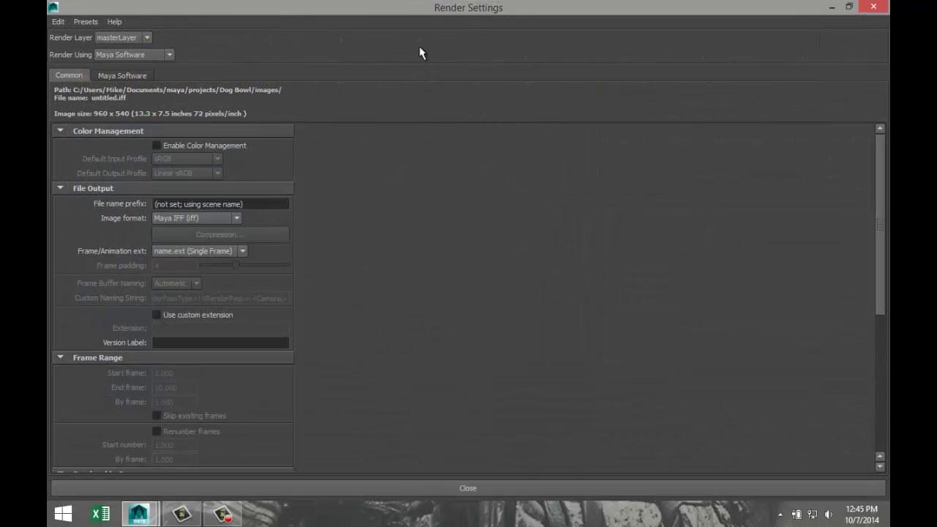
click(169, 55)
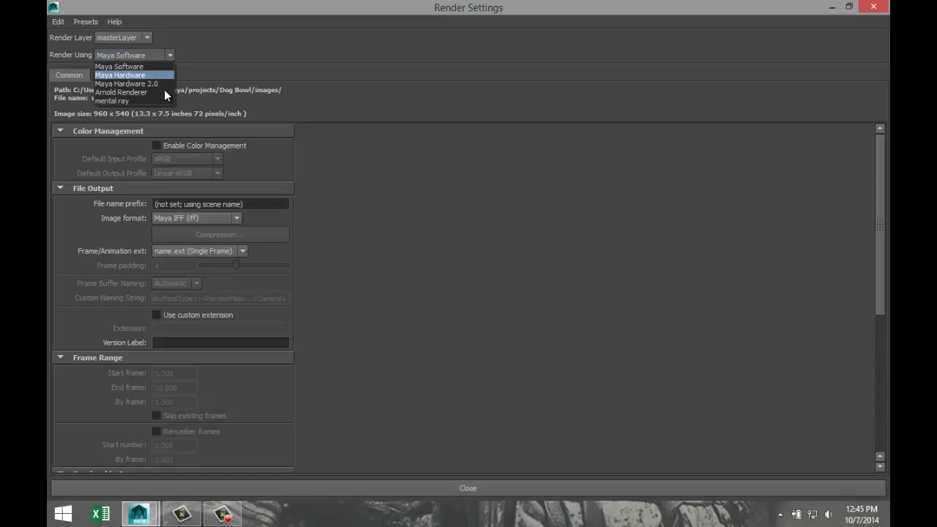
click(163, 100)
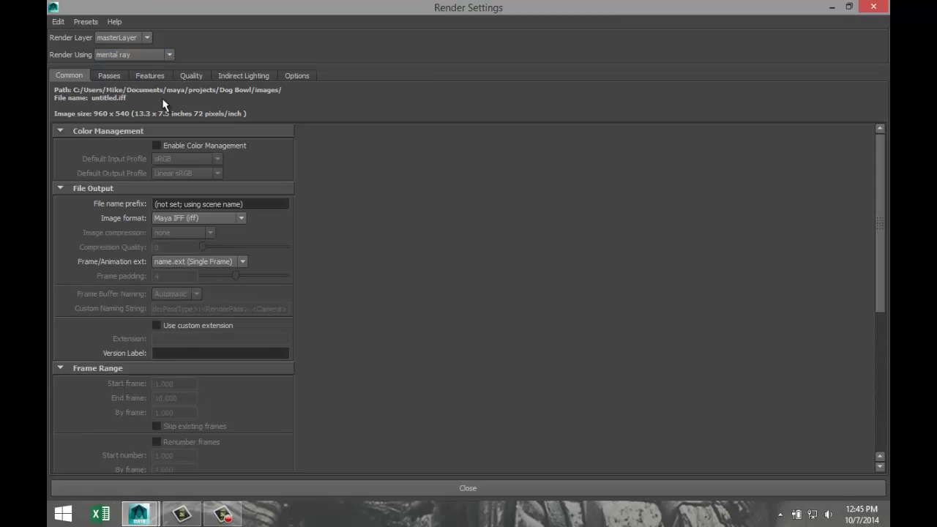
- Enable Global Illumination and Caustics in the indirect lighting settings, with the caustics accuracy set to 300
click(253, 77)
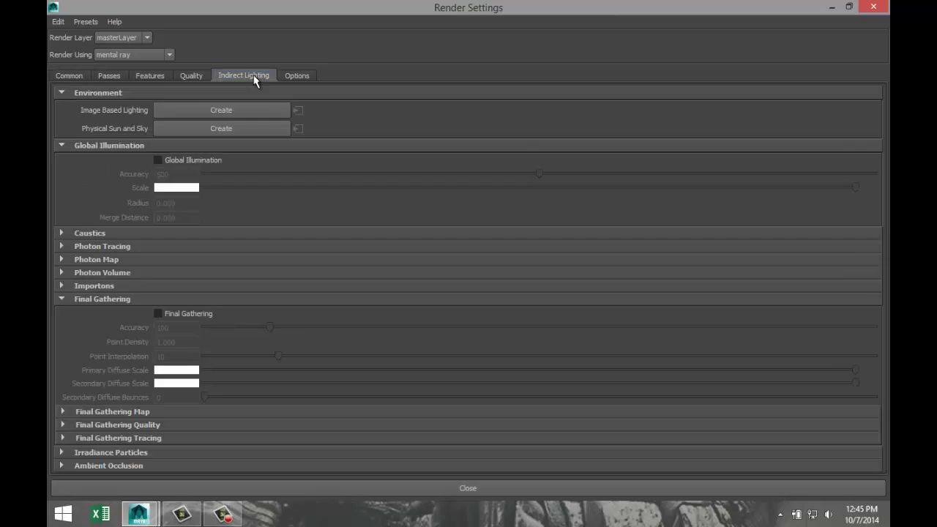
click(157, 160)
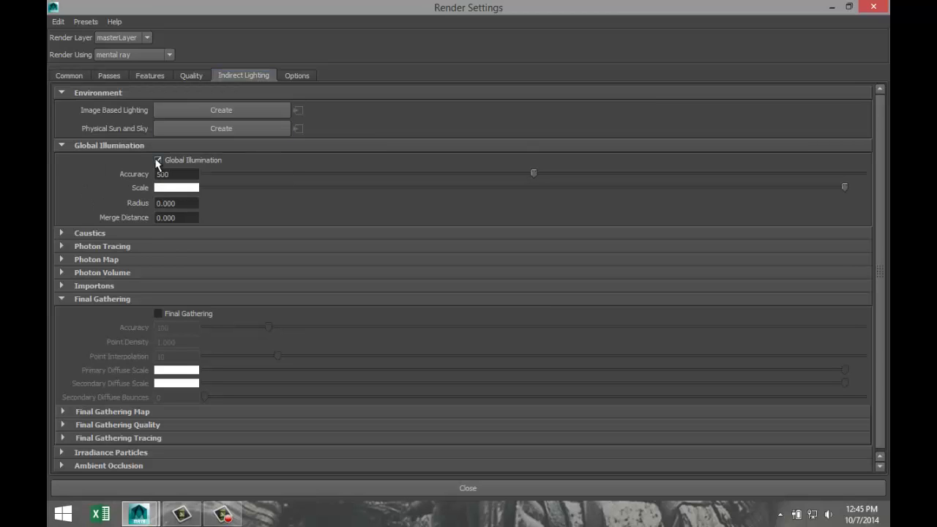
click(61, 234)
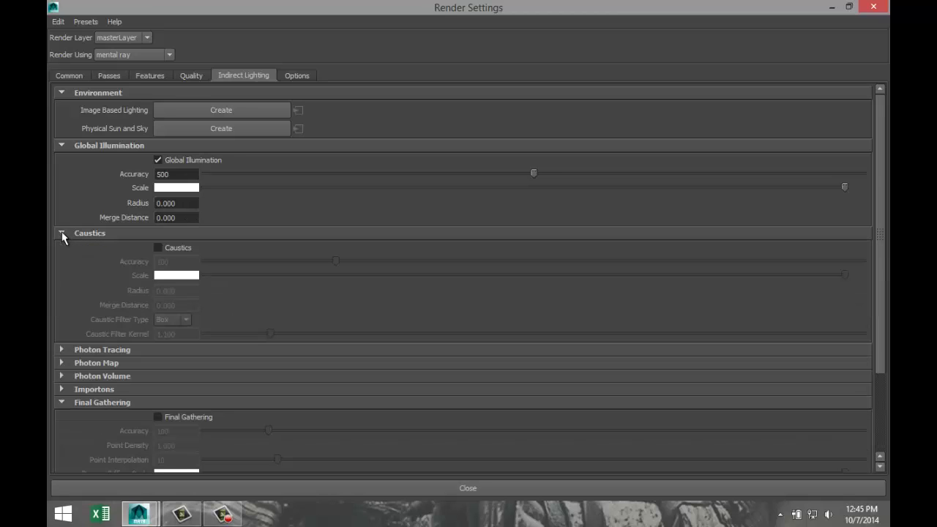
click(159, 248)
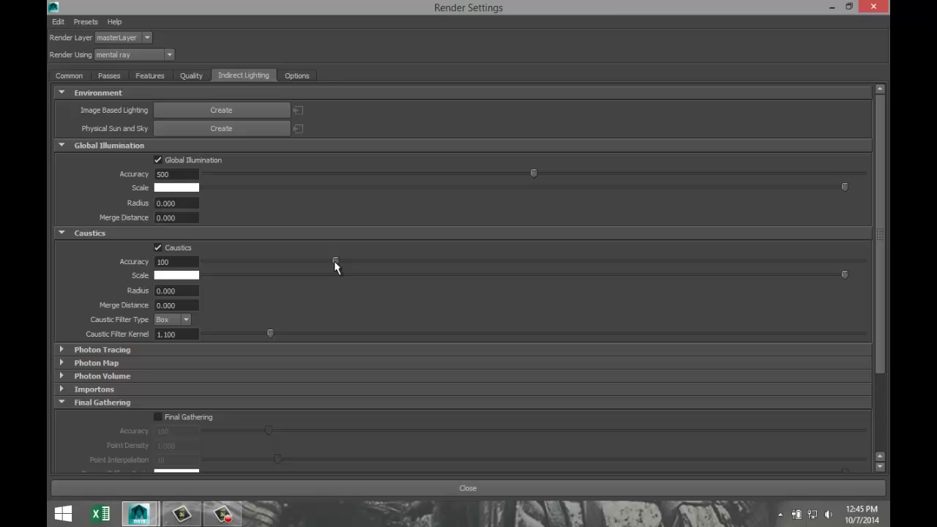
drag(334, 262, 635, 273)
drag(600, 276, 599, 275)
- Set the raytracing reflections and refractions to 8 and the max trace depth to 16
click(190, 76)
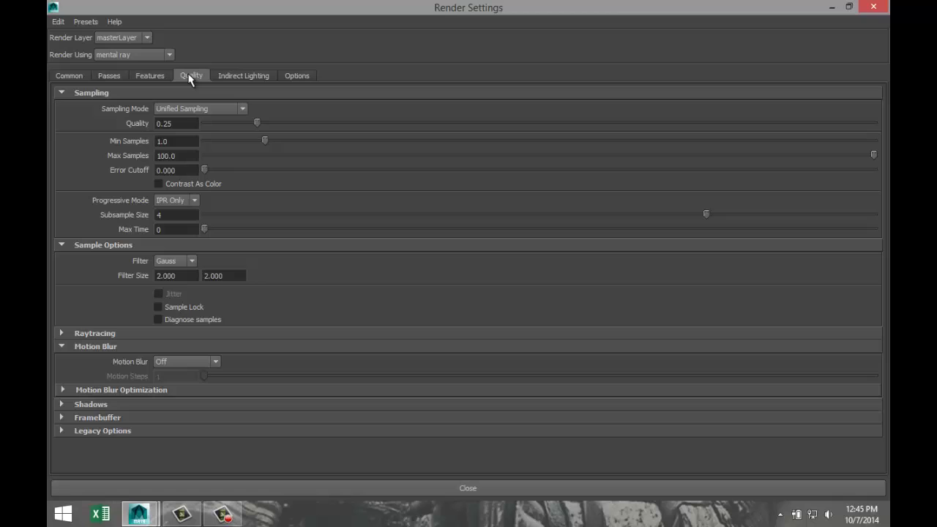
click(62, 333)
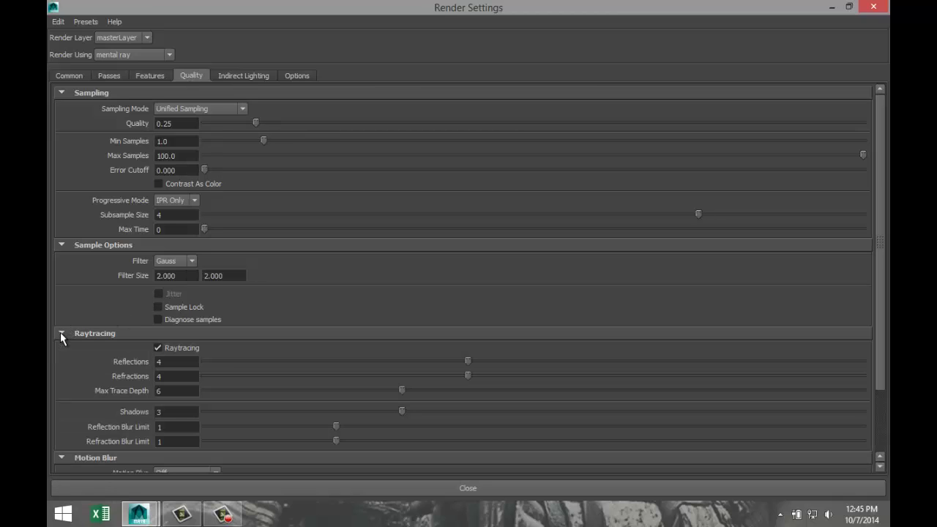
click(197, 361)
text(8)
click(186, 376)
text(8)
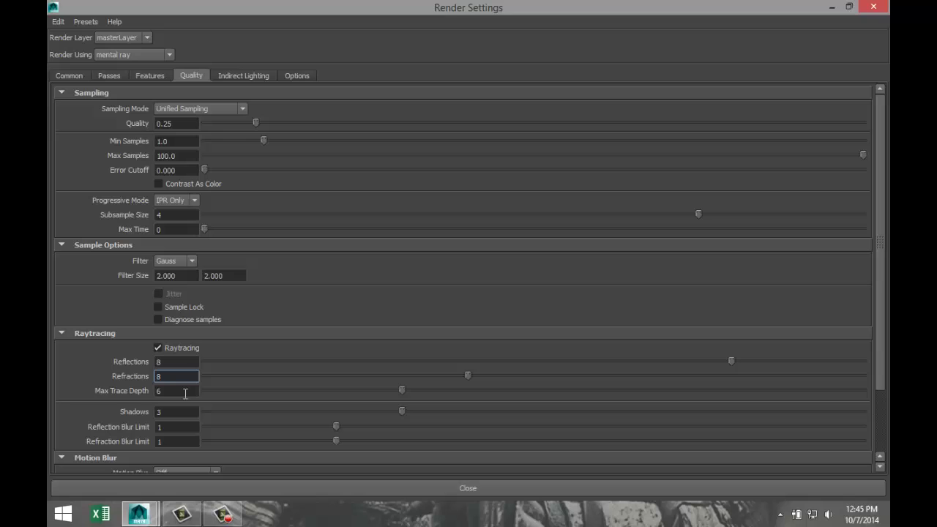
key(Tab)
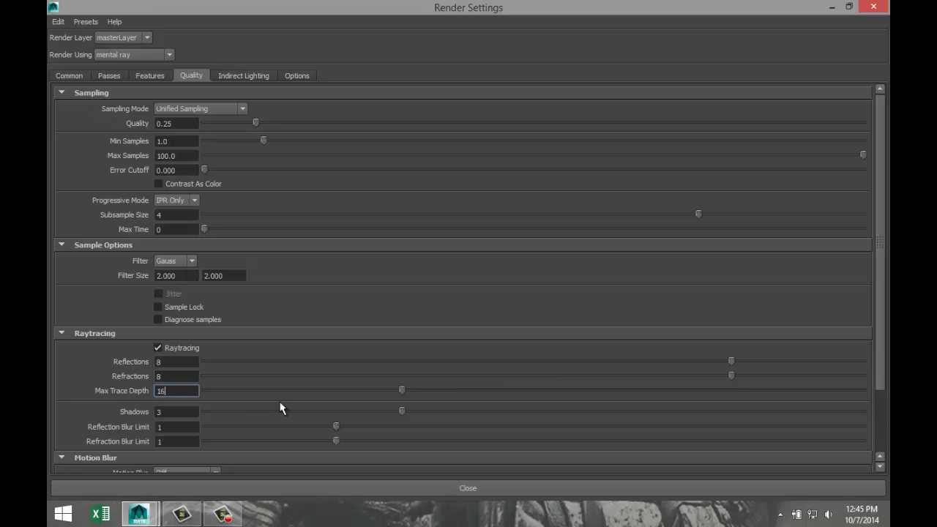
text(16)
key(Tab)
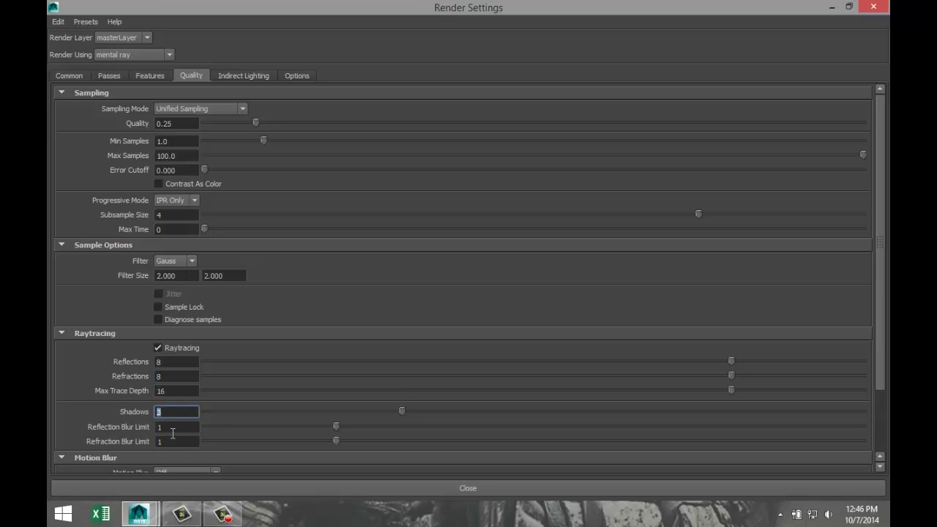
- Set the raytracing shadows to 5 and both the reflection and refraction blur limits to 3
text(5)
key(Tab)
text(3)
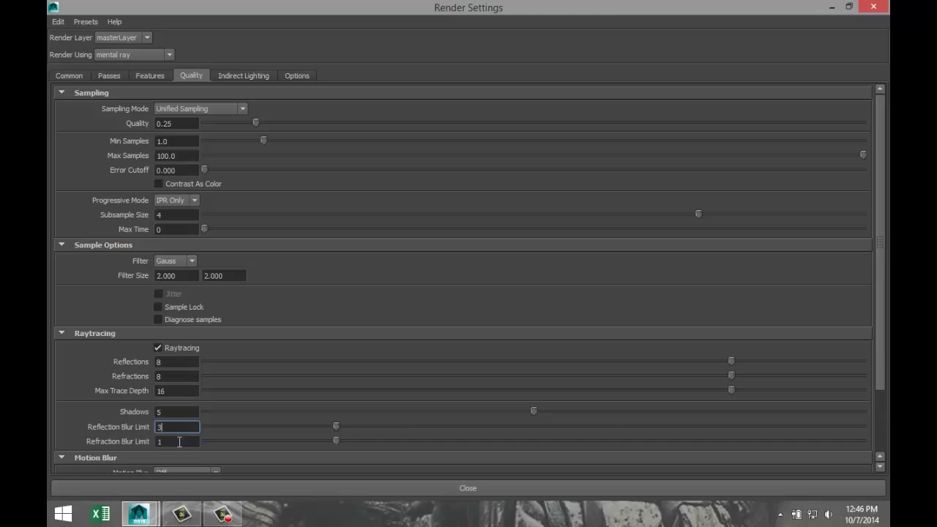
key(Tab)
text(3)
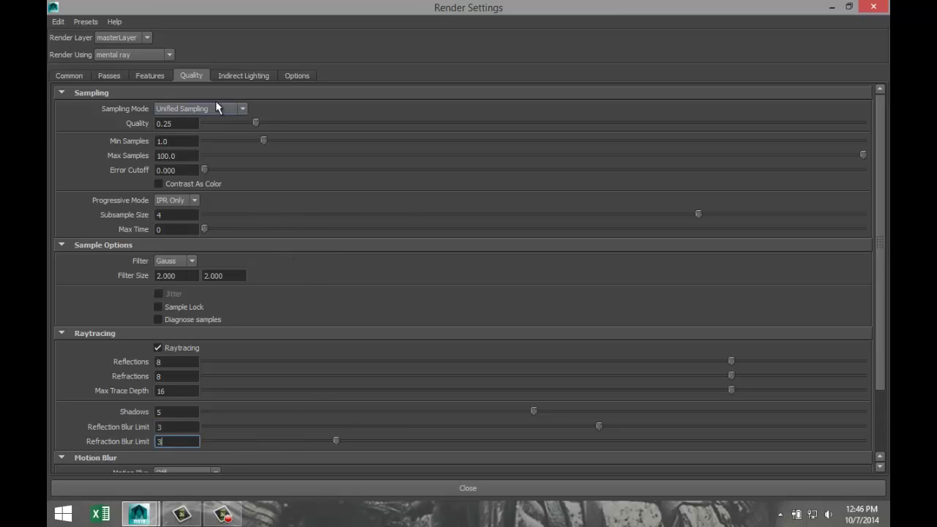
- Set the render image size to the HD 1080 preset and put the render settings away
click(69, 75)
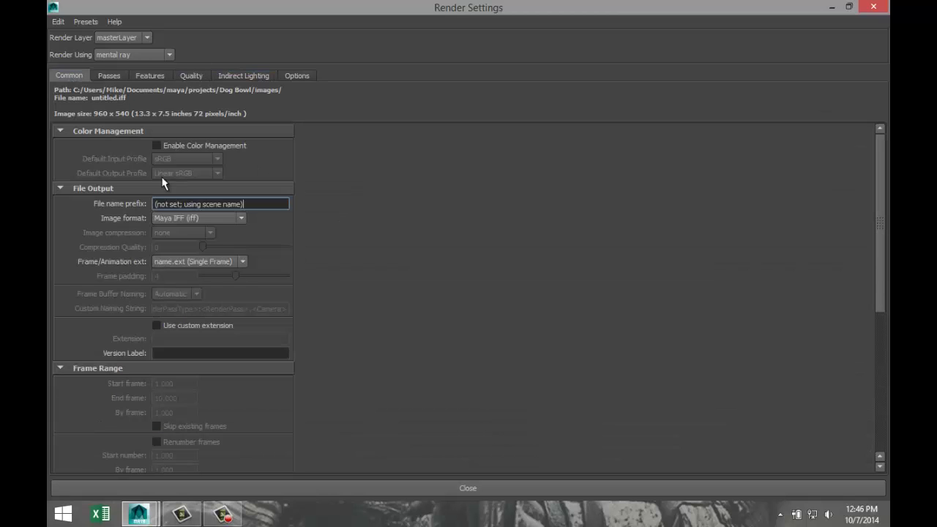
scroll(268, 330, down, 3)
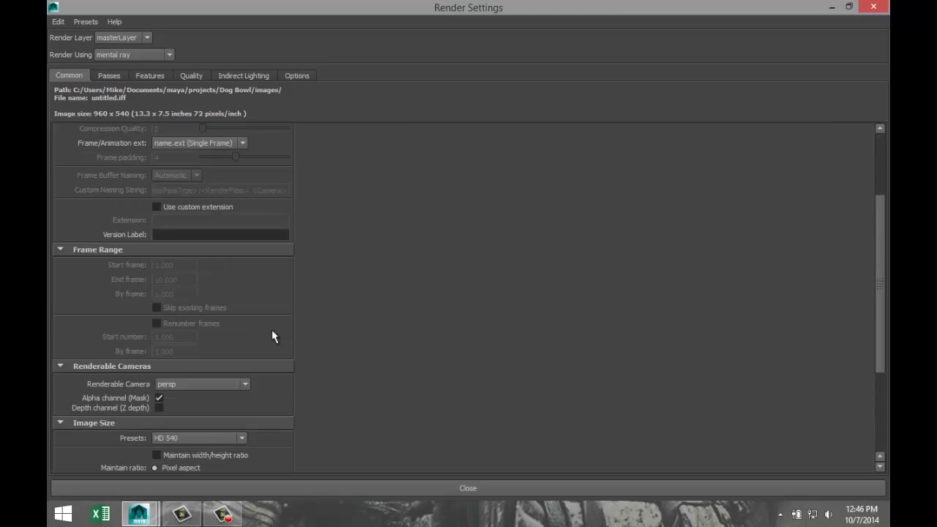
click(243, 437)
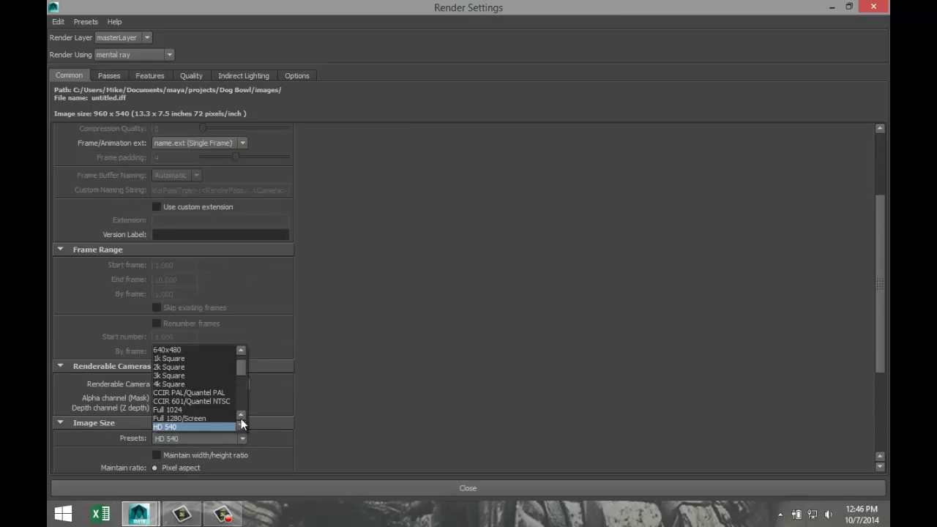
click(243, 427)
click(243, 427)
click(222, 422)
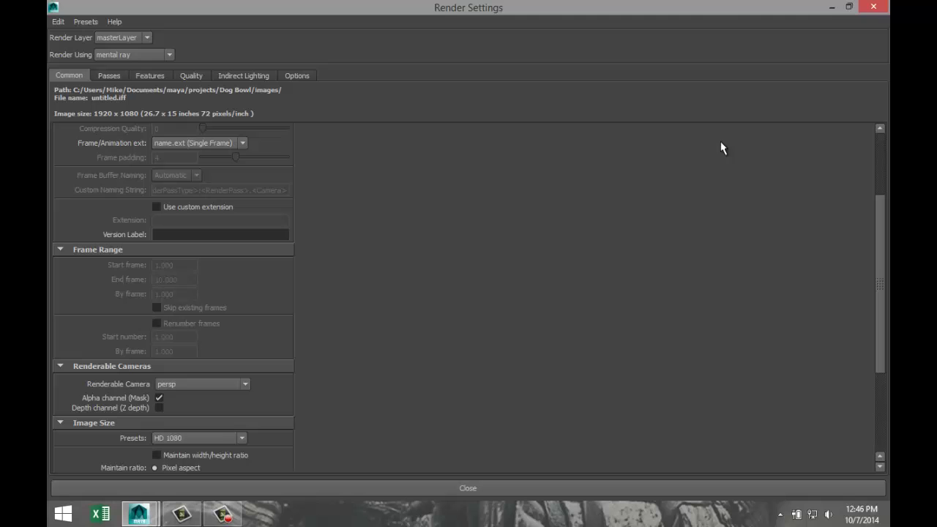
click(832, 7)
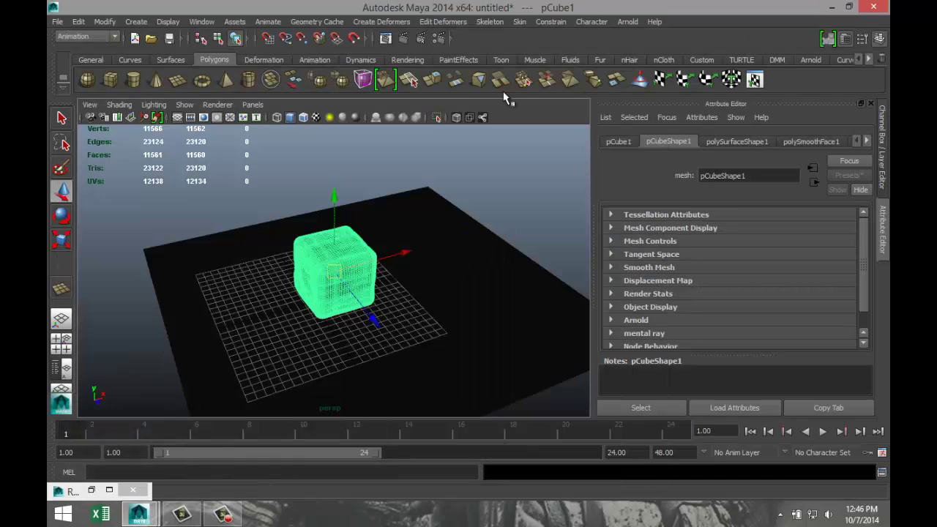
- Create an image based lighting environment for the scene from the mental ray indirect lighting settings
click(438, 39)
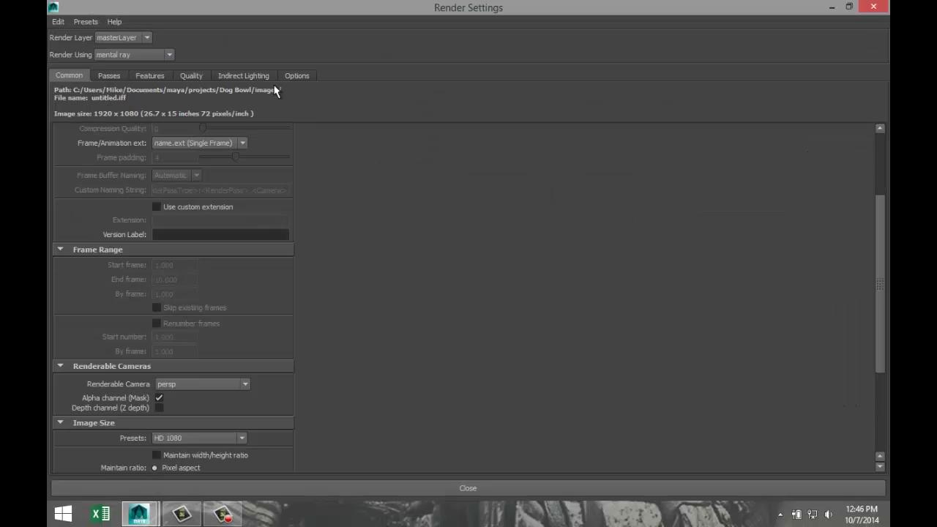
click(252, 75)
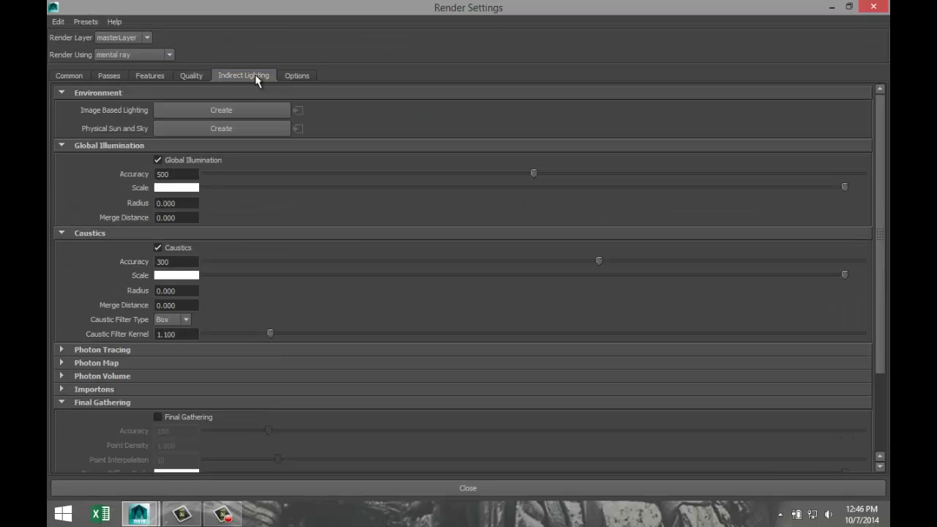
click(215, 110)
click(831, 9)
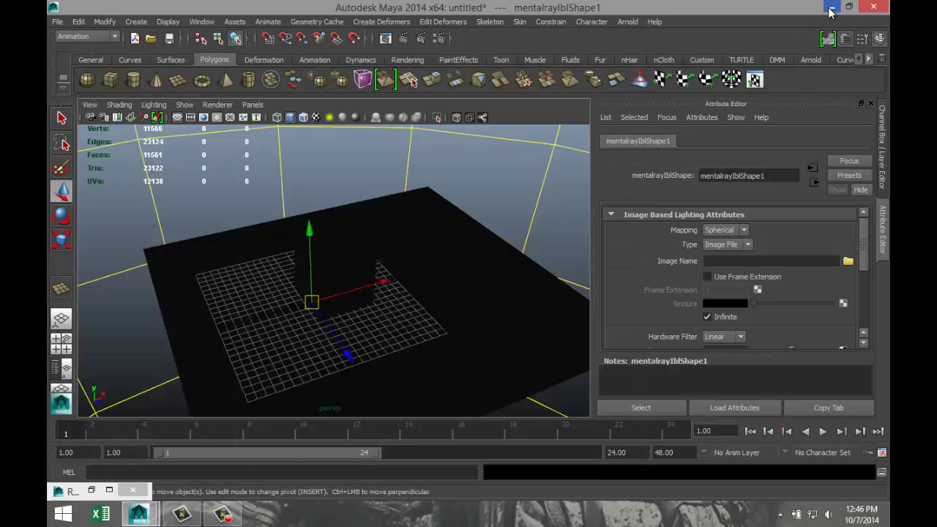
- Load Tokyo_BigSight_3k.hdr from the maya/HDRI/Tokyo_BigSight folder as the image based lighting's image
click(848, 263)
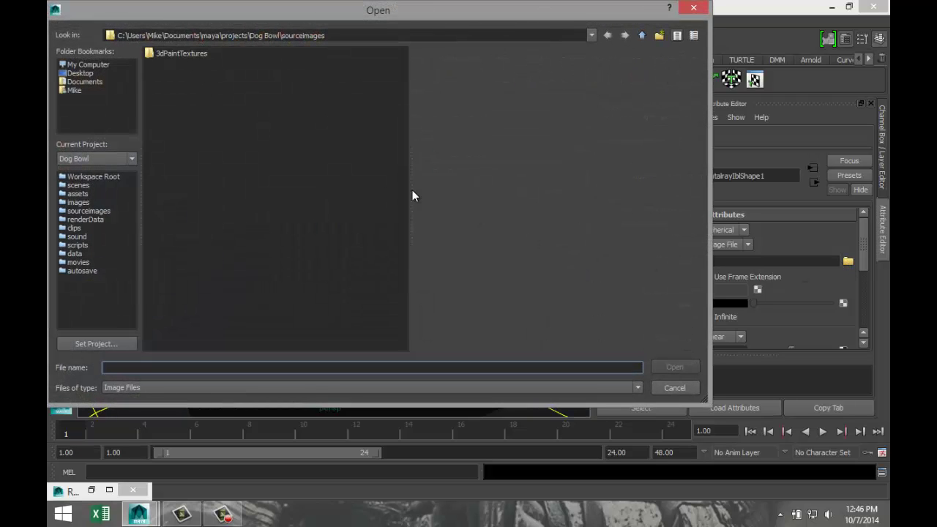
click(84, 83)
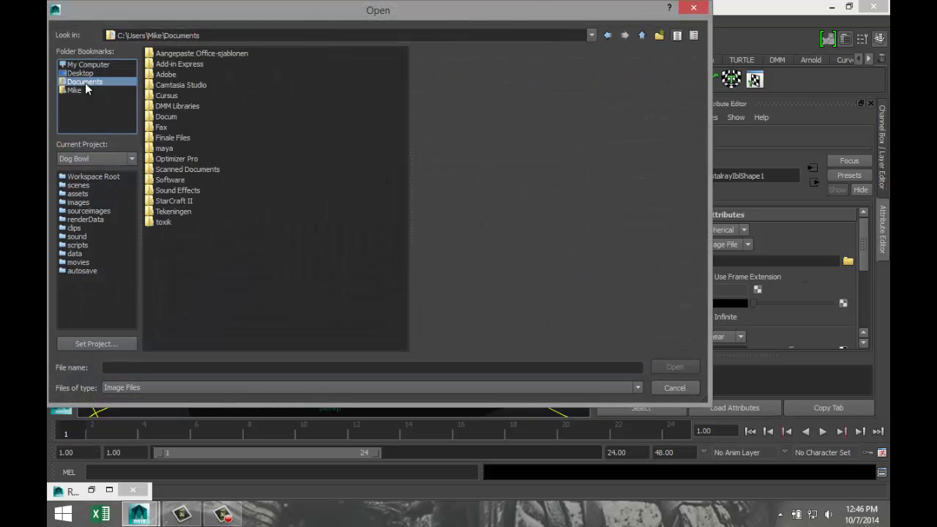
double_click(164, 149)
double_click(164, 73)
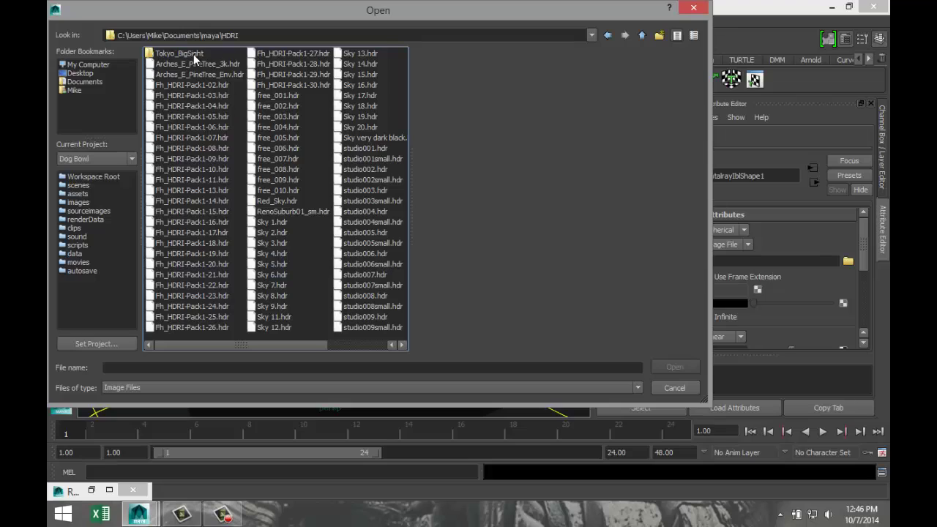
double_click(179, 54)
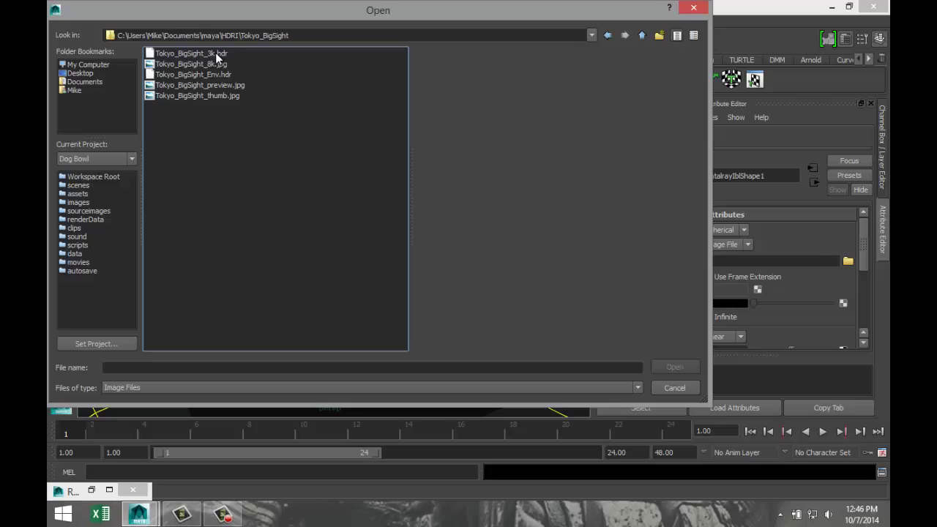
click(216, 55)
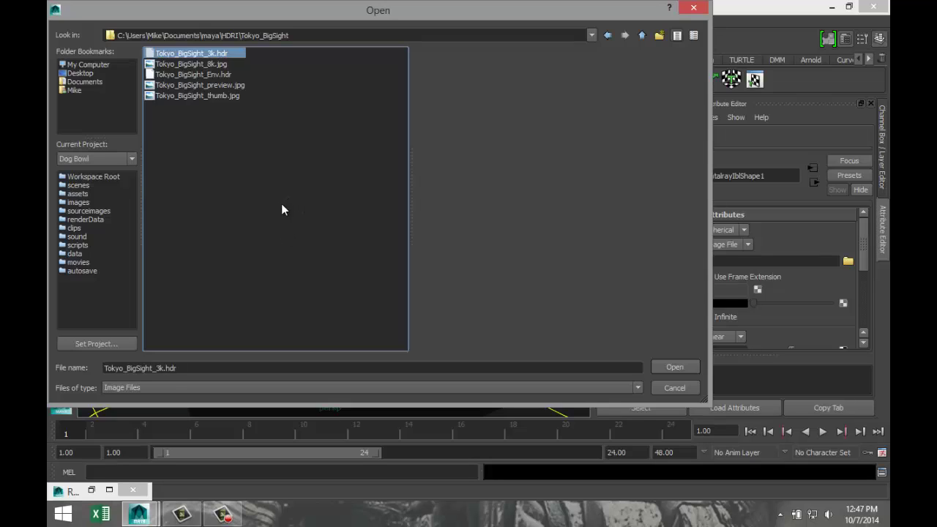
click(675, 366)
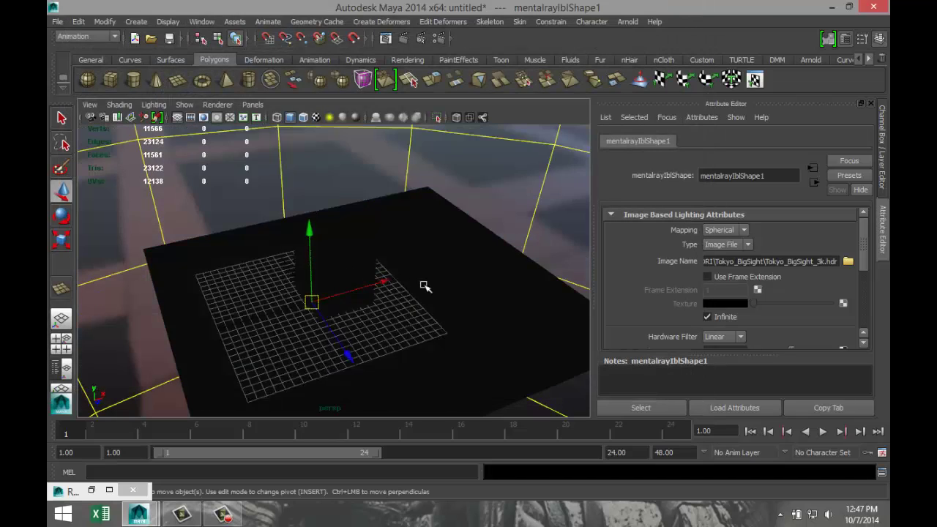
- Create a point light, raise it about 12.3 units, and move it along negative X and positive Z to sit beside the cube
scroll(425, 287, down, 3)
scroll(428, 290, up, 10)
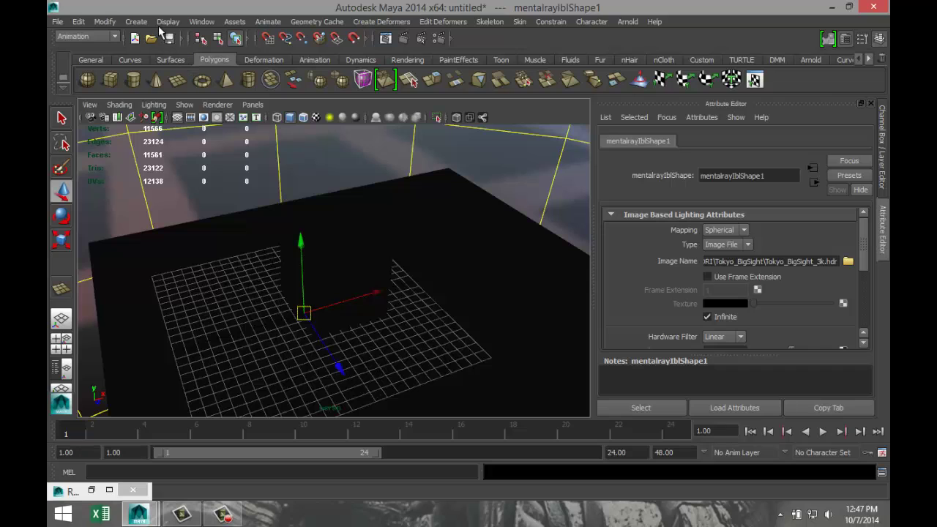
click(136, 21)
mouse_move(177, 78)
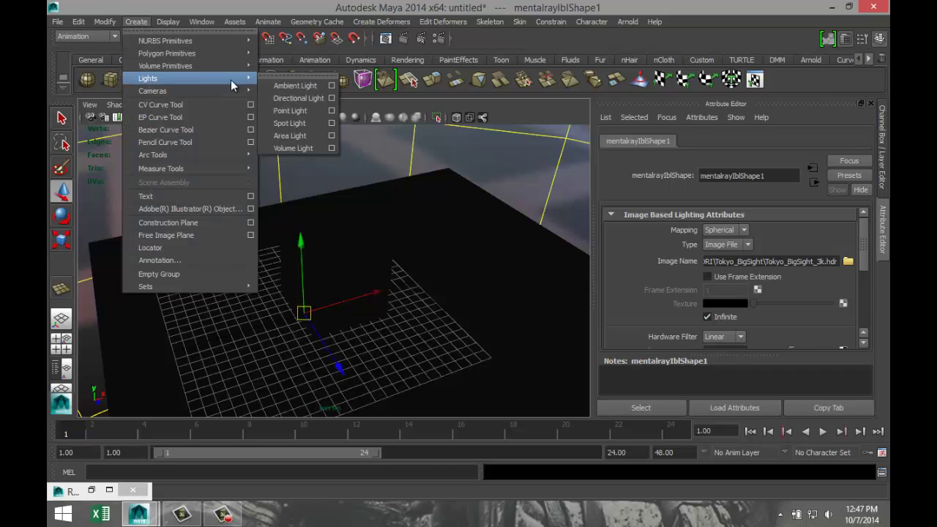
click(289, 111)
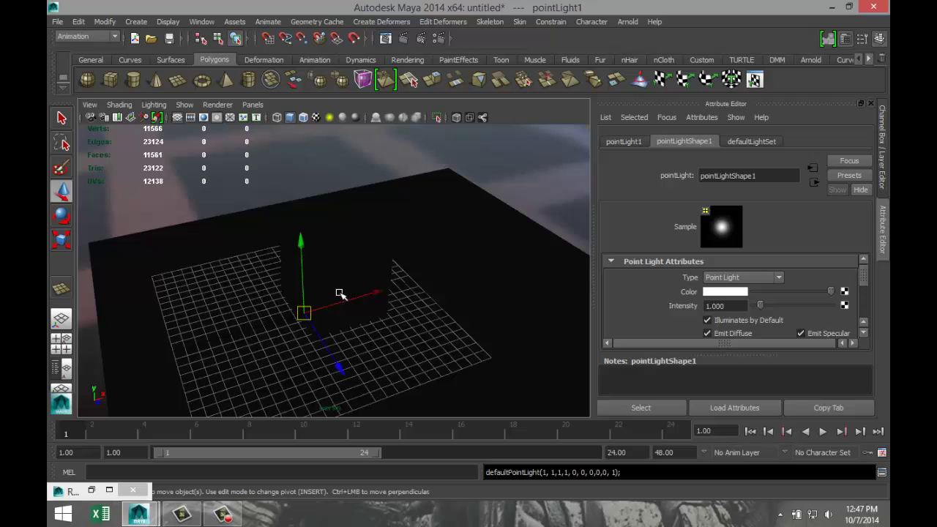
drag(303, 243, 299, 83)
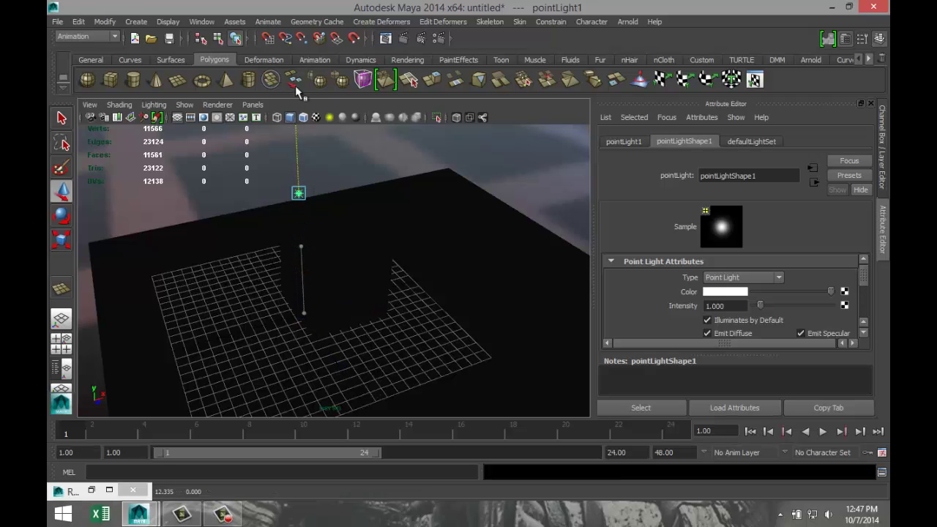
drag(366, 176, 290, 197)
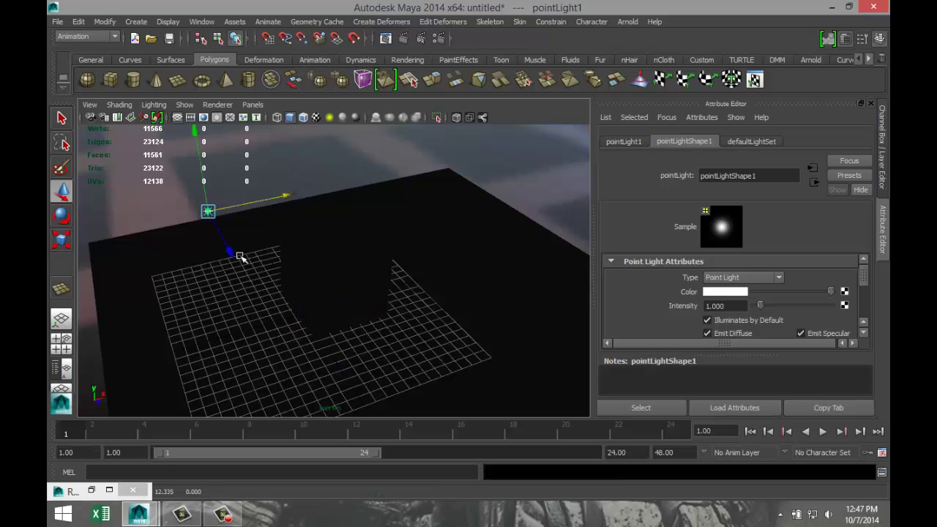
drag(235, 254, 293, 350)
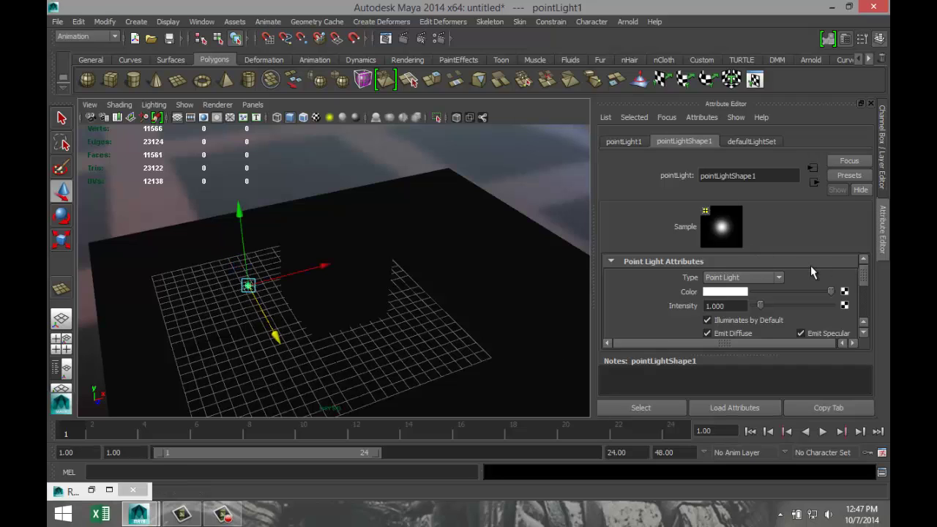
- Set the point light's raytrace shadow rays to 5 and its ray depth limit to 15
scroll(792, 278, down, 4)
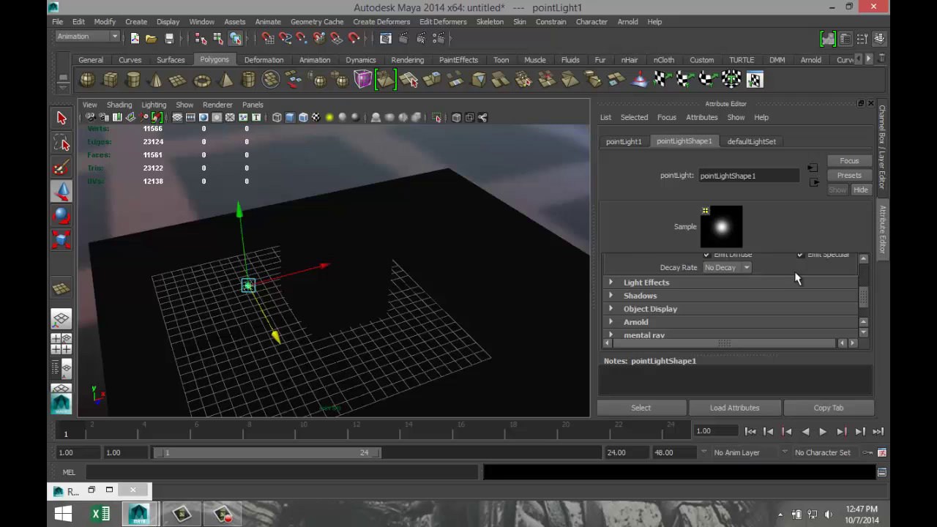
scroll(698, 296, up, 1)
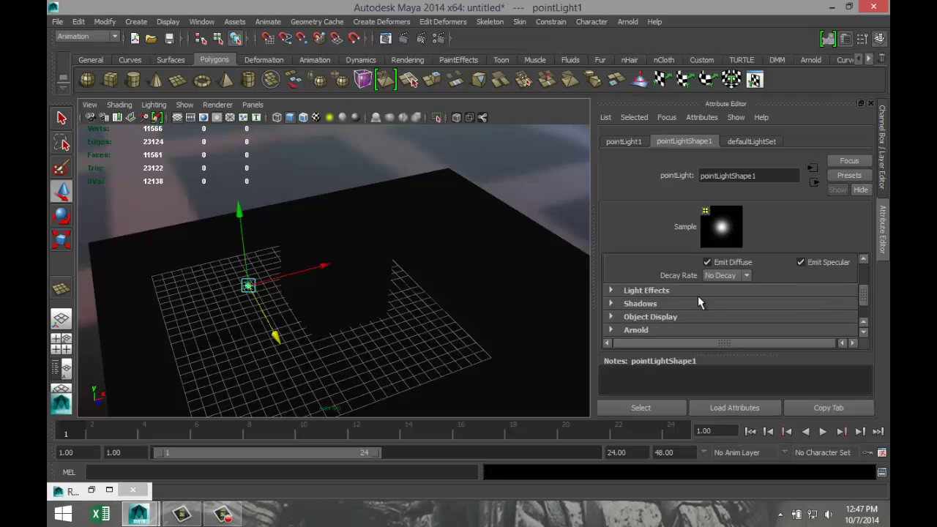
click(611, 303)
scroll(806, 293, down, 3)
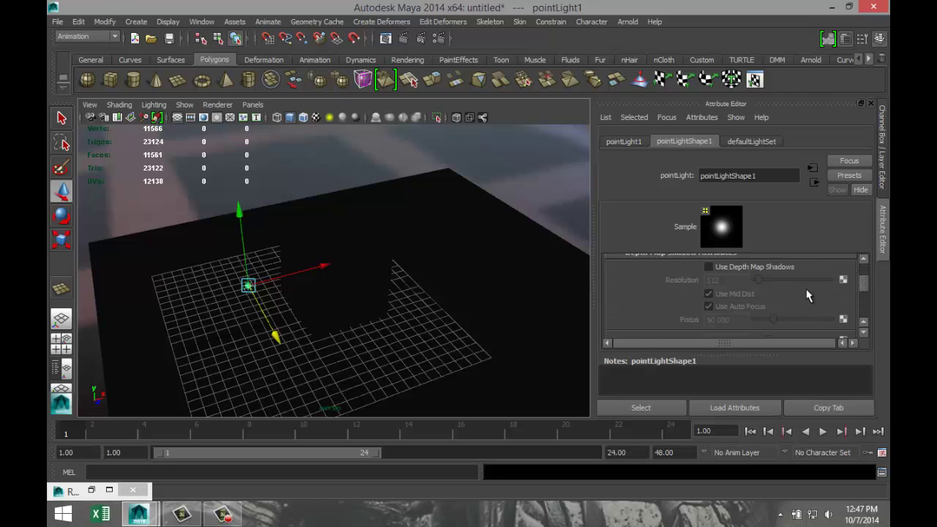
scroll(805, 280, down, 4)
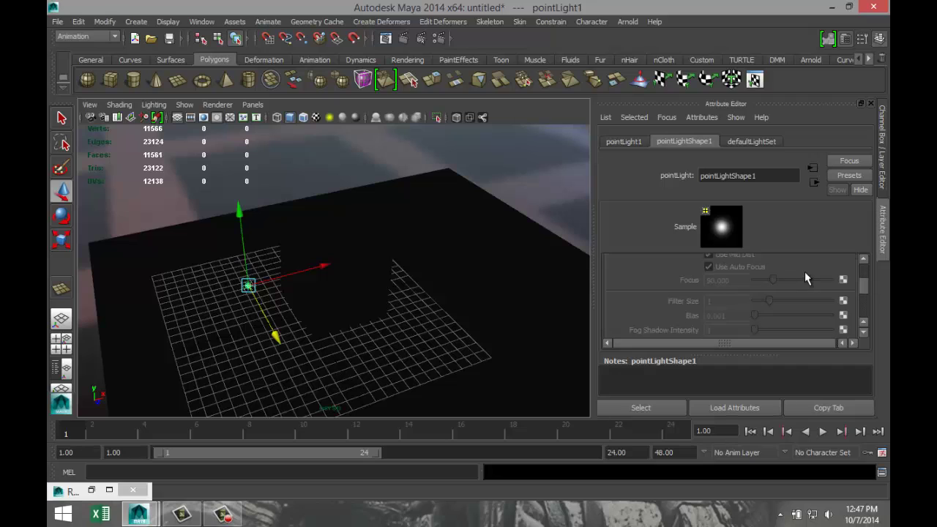
scroll(804, 277, down, 3)
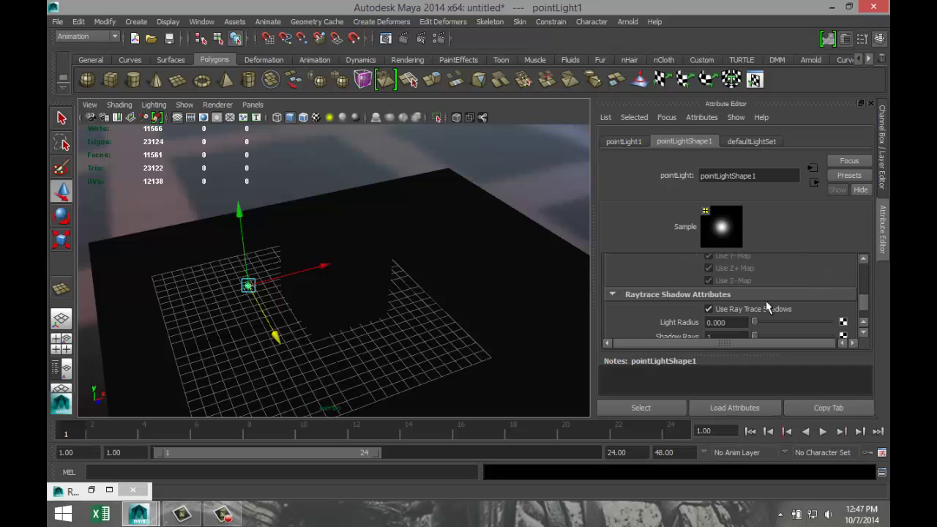
scroll(832, 295, down, 2)
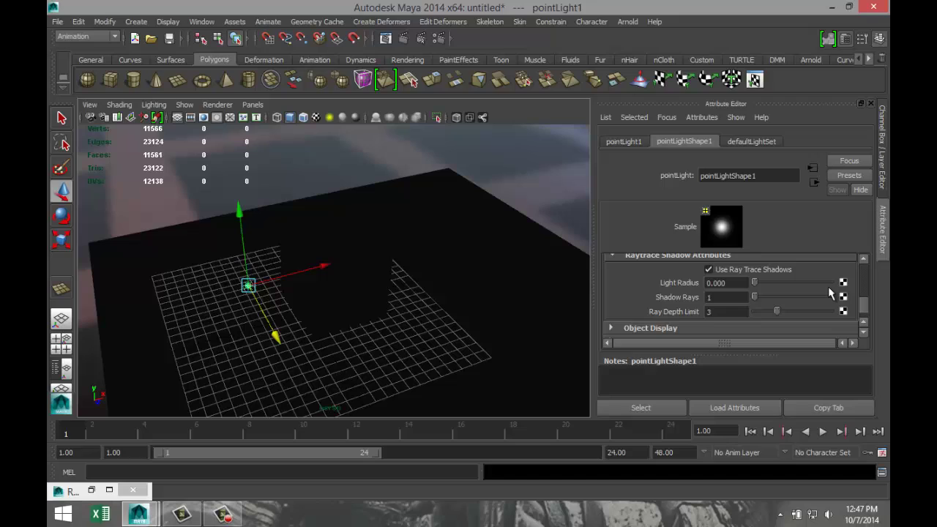
click(742, 298)
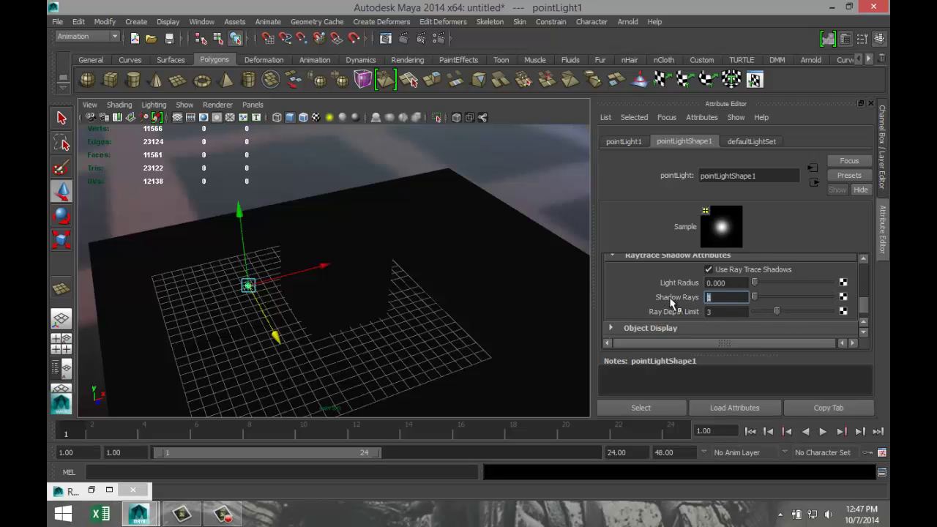
text(5)
click(741, 311)
text(15)
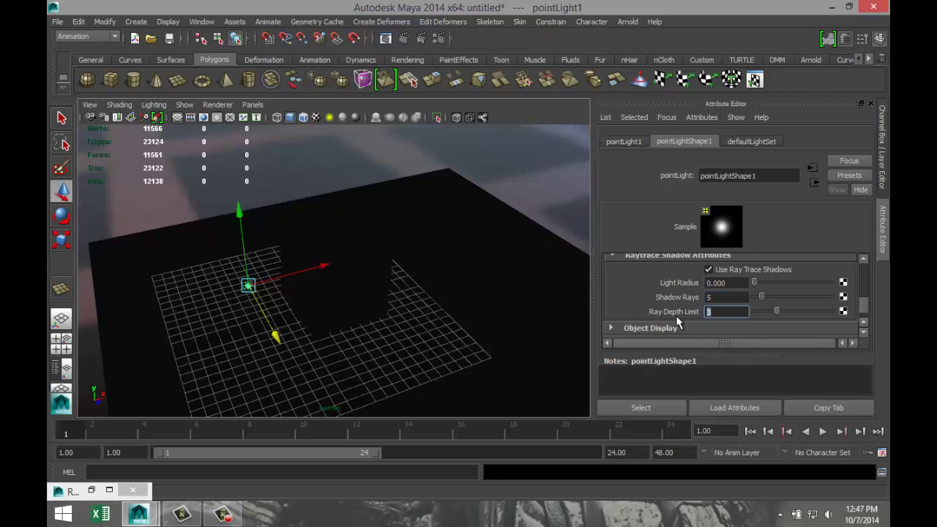
click(734, 298)
- Look through the point light's mental ray caustic and global illumination settings
scroll(725, 300, down, 3)
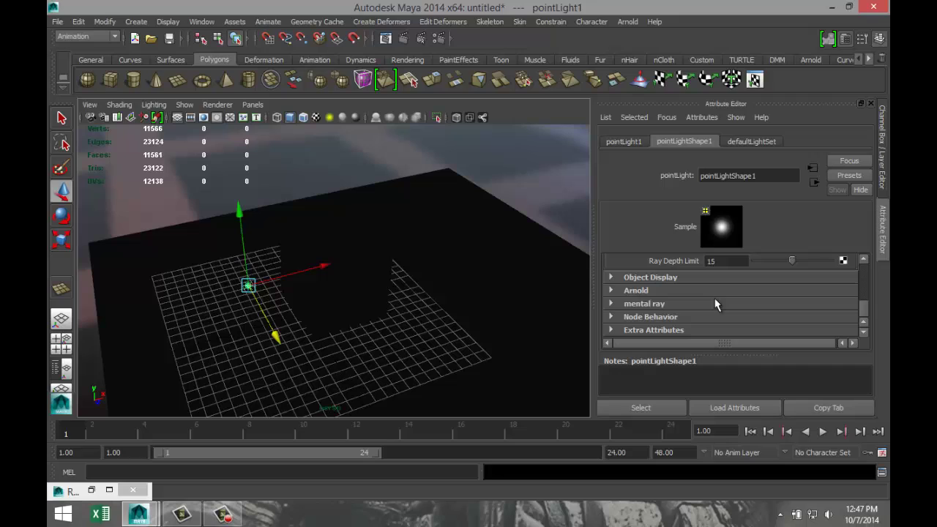
click(612, 303)
scroll(696, 302, down, 2)
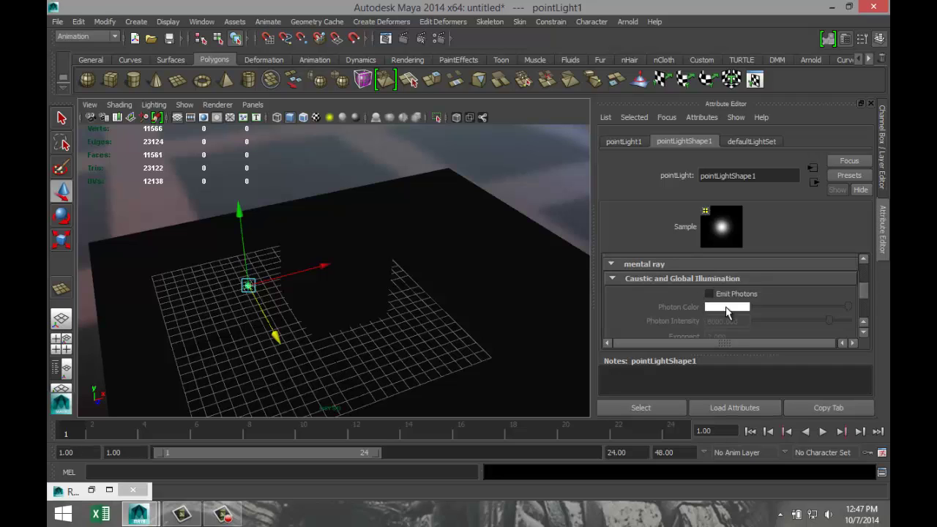
scroll(651, 302, down, 5)
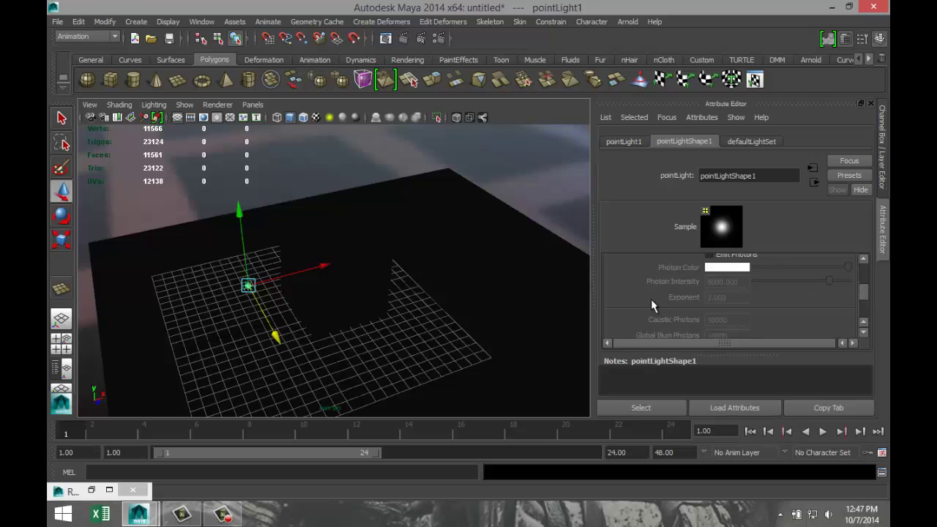
scroll(658, 300, down, 5)
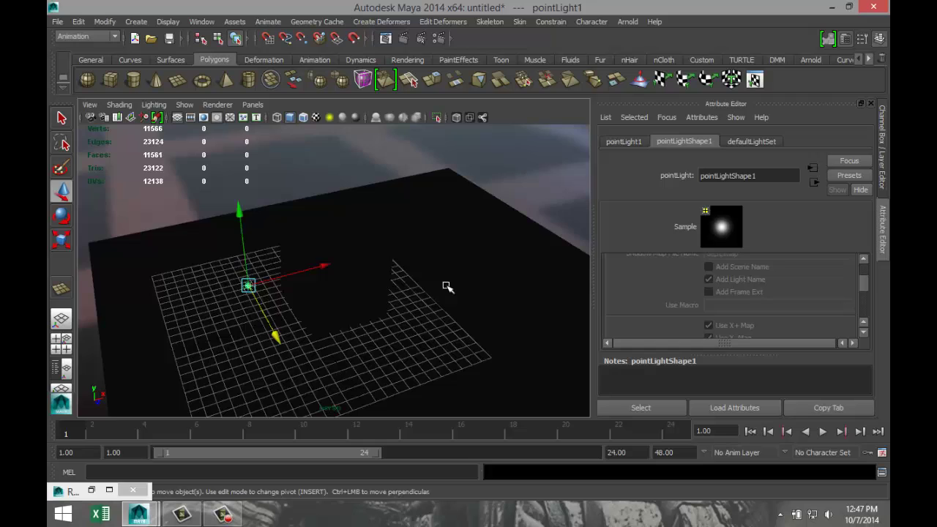
- Enlarge the floor plane along X and to a scale of about 2.1 along Z, and render the current frame
scroll(446, 284, up, 5)
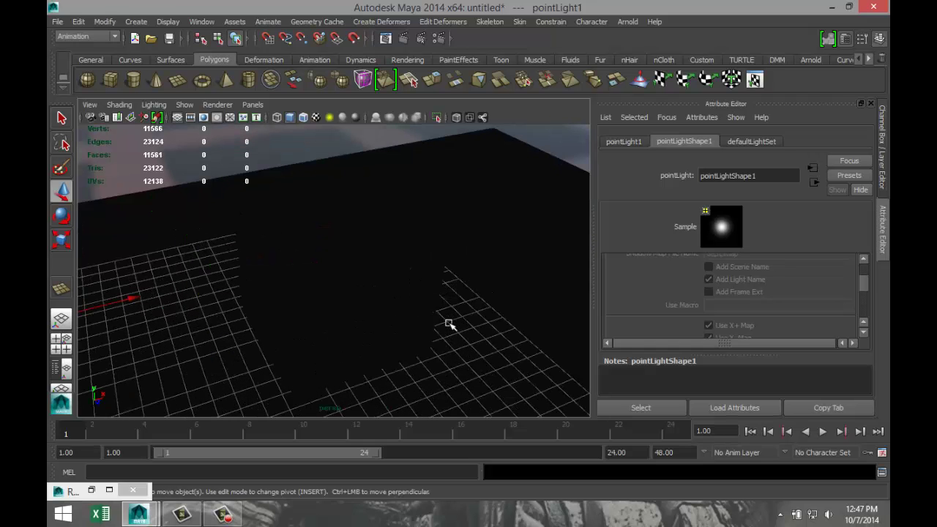
alt+drag(448, 324, 439, 295)
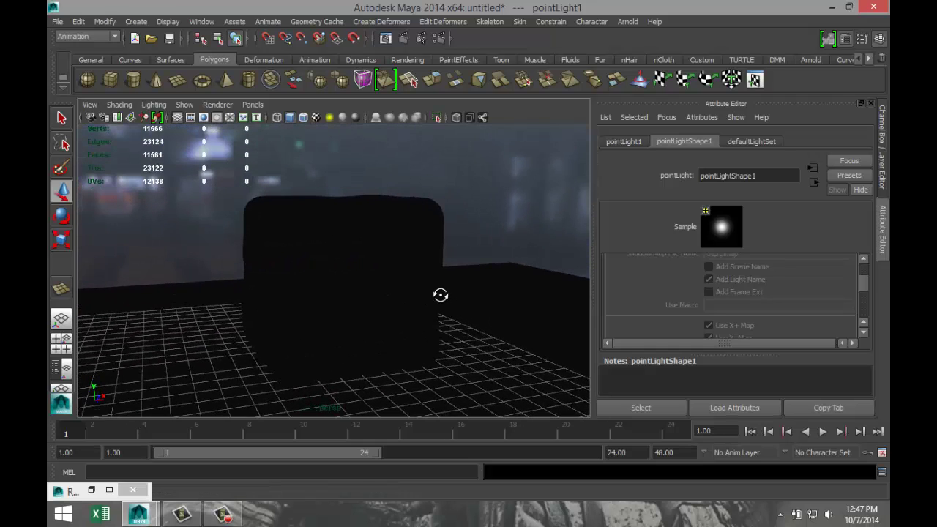
click(526, 302)
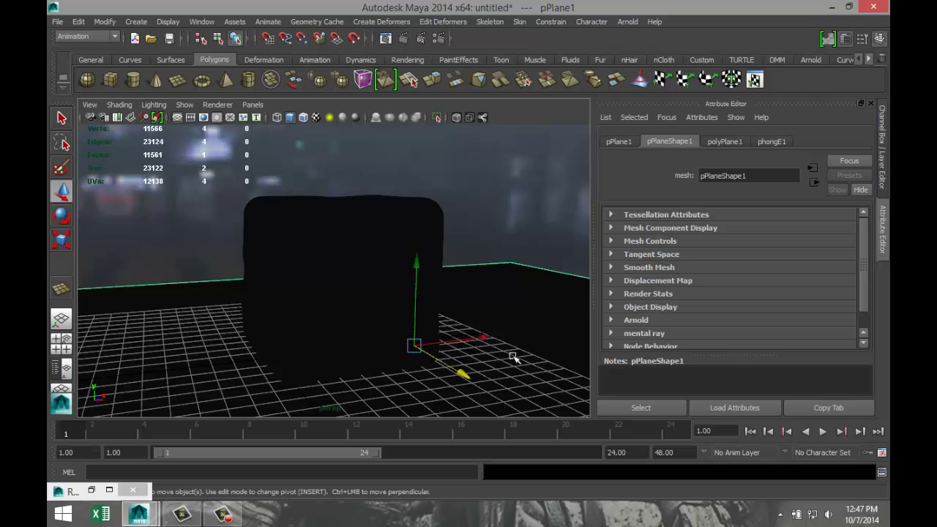
key(r)
drag(510, 334, 565, 330)
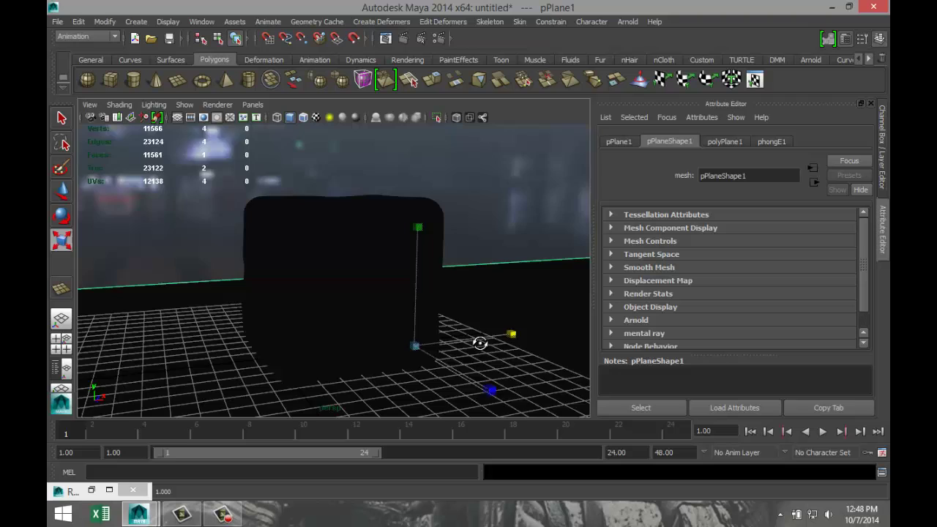
alt+drag(483, 339, 506, 359)
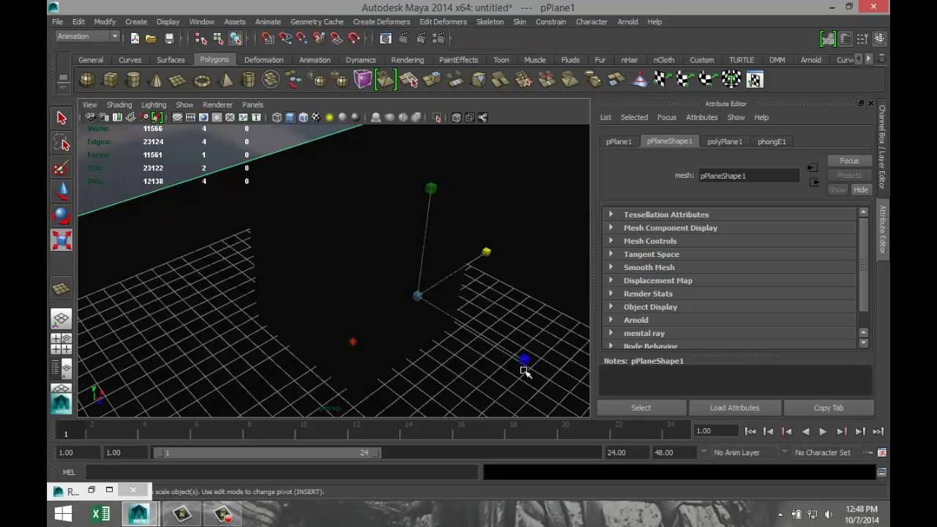
drag(529, 364, 582, 399)
drag(525, 359, 564, 389)
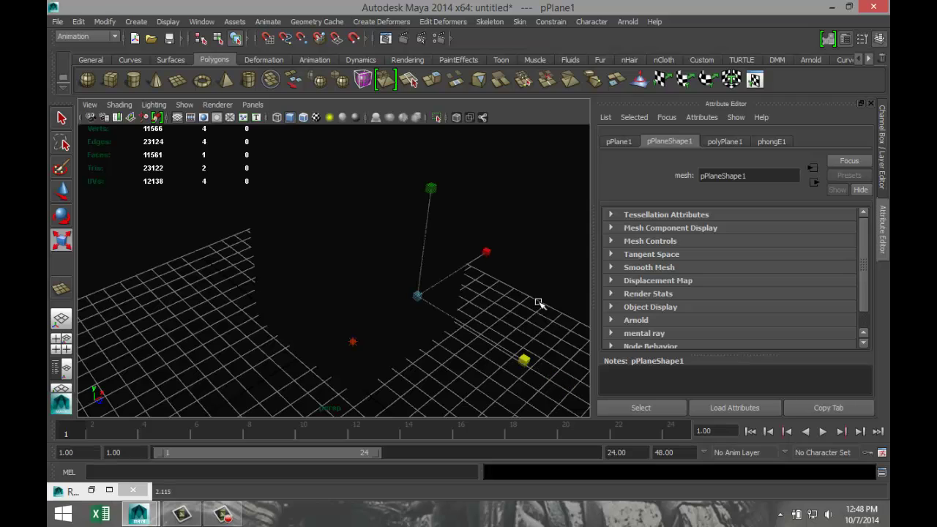
click(402, 40)
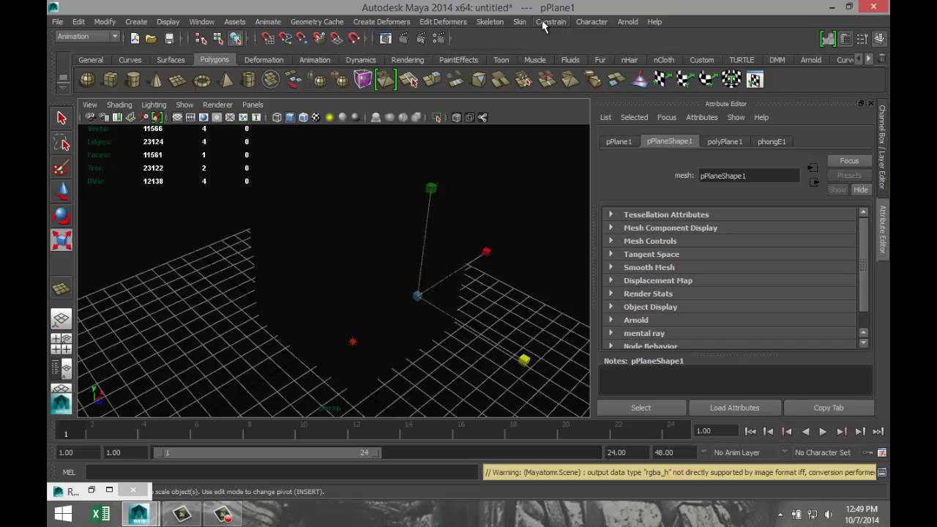
- Duplicate the point light, move the copy along positive X to the cube's other side, and raise it to a height of about 16.3 units
alt+drag(293, 300, 291, 300)
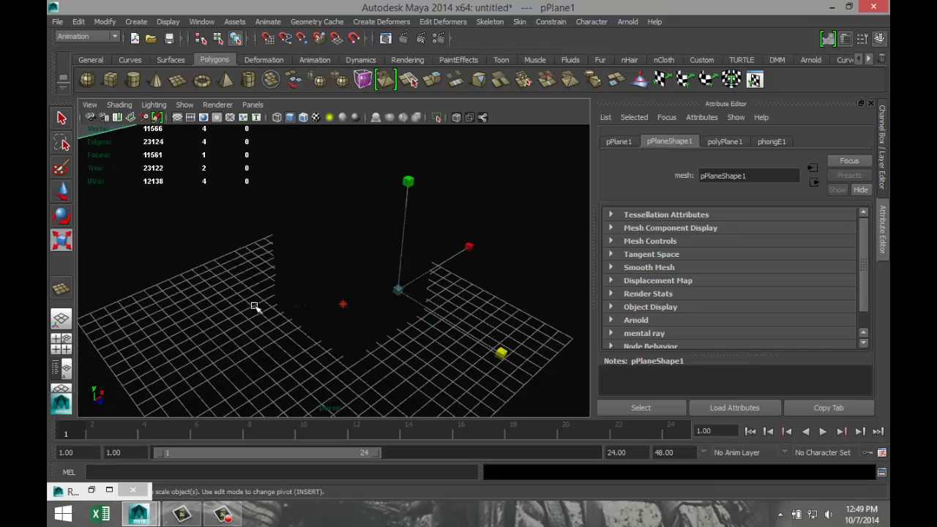
mouse_move(227, 320)
alt+mouse_down()
mouse_move(200, 310)
mouse_move(224, 316)
alt+mouse_up()
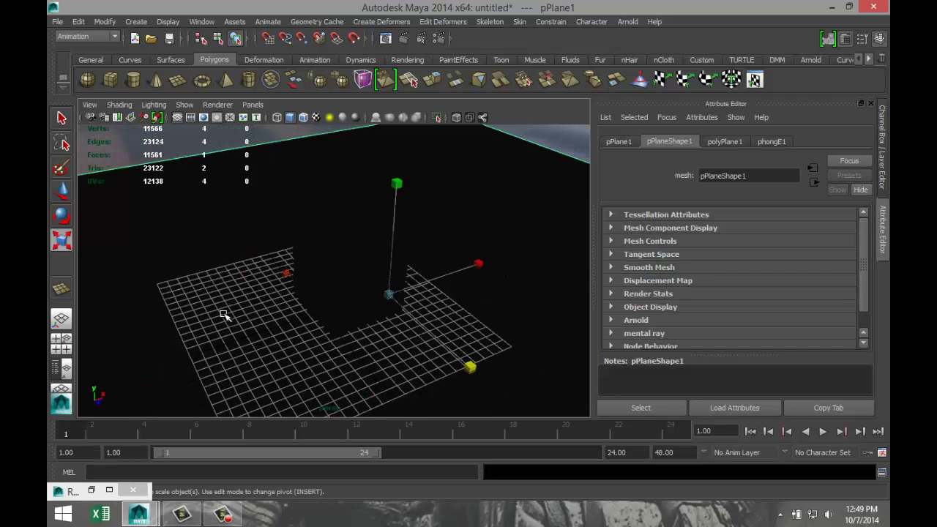
click(286, 275)
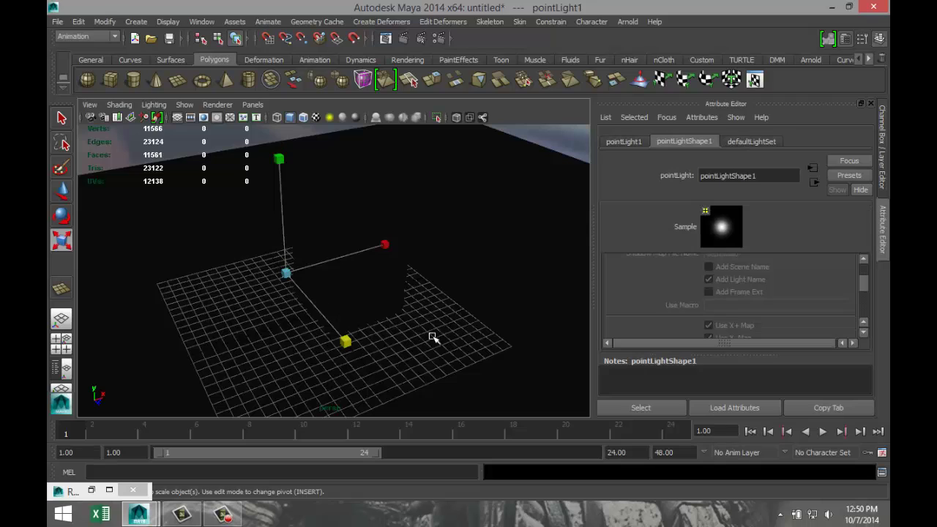
key(ctrl+d)
key(w)
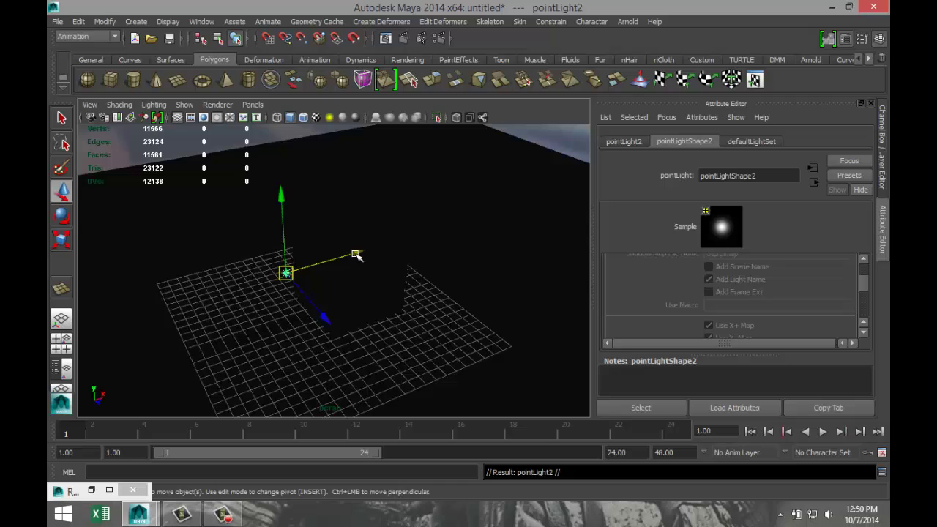
drag(356, 255, 480, 244)
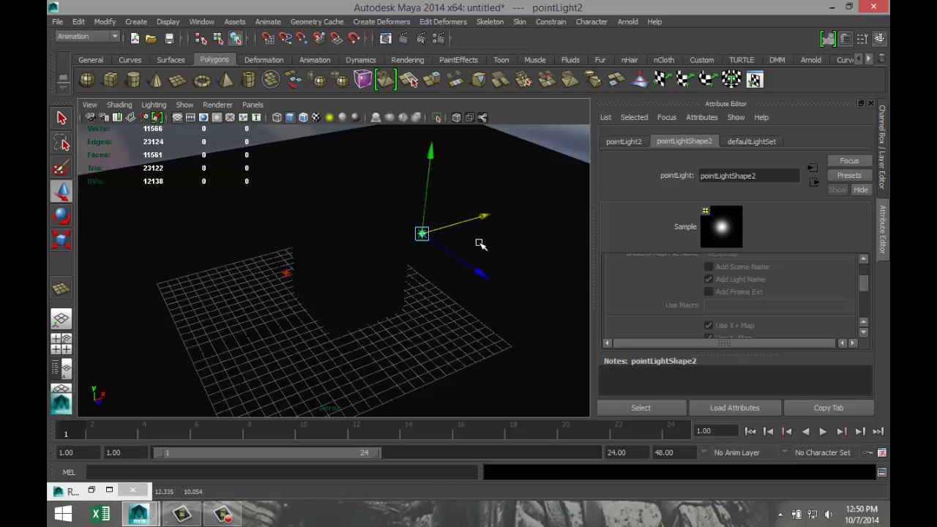
drag(430, 185, 429, 127)
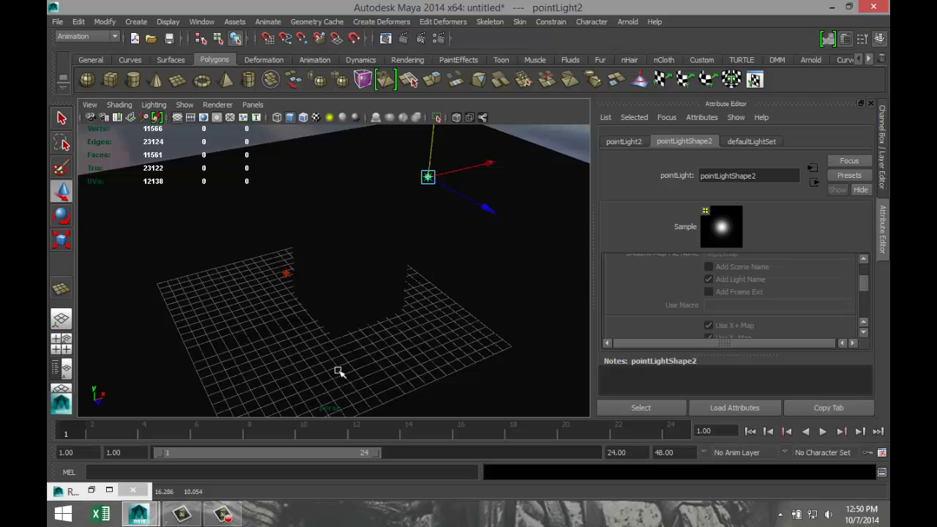
- Scale the floor plane up uniformly to a Z scale of about 3.4, frame the cube closer, and render the current frame
scroll(359, 375, up, 2)
scroll(360, 375, up, 1)
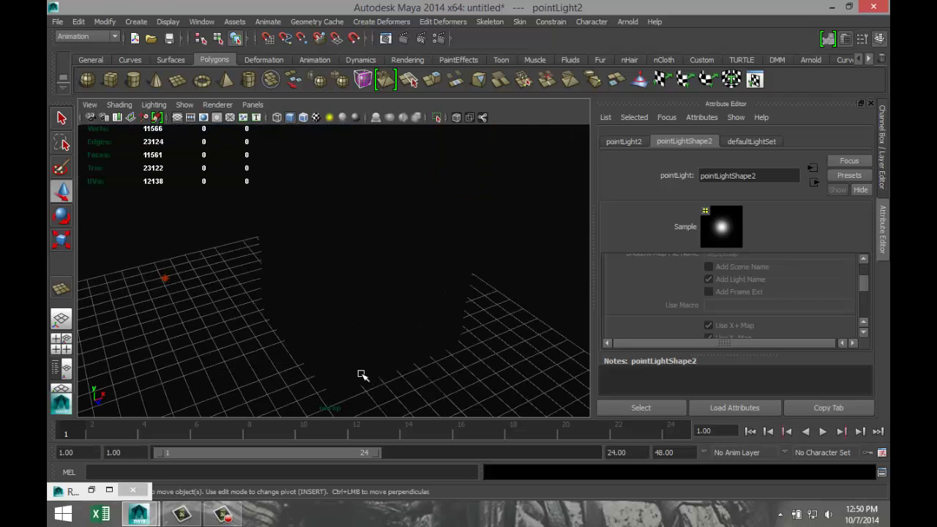
scroll(425, 368, up, 2)
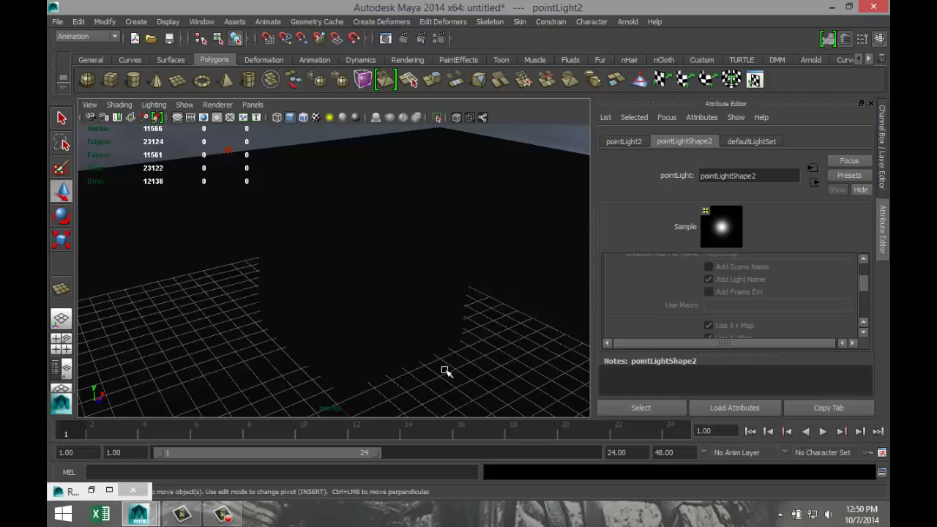
scroll(443, 371, up, 1)
scroll(446, 366, up, 2)
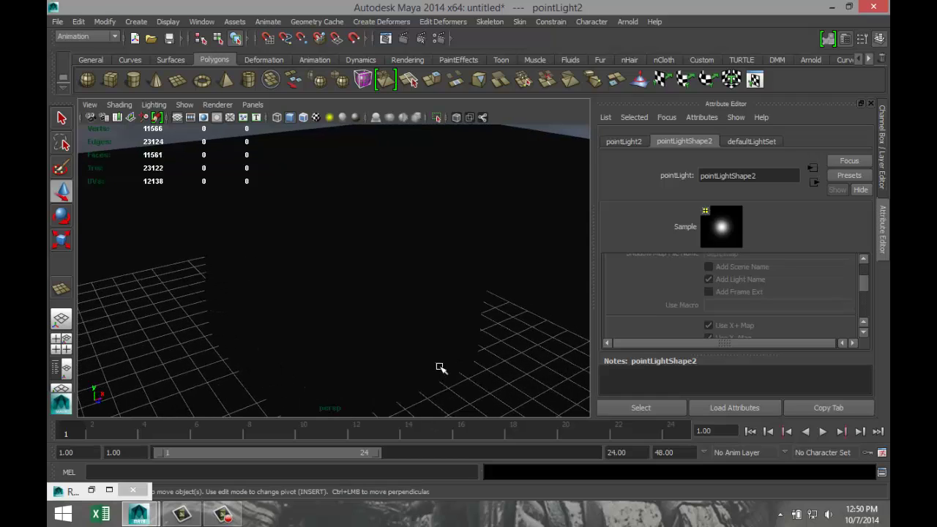
scroll(439, 368, up, 1)
click(520, 293)
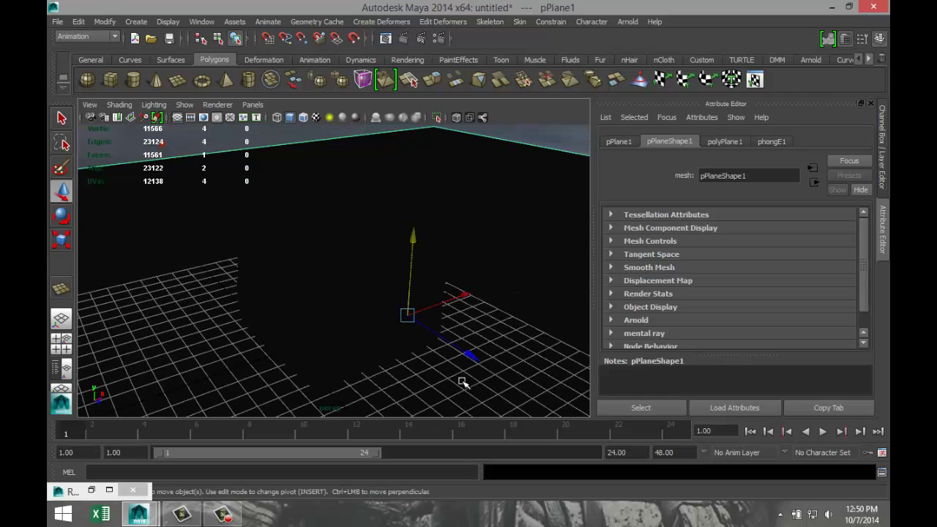
key(r)
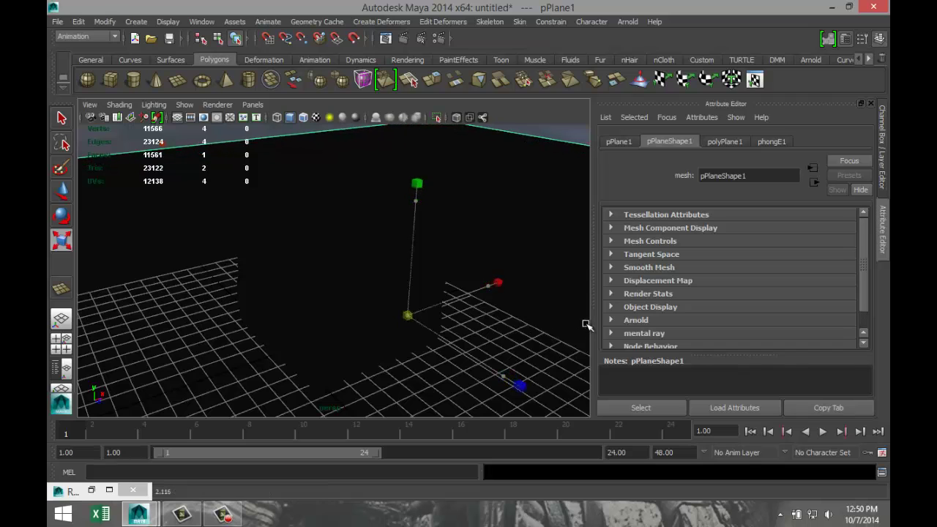
scroll(484, 340, down, 3)
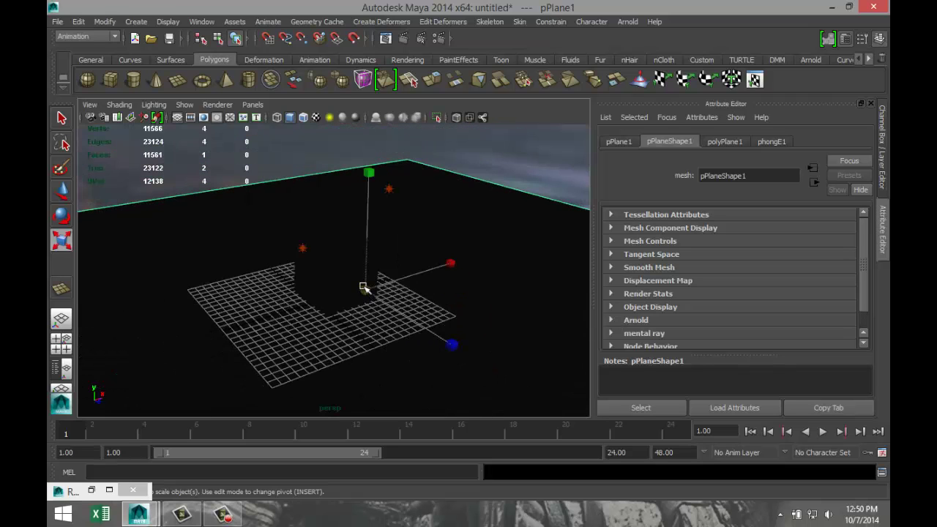
drag(366, 290, 482, 335)
scroll(482, 334, up, 4)
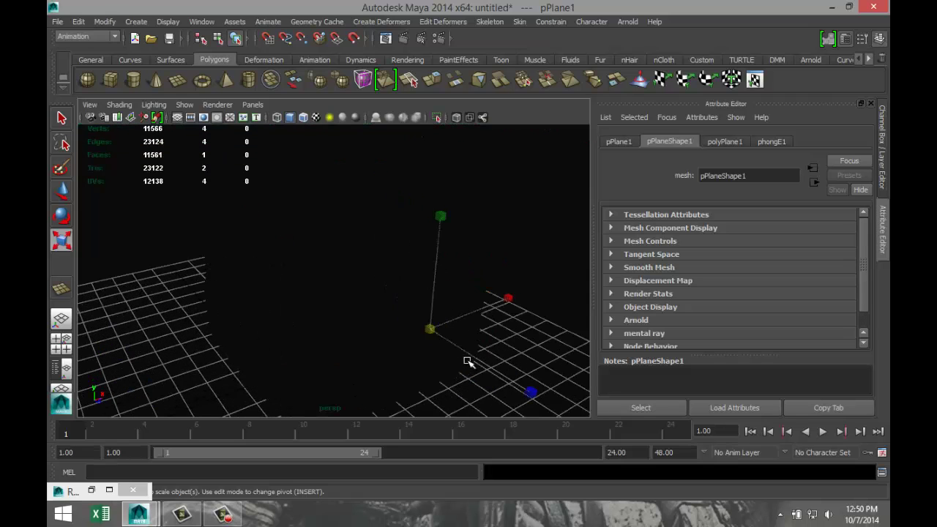
click(502, 376)
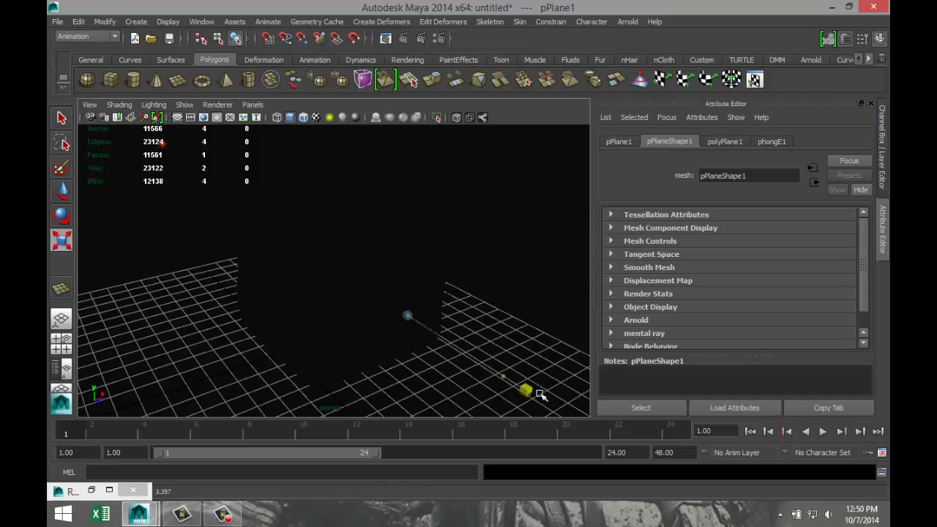
click(403, 39)
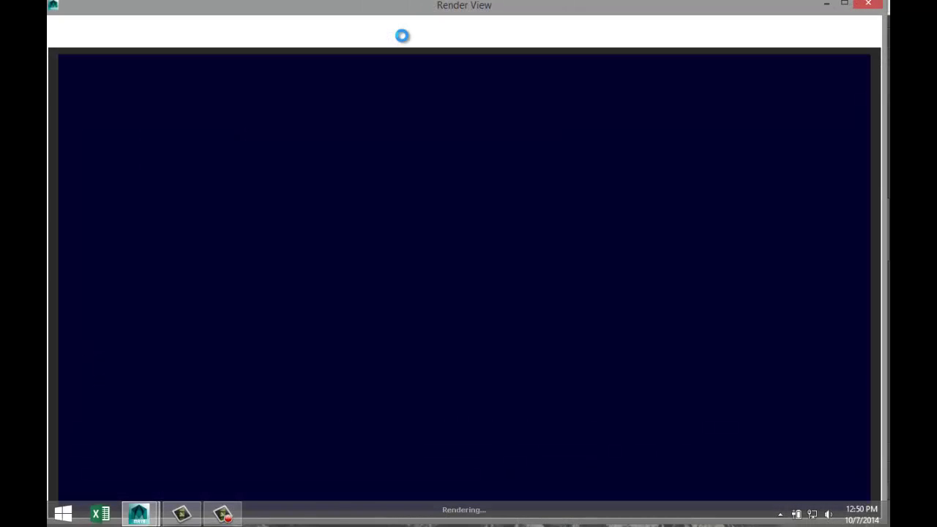